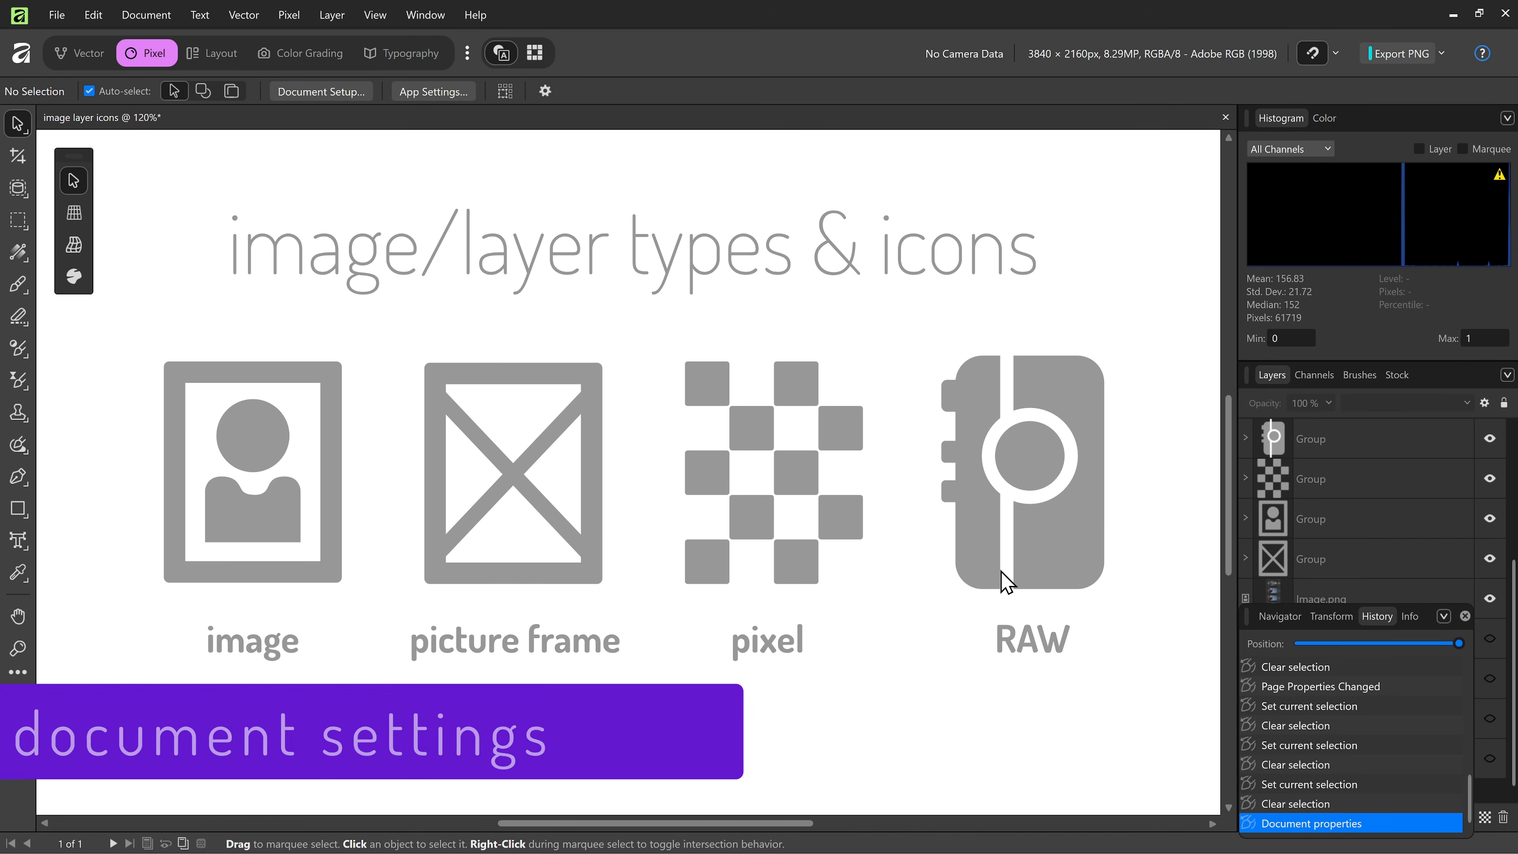
# Step: Open the document setup and review the color format and color profile options, keeping RGB/8 and Adobe RGB (1998)
pyautogui.click(345, 97)
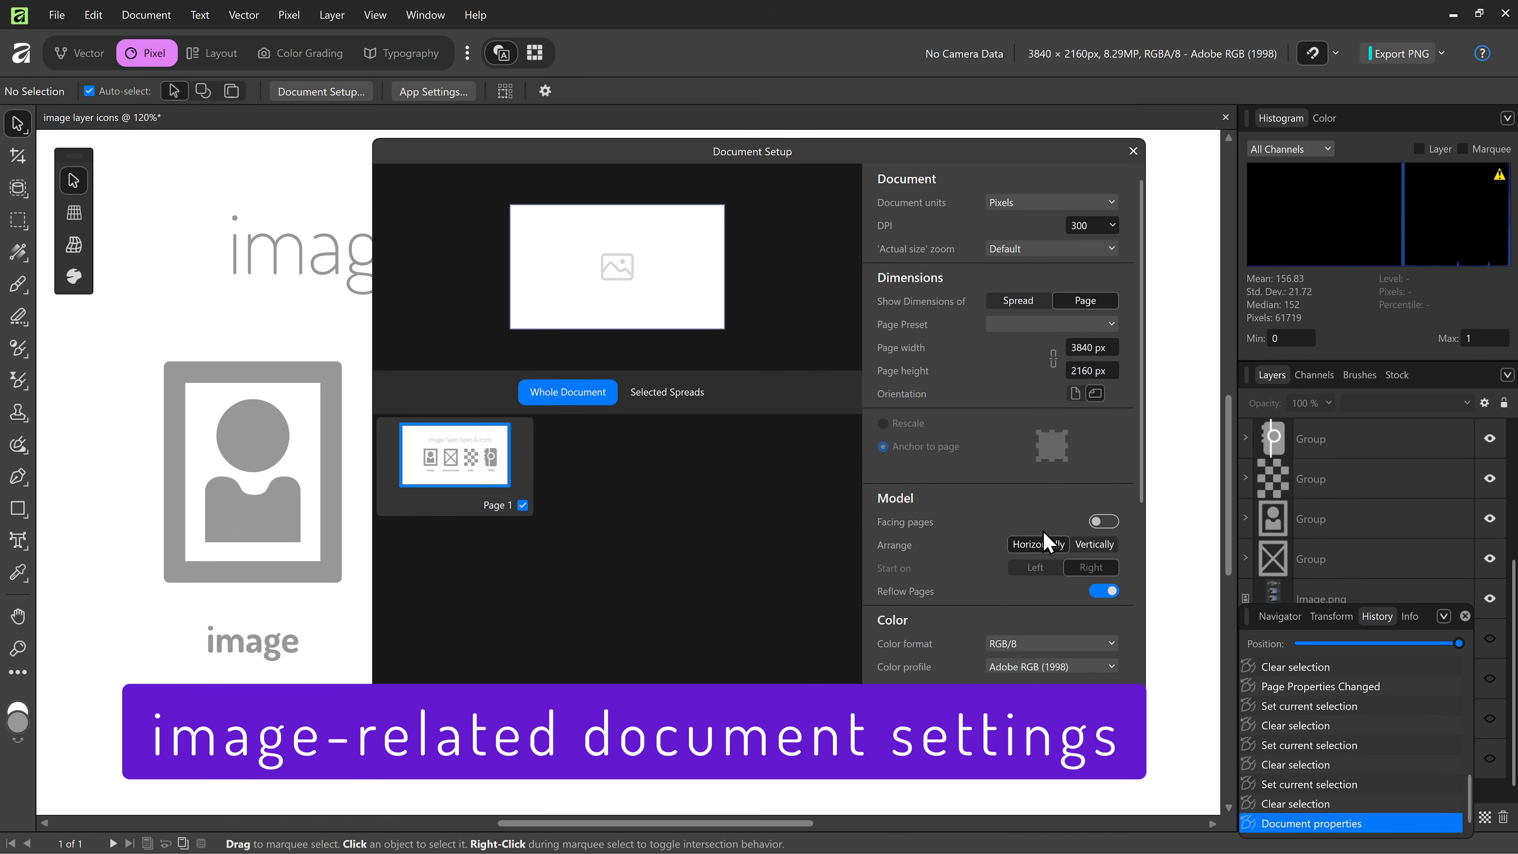
pyautogui.scroll(-1, 1037, 517)
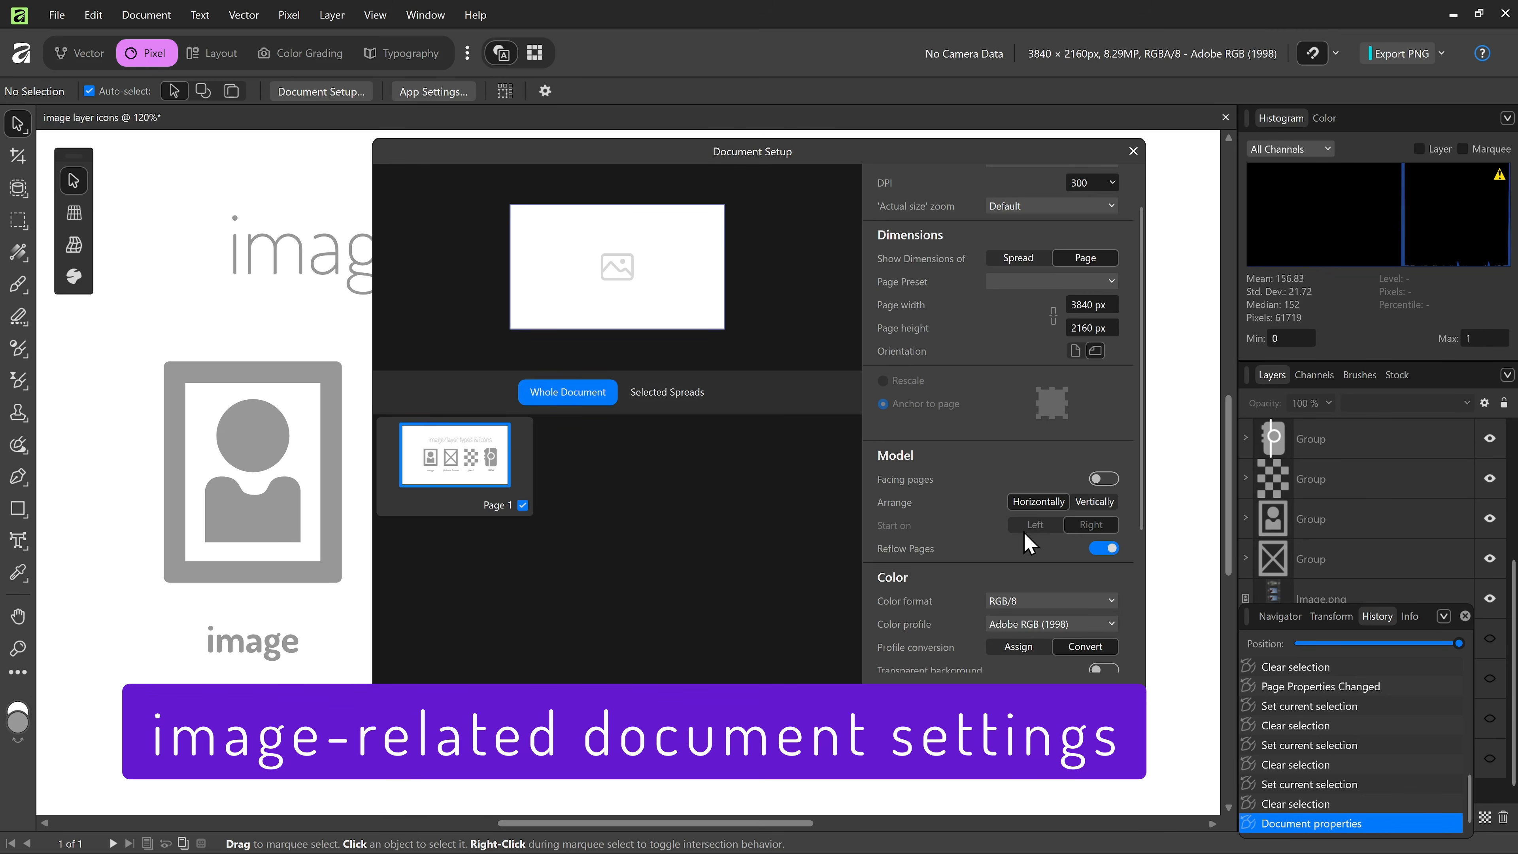
pyautogui.scroll(-3, 1004, 550)
pyautogui.scroll(-1, 983, 560)
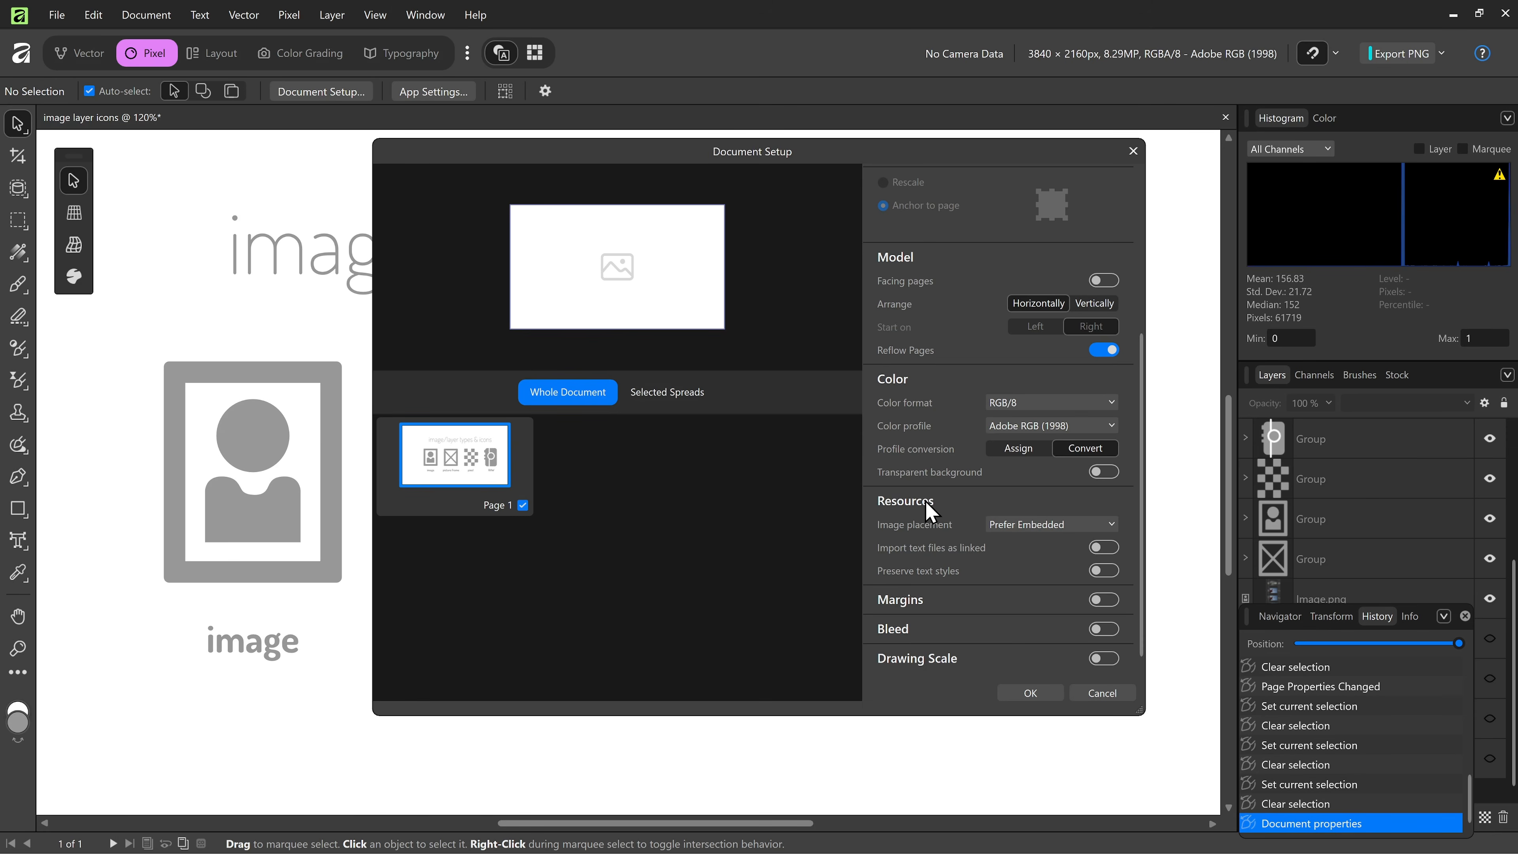
pyautogui.click(1055, 404)
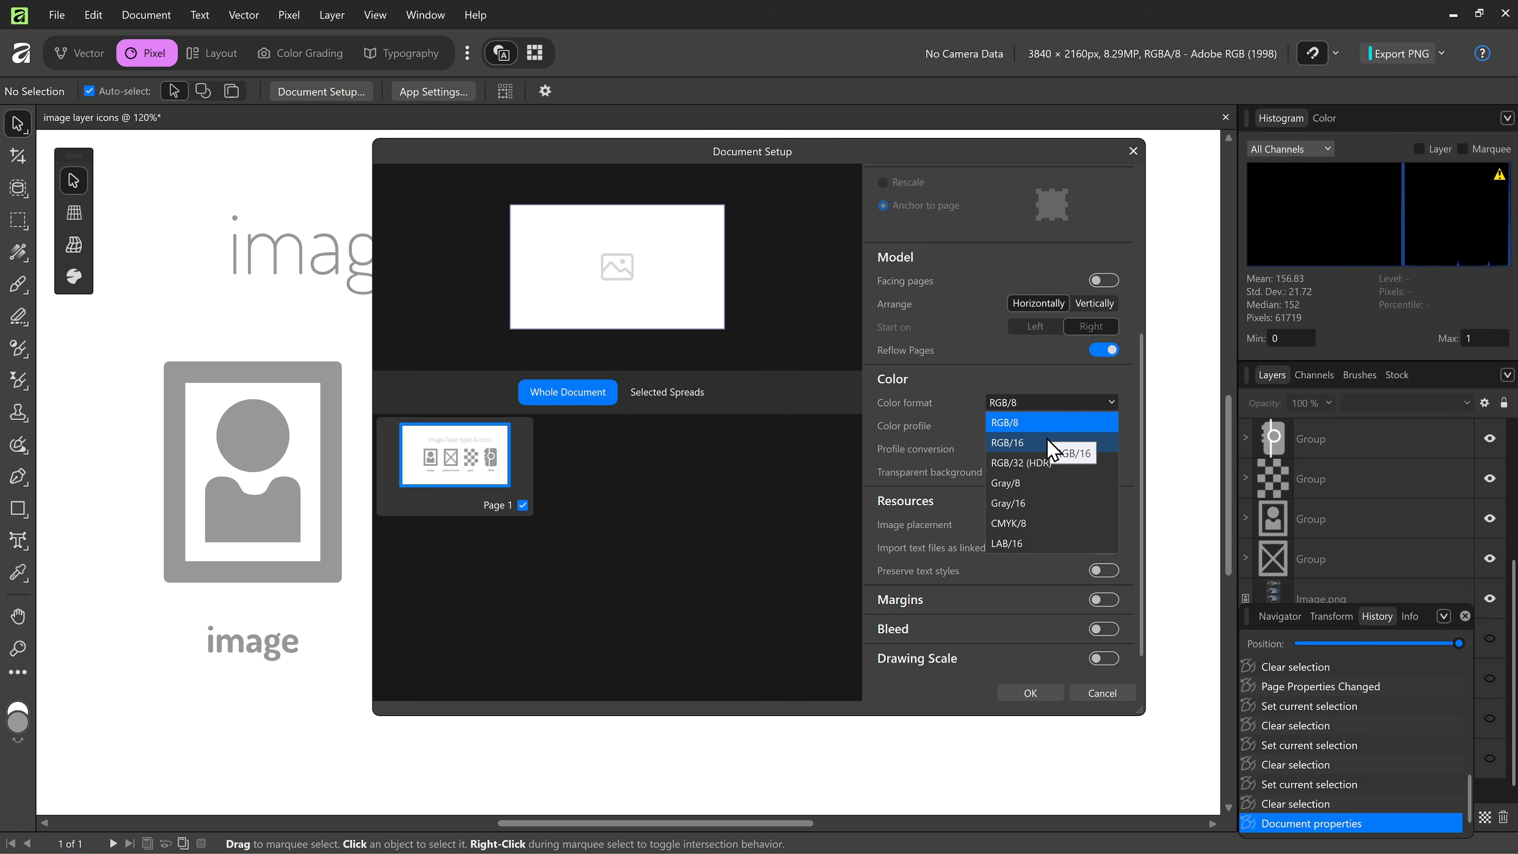
pyautogui.click(947, 422)
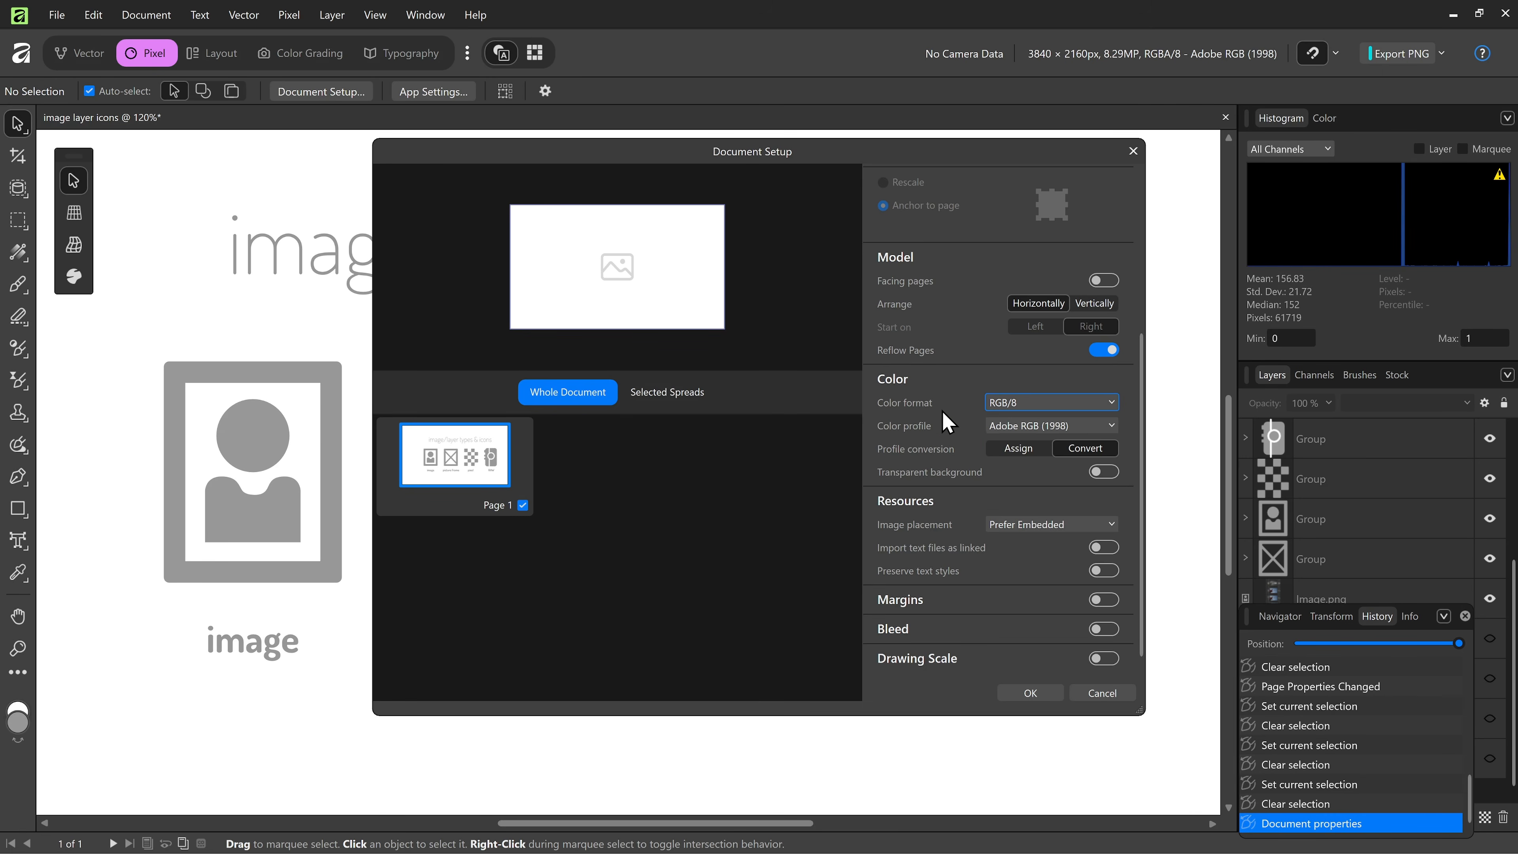
pyautogui.click(1049, 426)
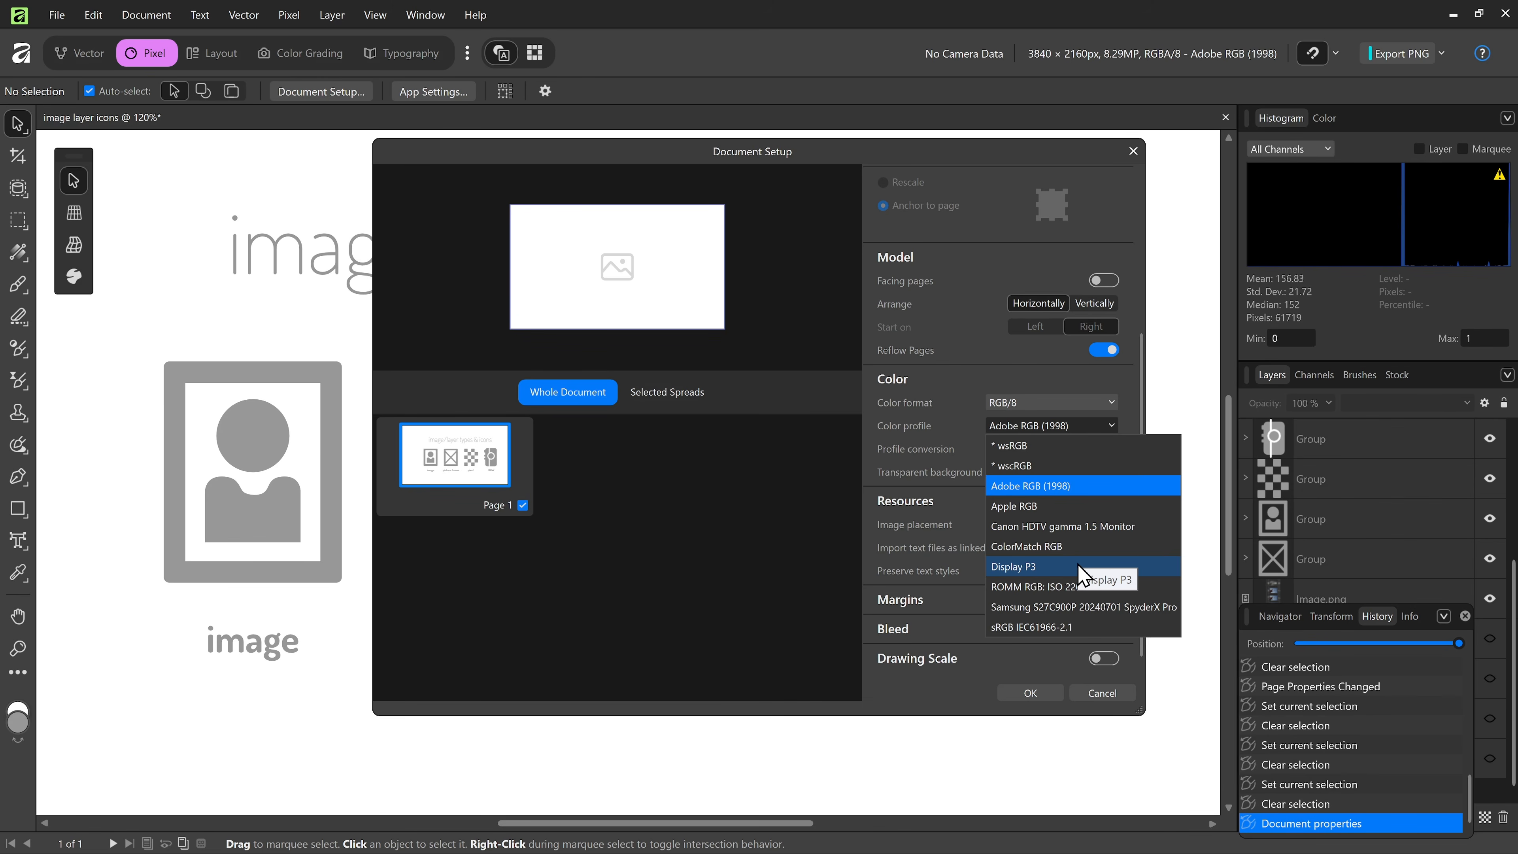
pyautogui.click(1069, 485)
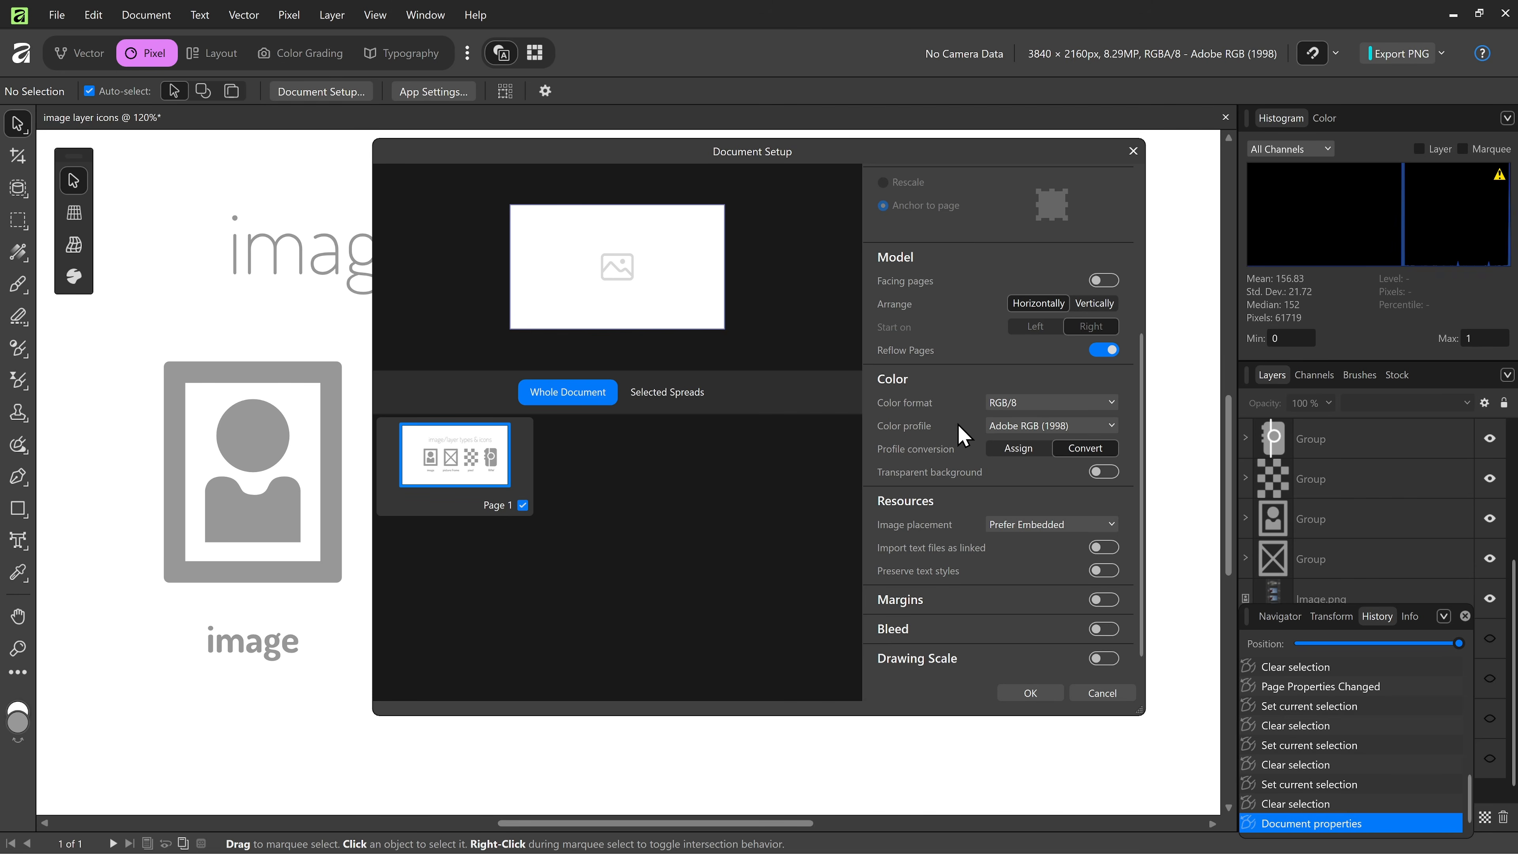
# Step: Choose the CMYK/8 color format with the U.S. Web Coated (SWOP) v2 profile, and set image placement to Prefer Linked
pyautogui.click(1041, 404)
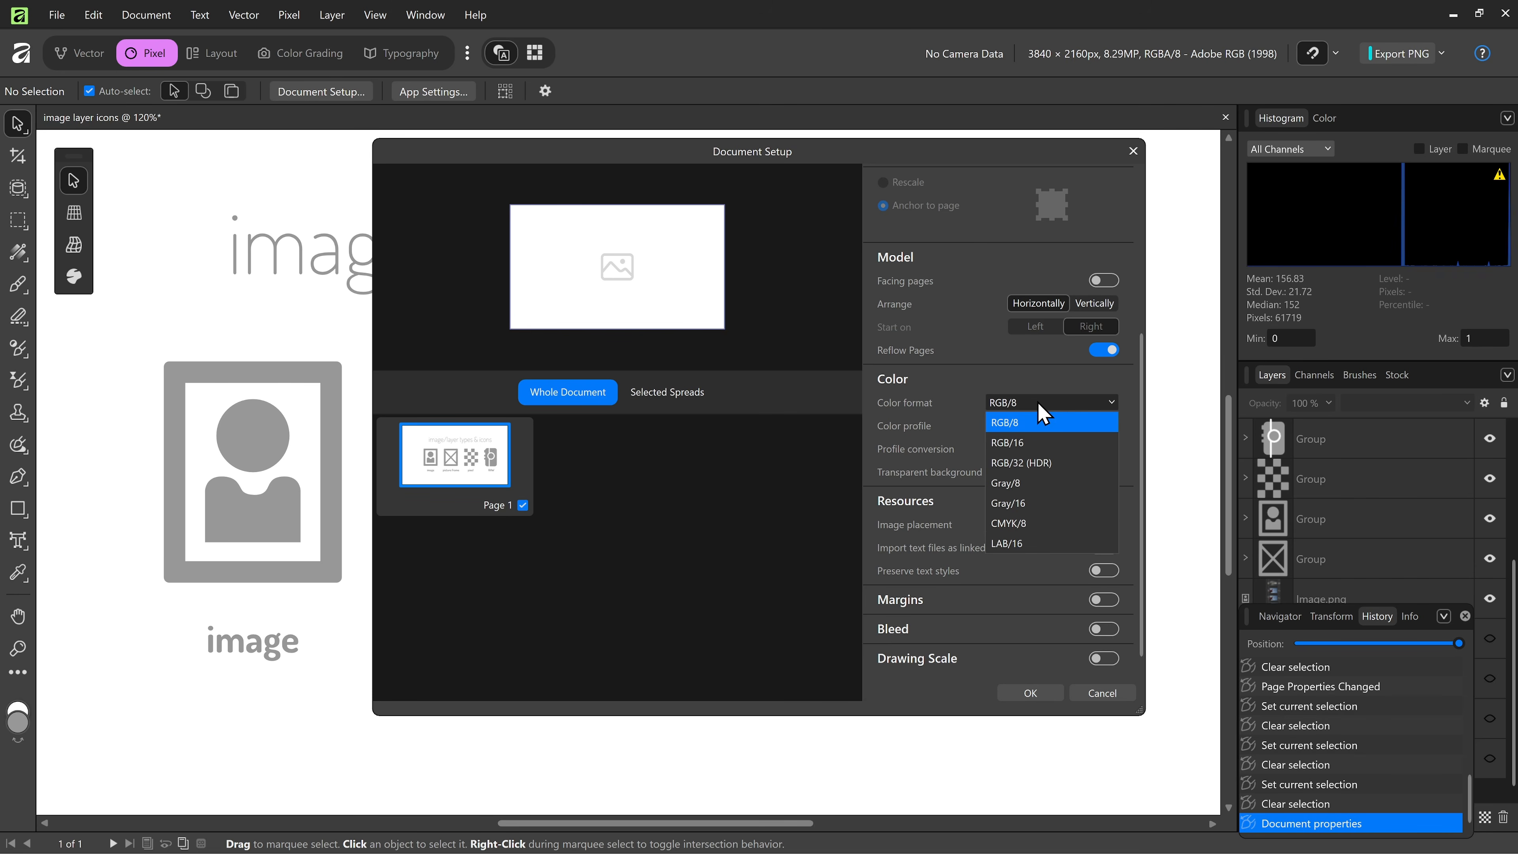
pyautogui.click(1053, 525)
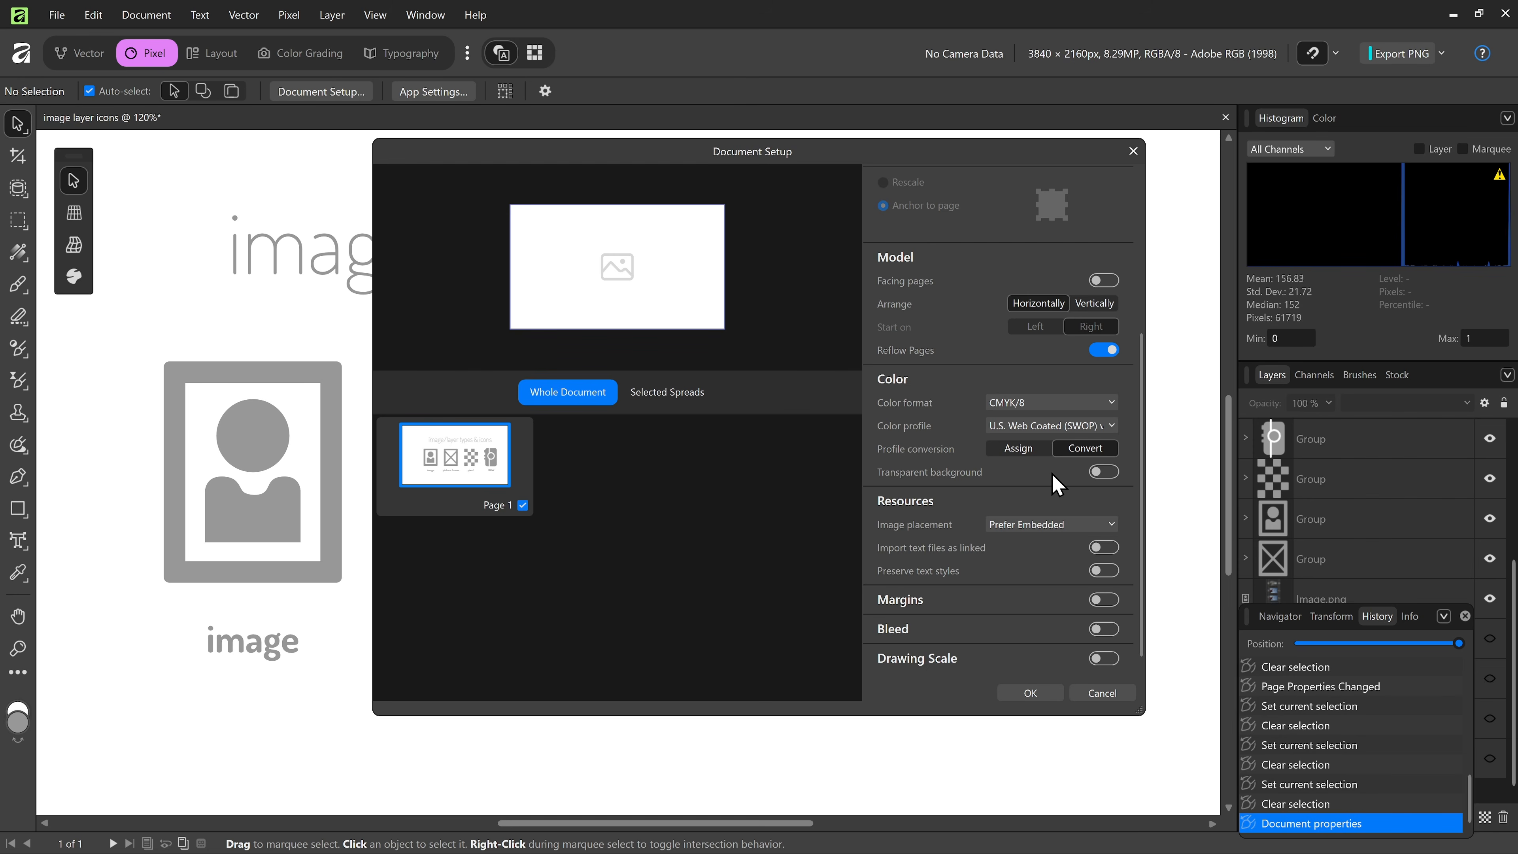
pyautogui.click(1046, 424)
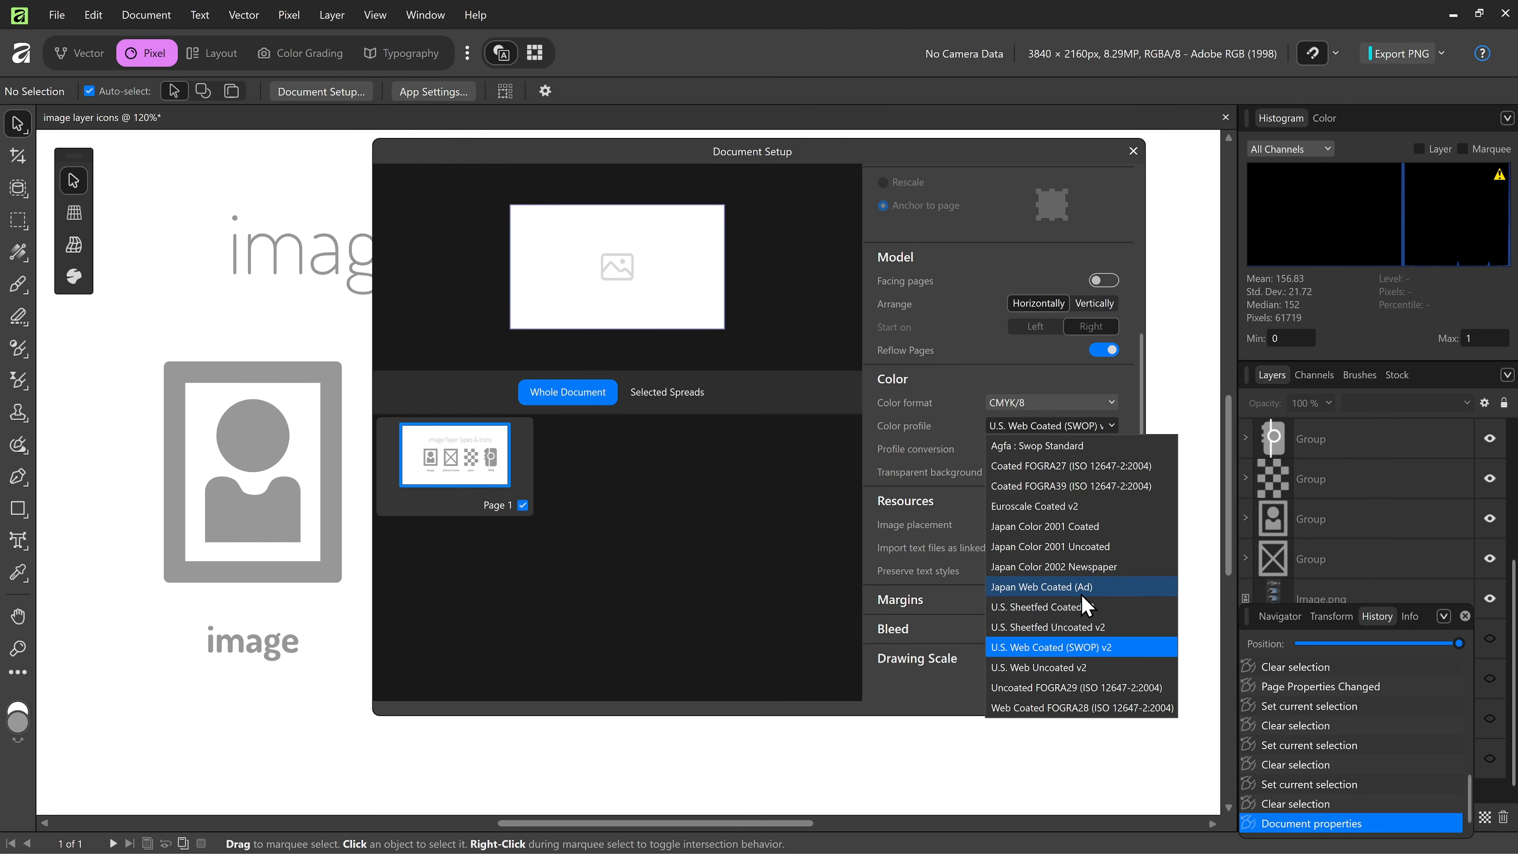
pyautogui.click(1069, 650)
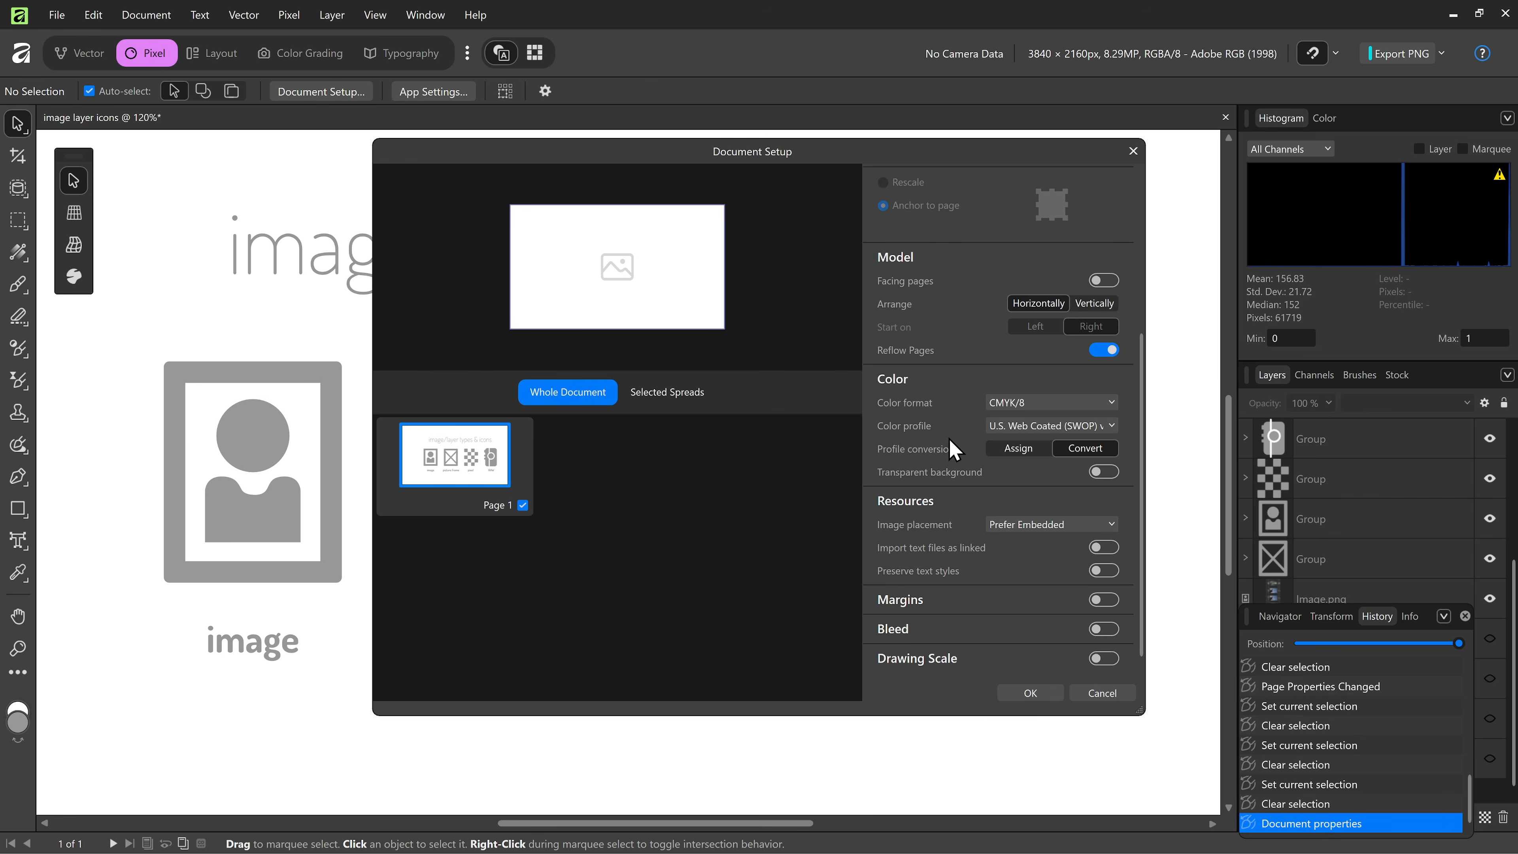
pyautogui.click(1099, 531)
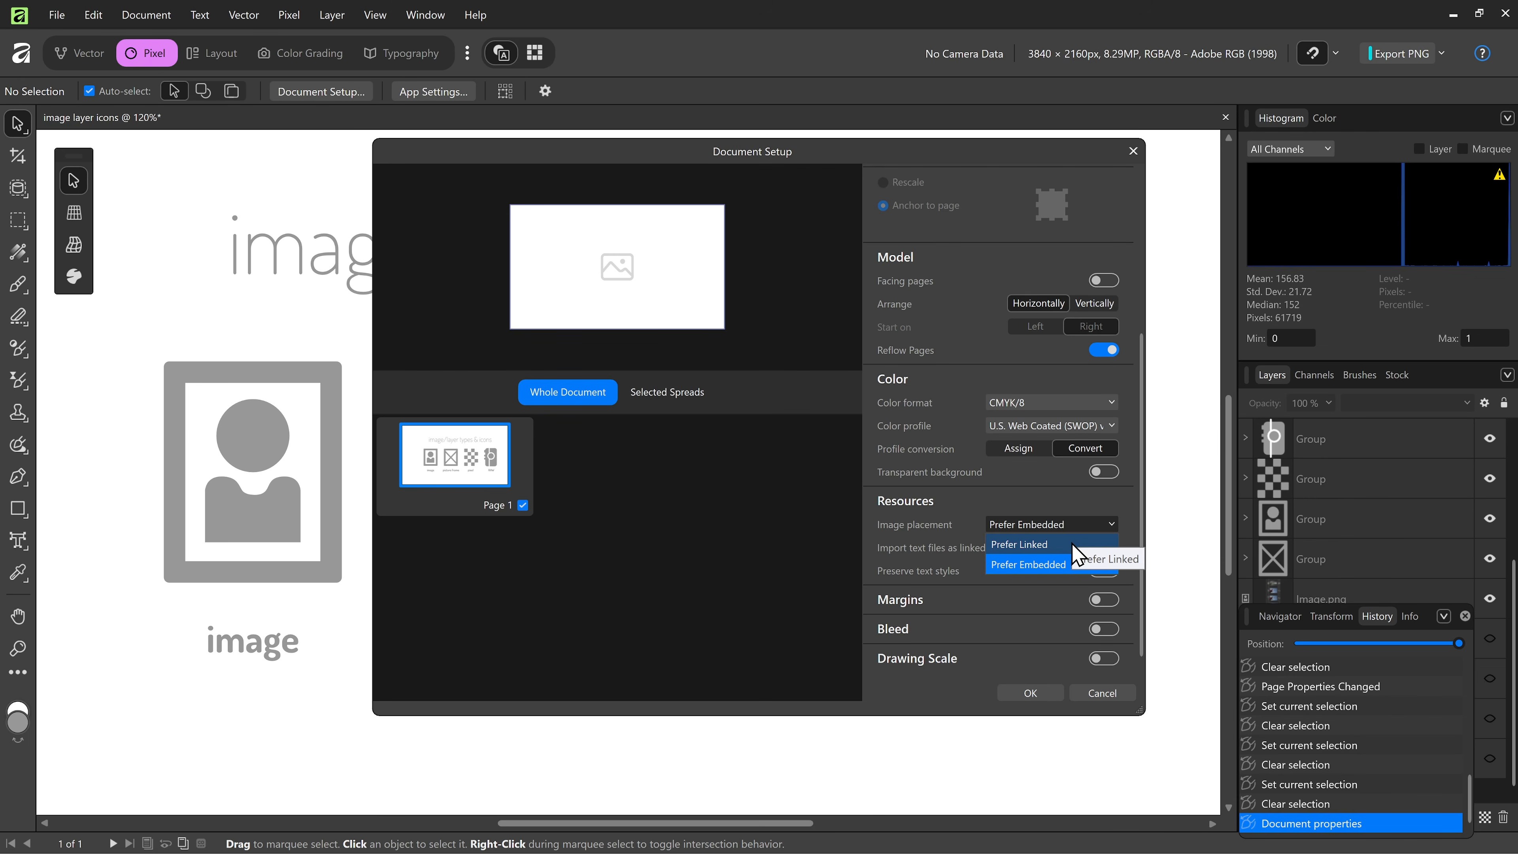
pyautogui.click(1072, 544)
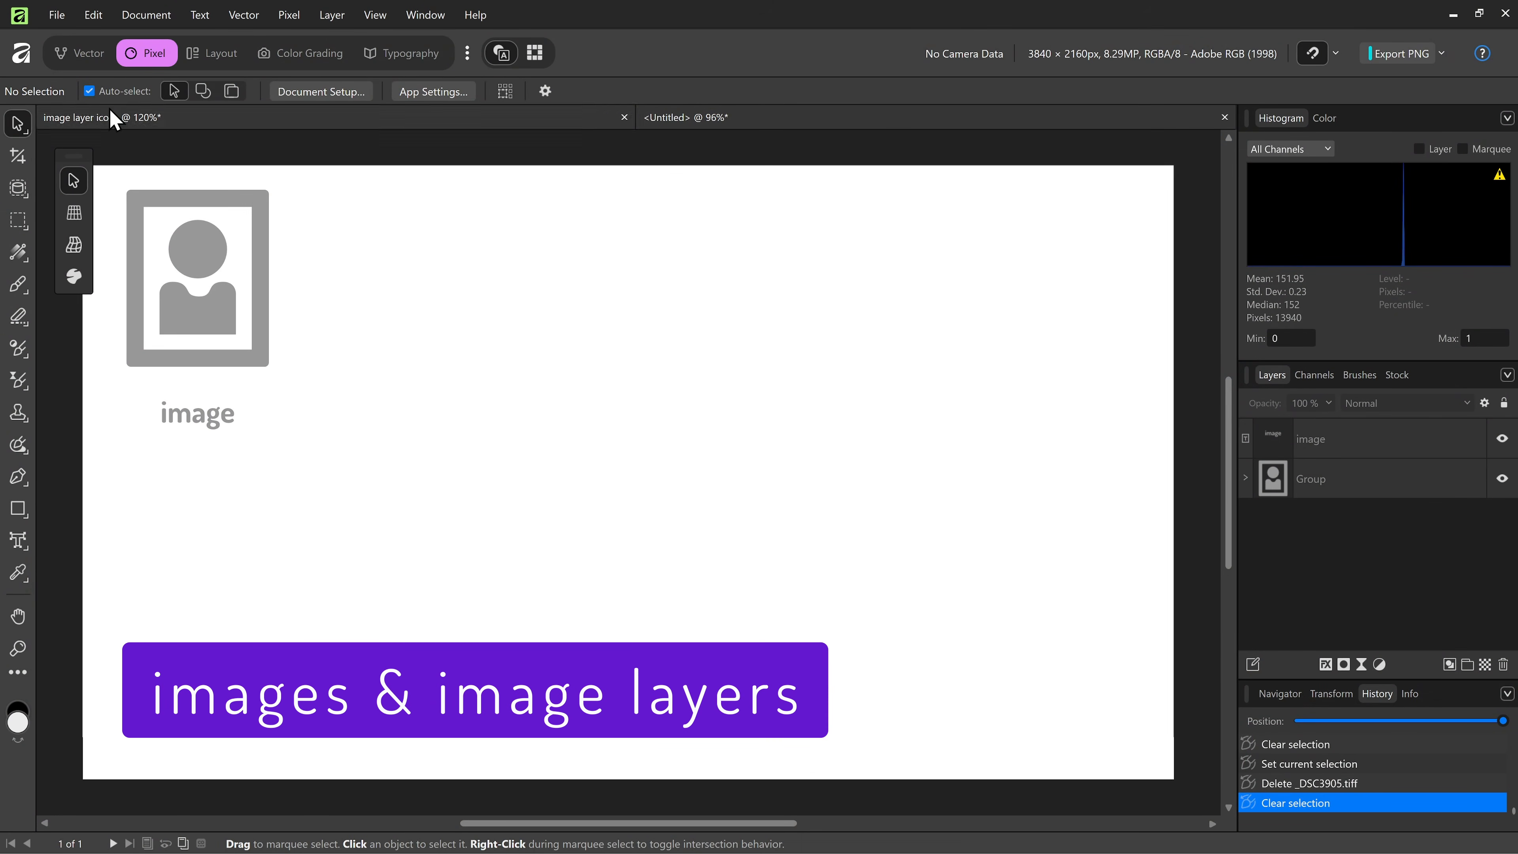
# Step: Place _DSC3905.tiff from the Sample Images folder beside the image icon, about 2770 × 1840 px in size
pyautogui.click(57, 16)
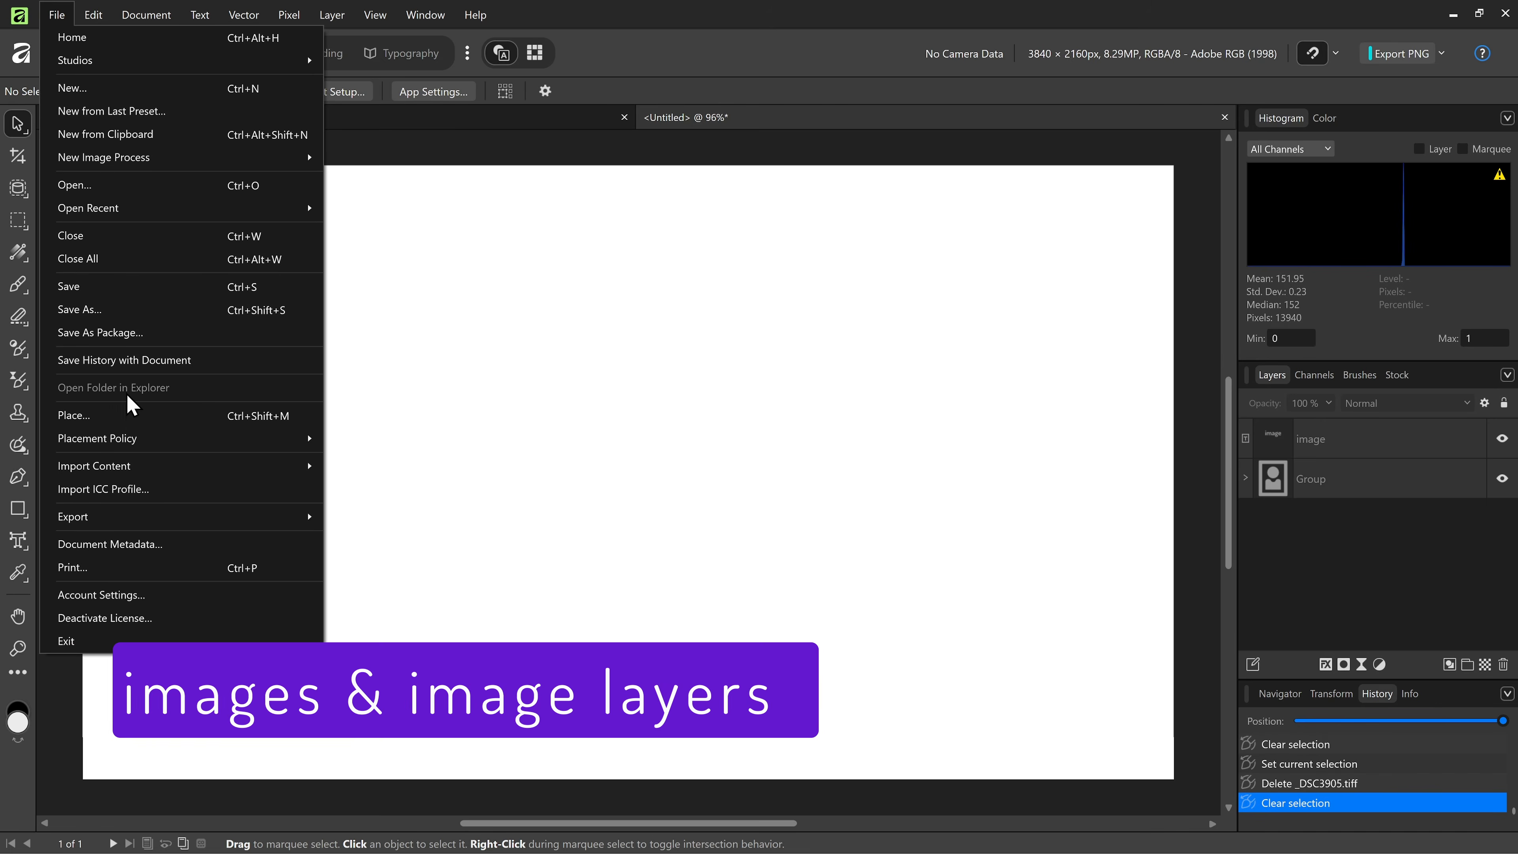
pyautogui.click(132, 415)
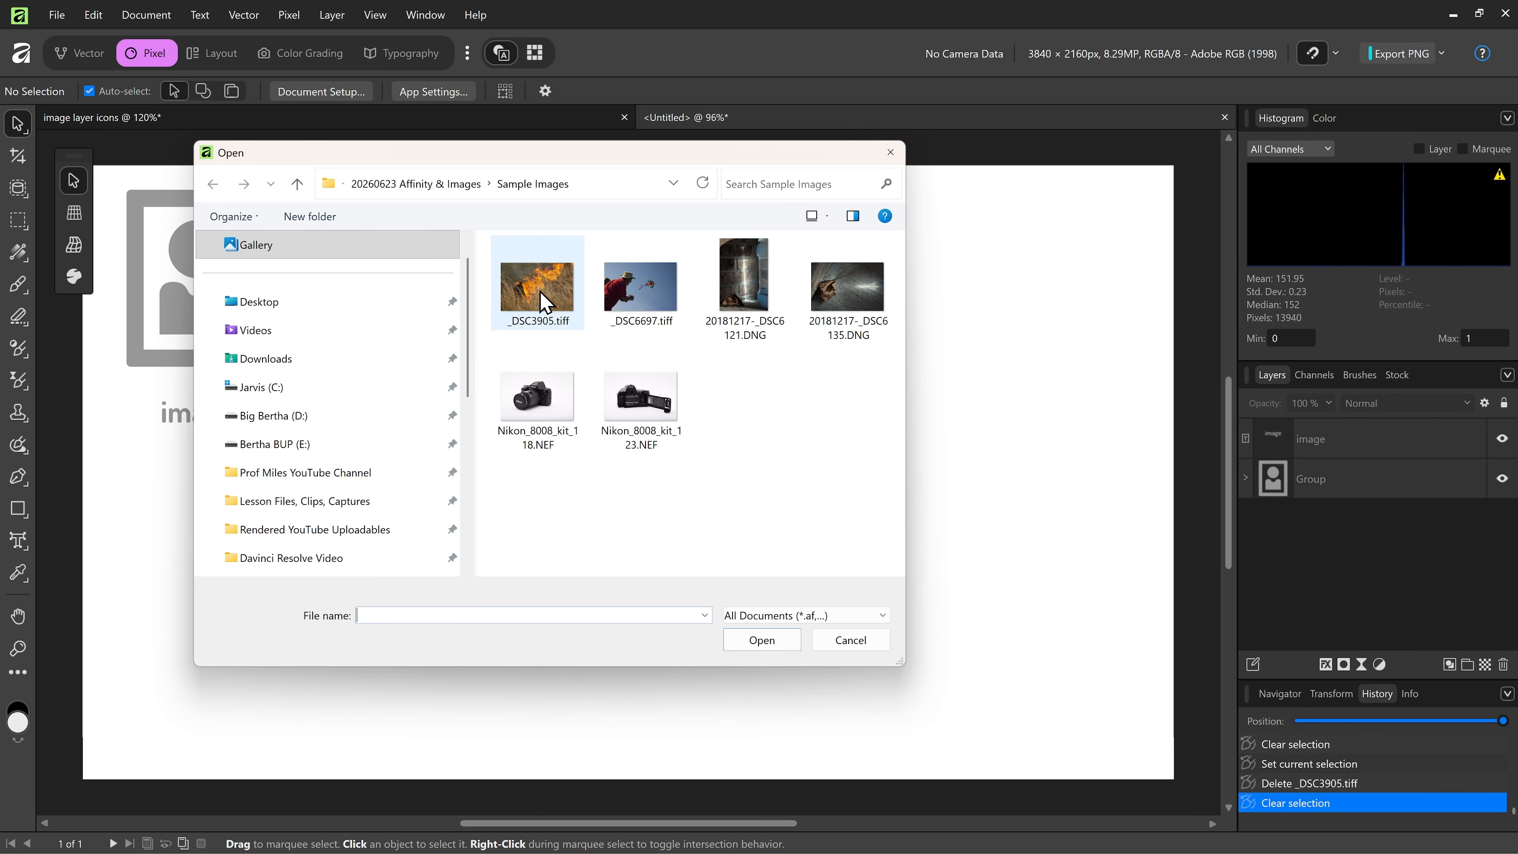
pyautogui.click(545, 303)
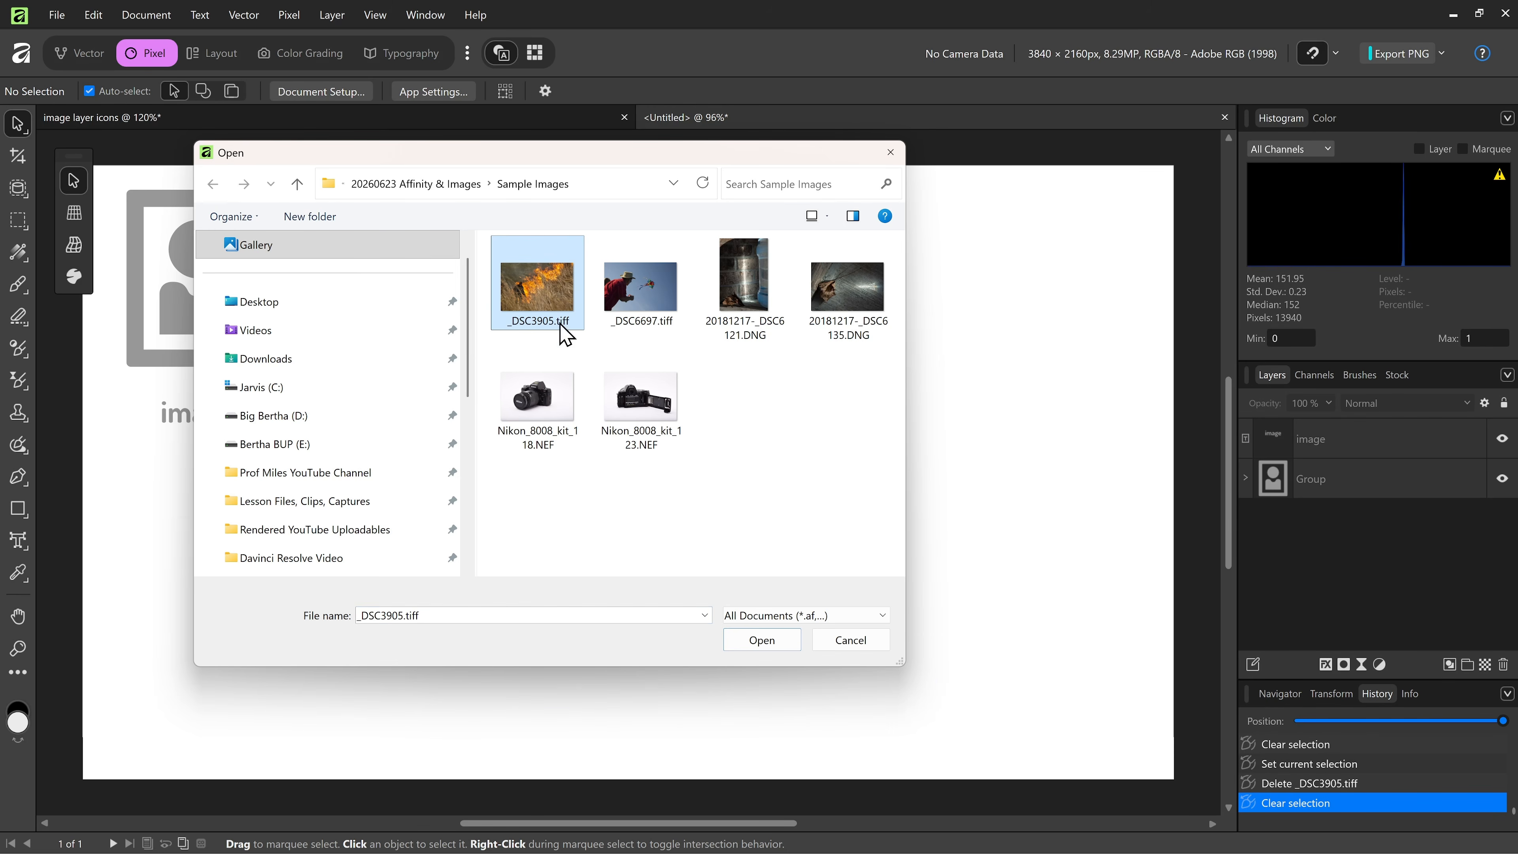
pyautogui.click(774, 646)
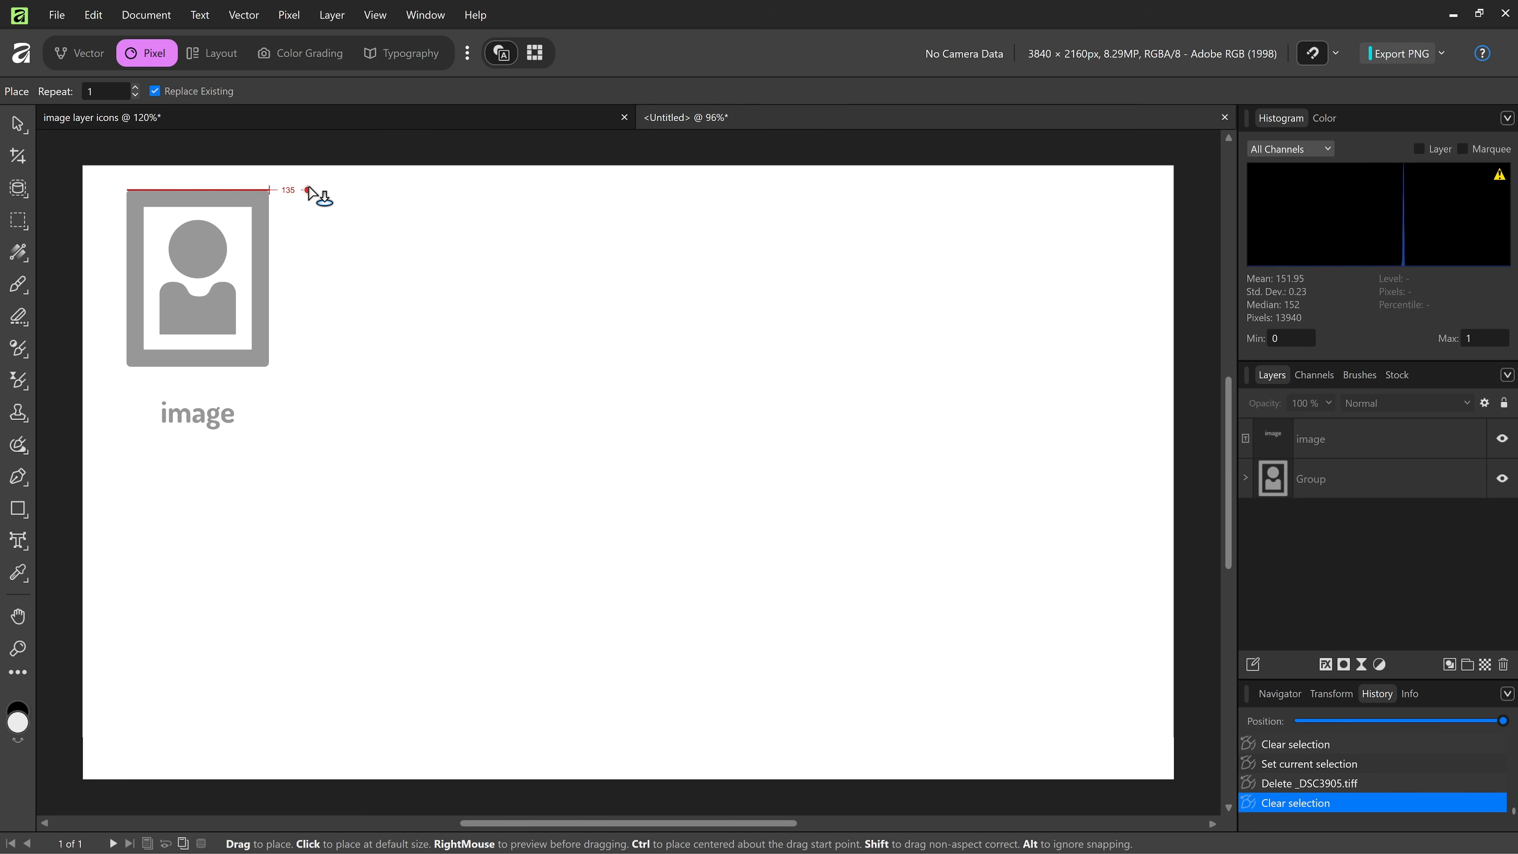
pyautogui.moveTo(308, 190); pyautogui.dragTo(1096, 726)
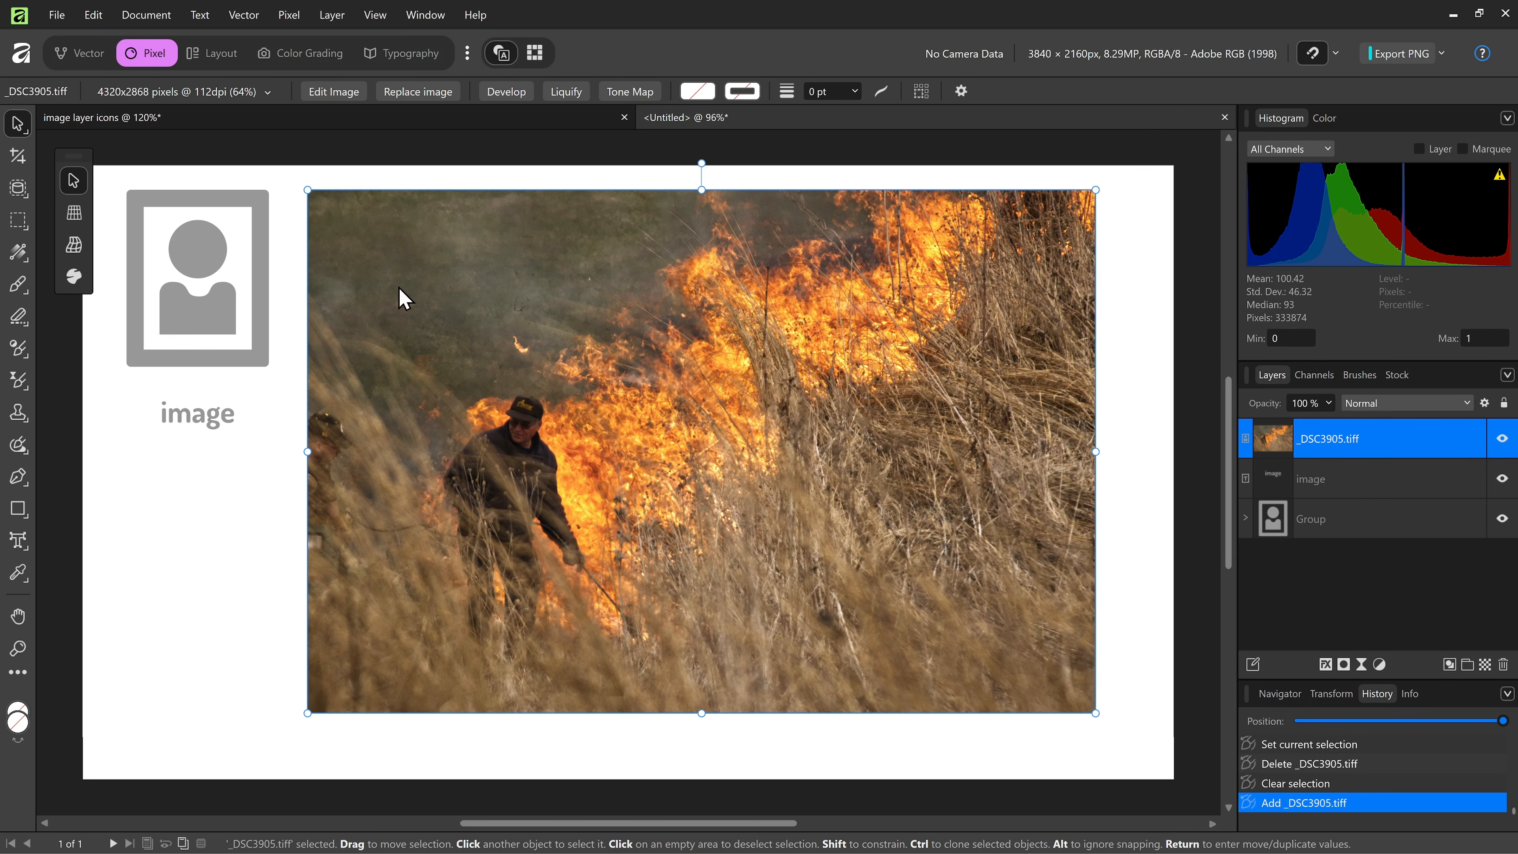
# Step: Check the placed photo's placement type, size and DPI in the Resource Manager, then close it
pyautogui.click(150, 18)
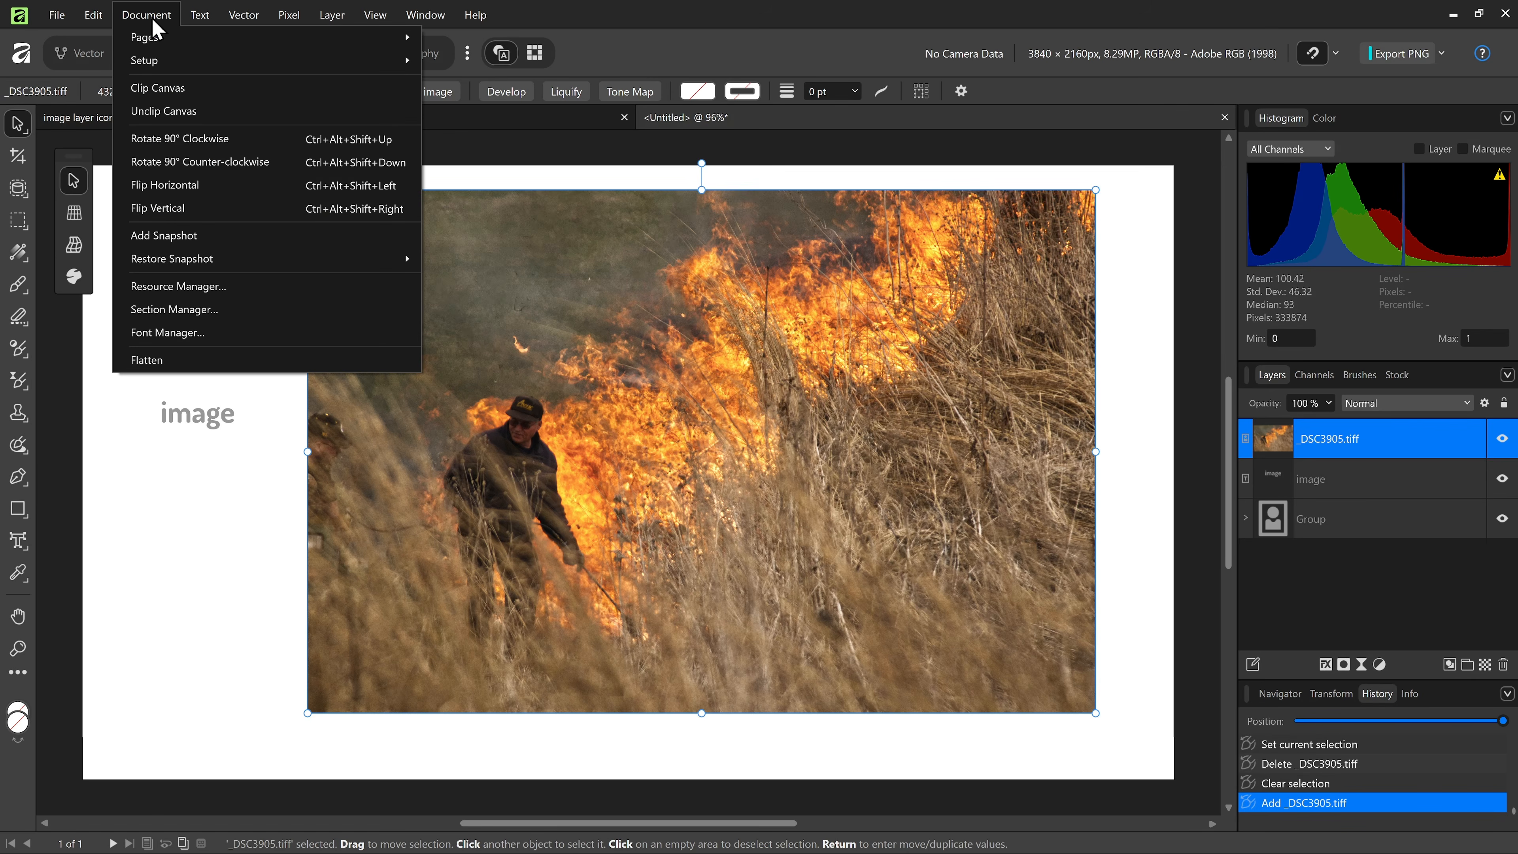
pyautogui.click(209, 287)
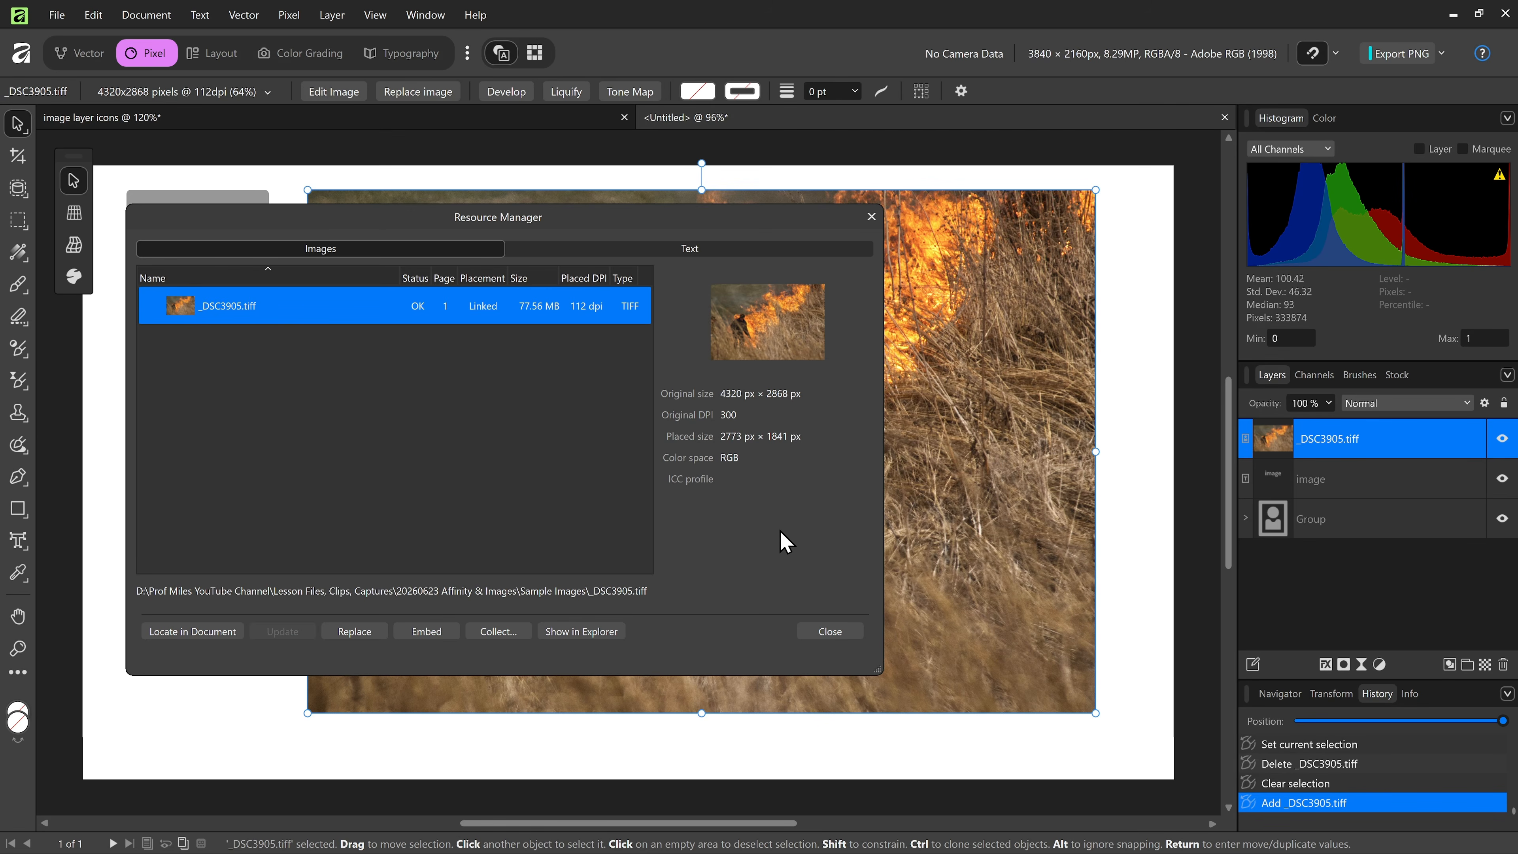
pyautogui.click(828, 633)
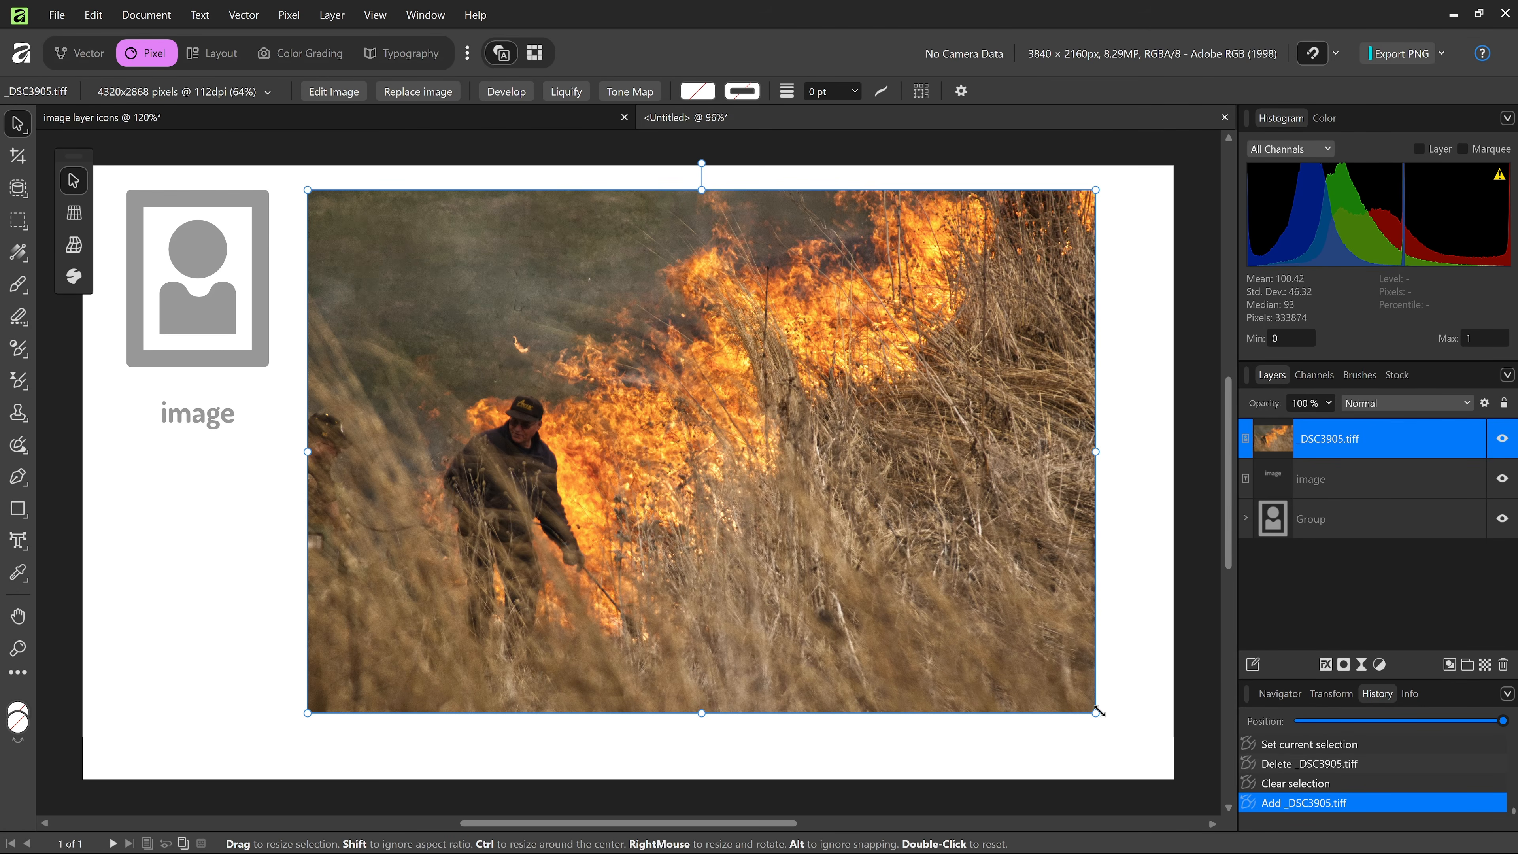
# Step: Scale the placed photo down slightly to about 63% (114 dpi), undoing the last transform
pyautogui.moveTo(1096, 715); pyautogui.dragTo(1063, 721)
pyautogui.hotkey('ctrl', 'z')
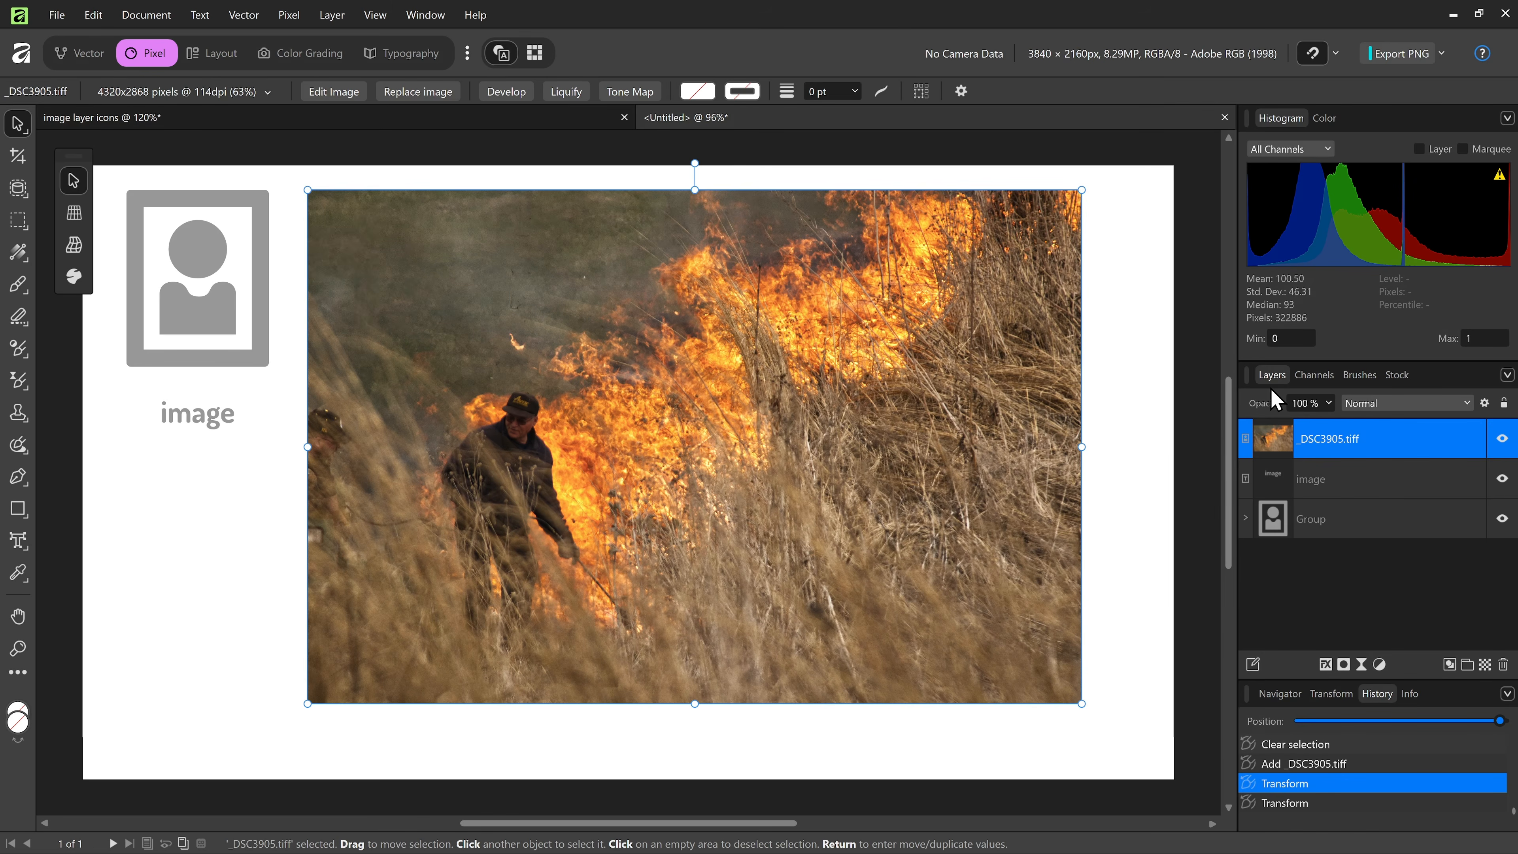
# Step: Add a live Vignette filter to the _DSC3905.tiff photo with exposure about -2.5 and hardness 59%
pyautogui.click(1364, 663)
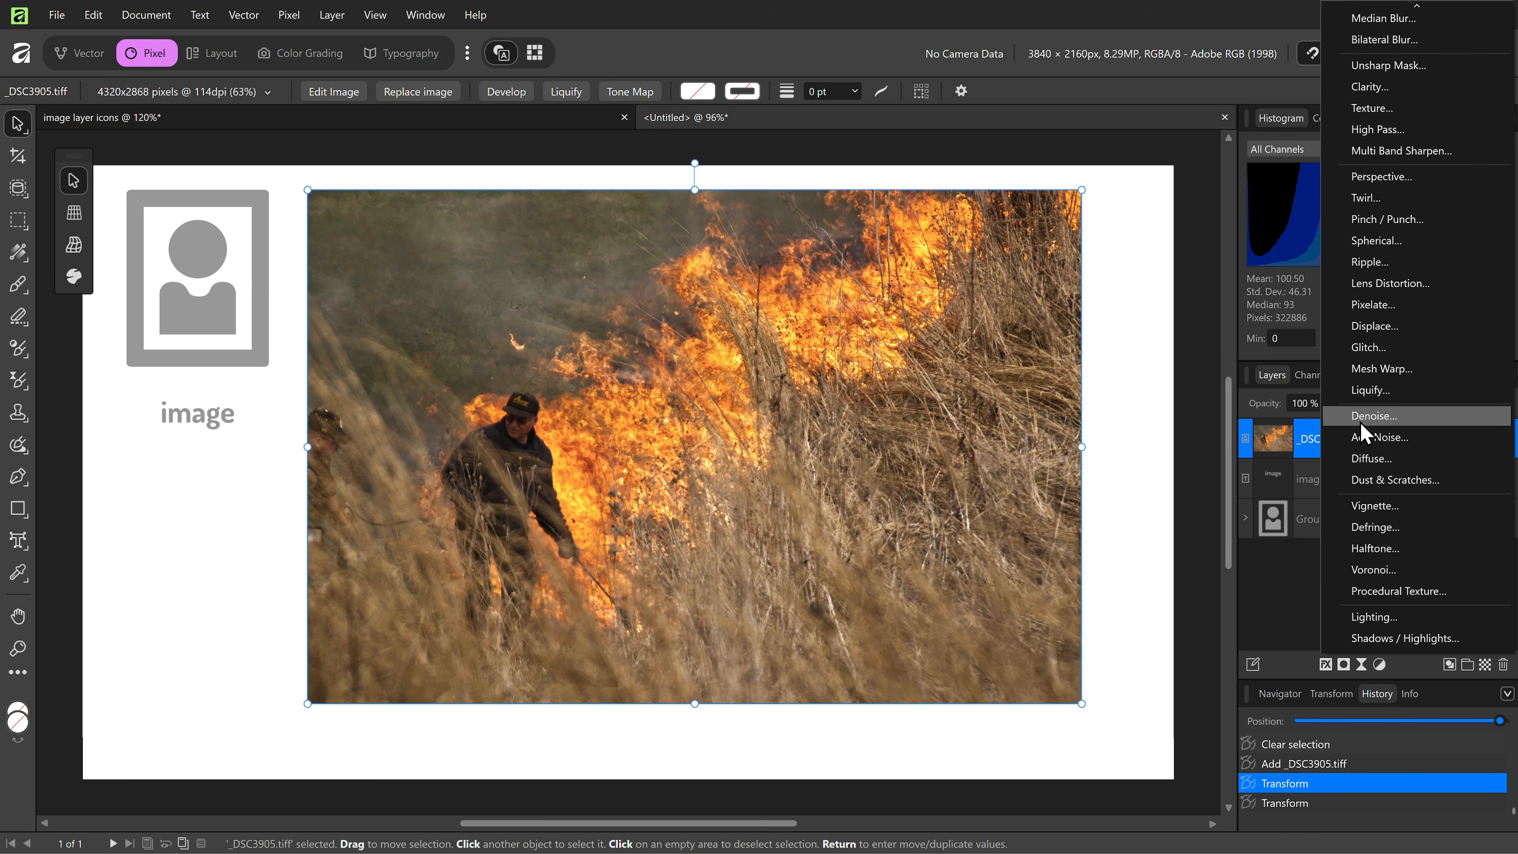
pyautogui.click(1375, 507)
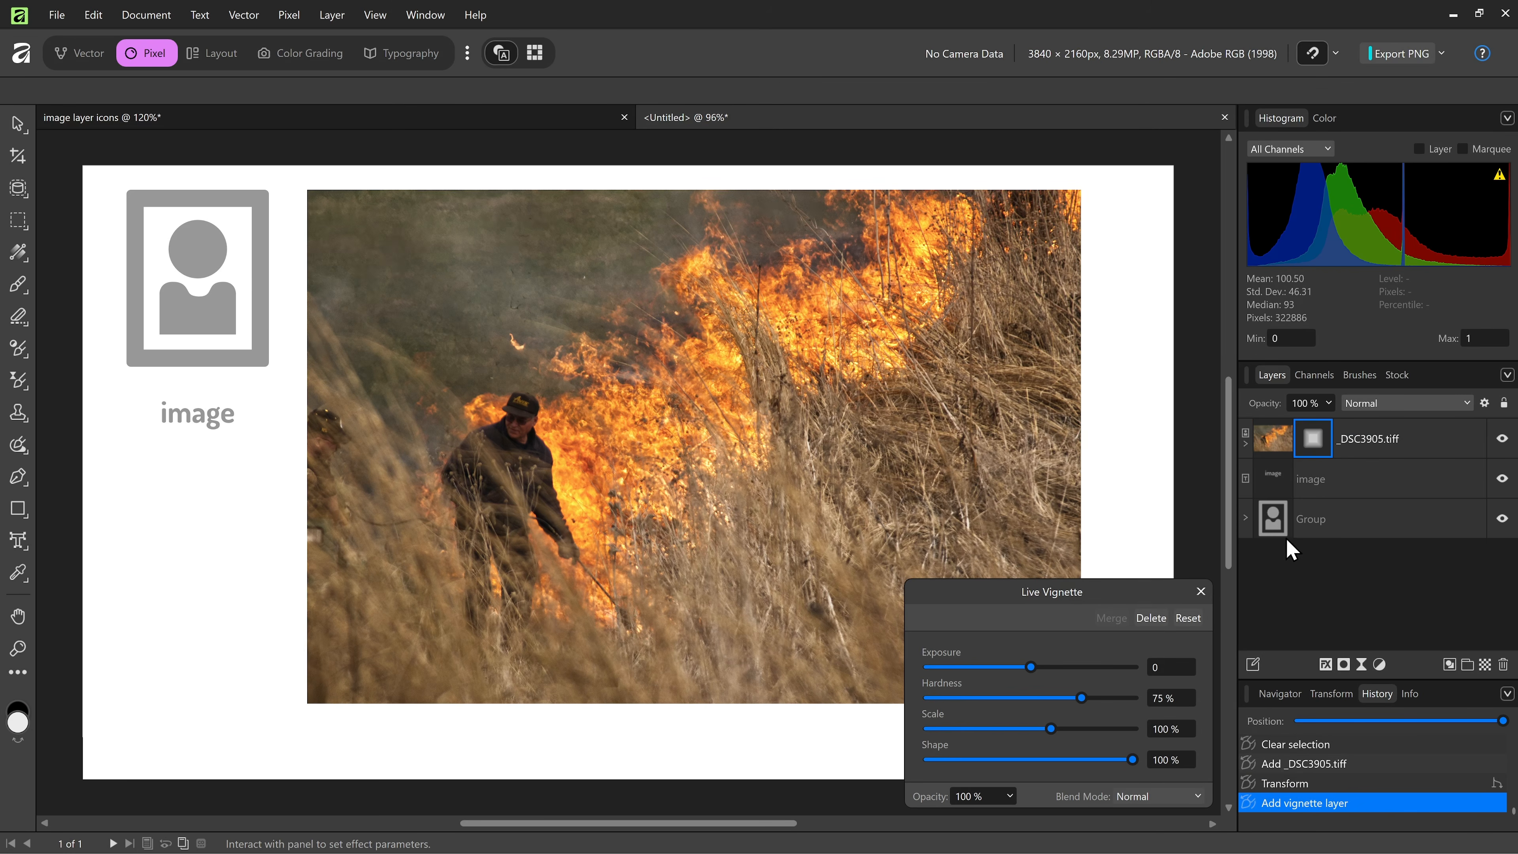
pyautogui.moveTo(1047, 669); pyautogui.dragTo(972, 687)
pyautogui.moveTo(1078, 699); pyautogui.dragTo(1048, 699)
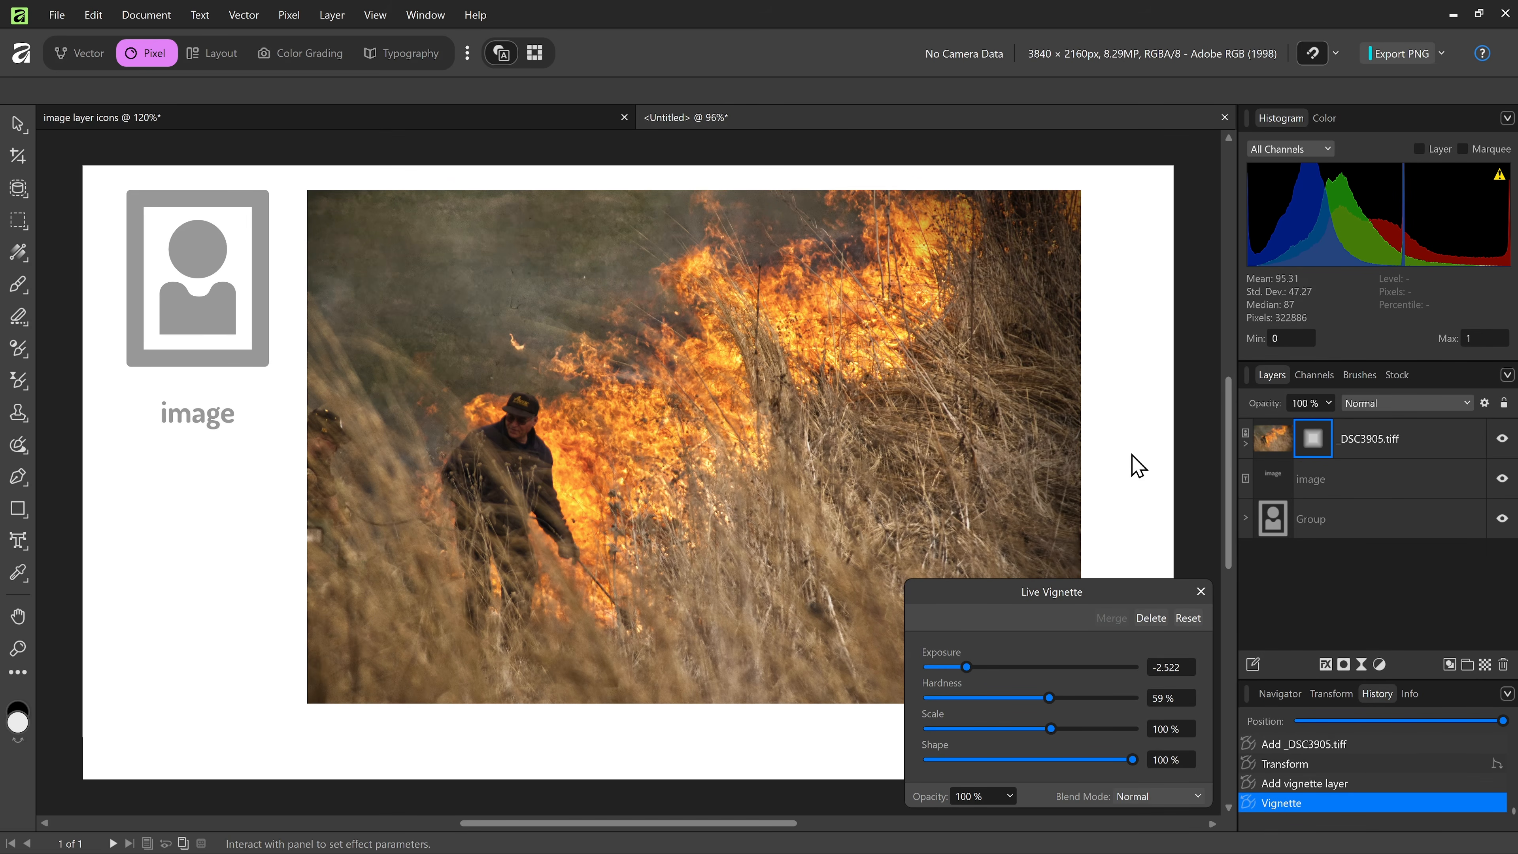
pyautogui.click(1200, 592)
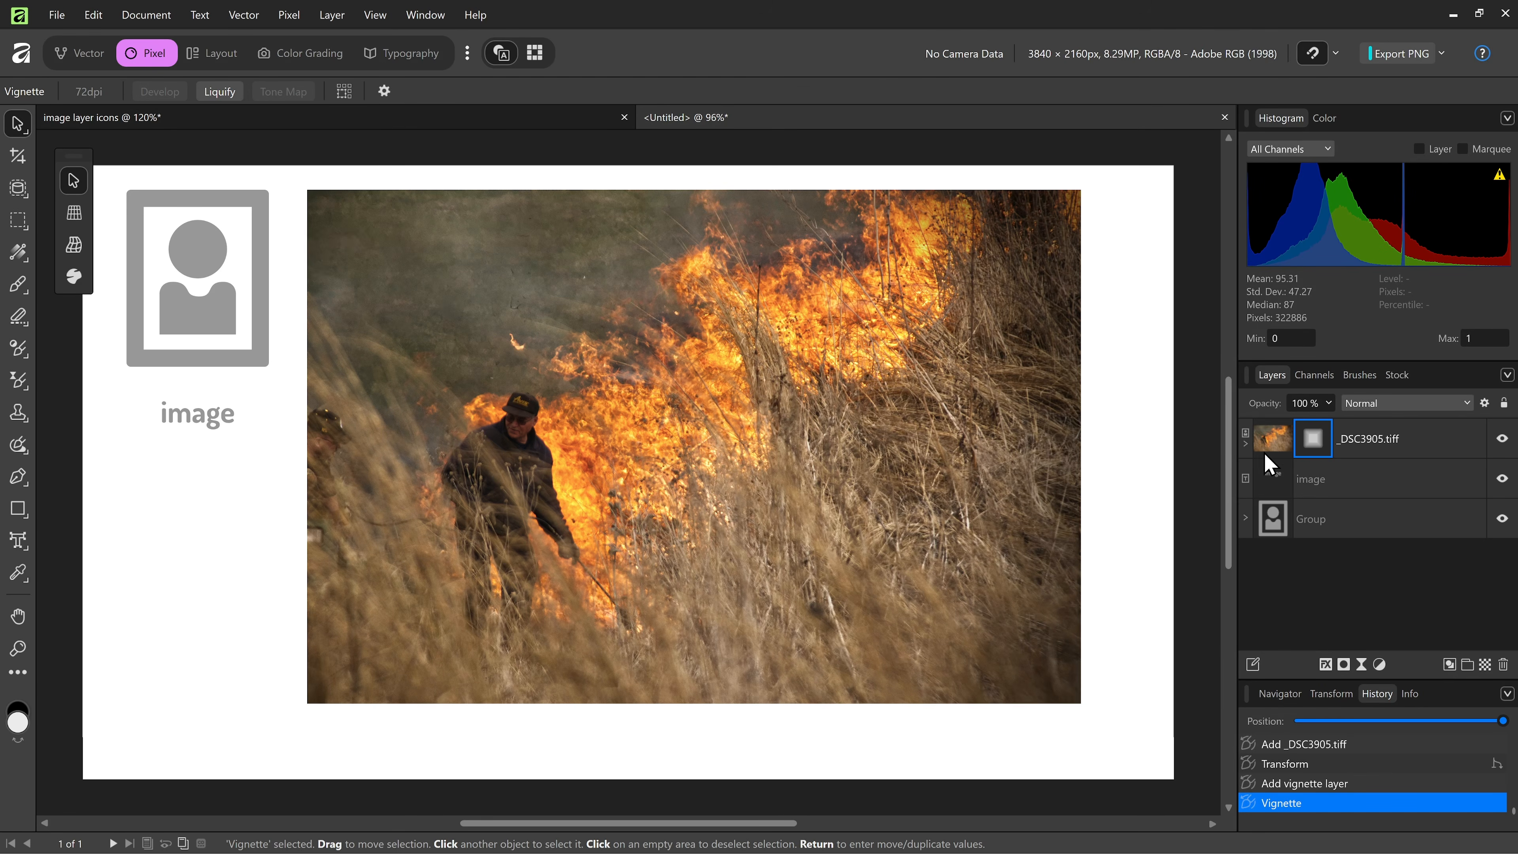
# Step: Expand the _DSC3905.tiff layer and hide its nested Vignette layer
pyautogui.click(1246, 444)
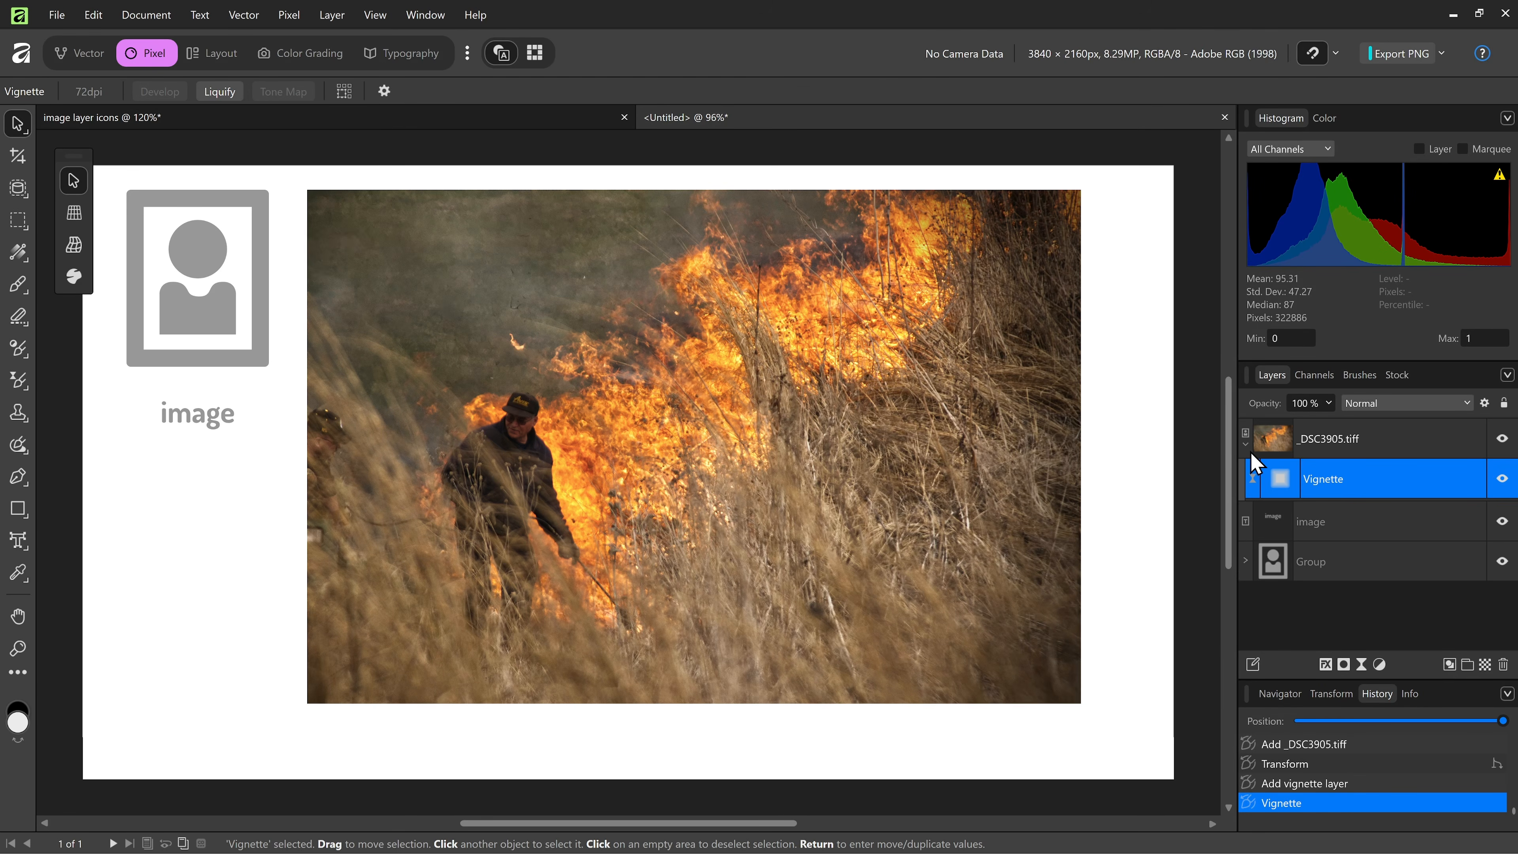
pyautogui.click(1502, 478)
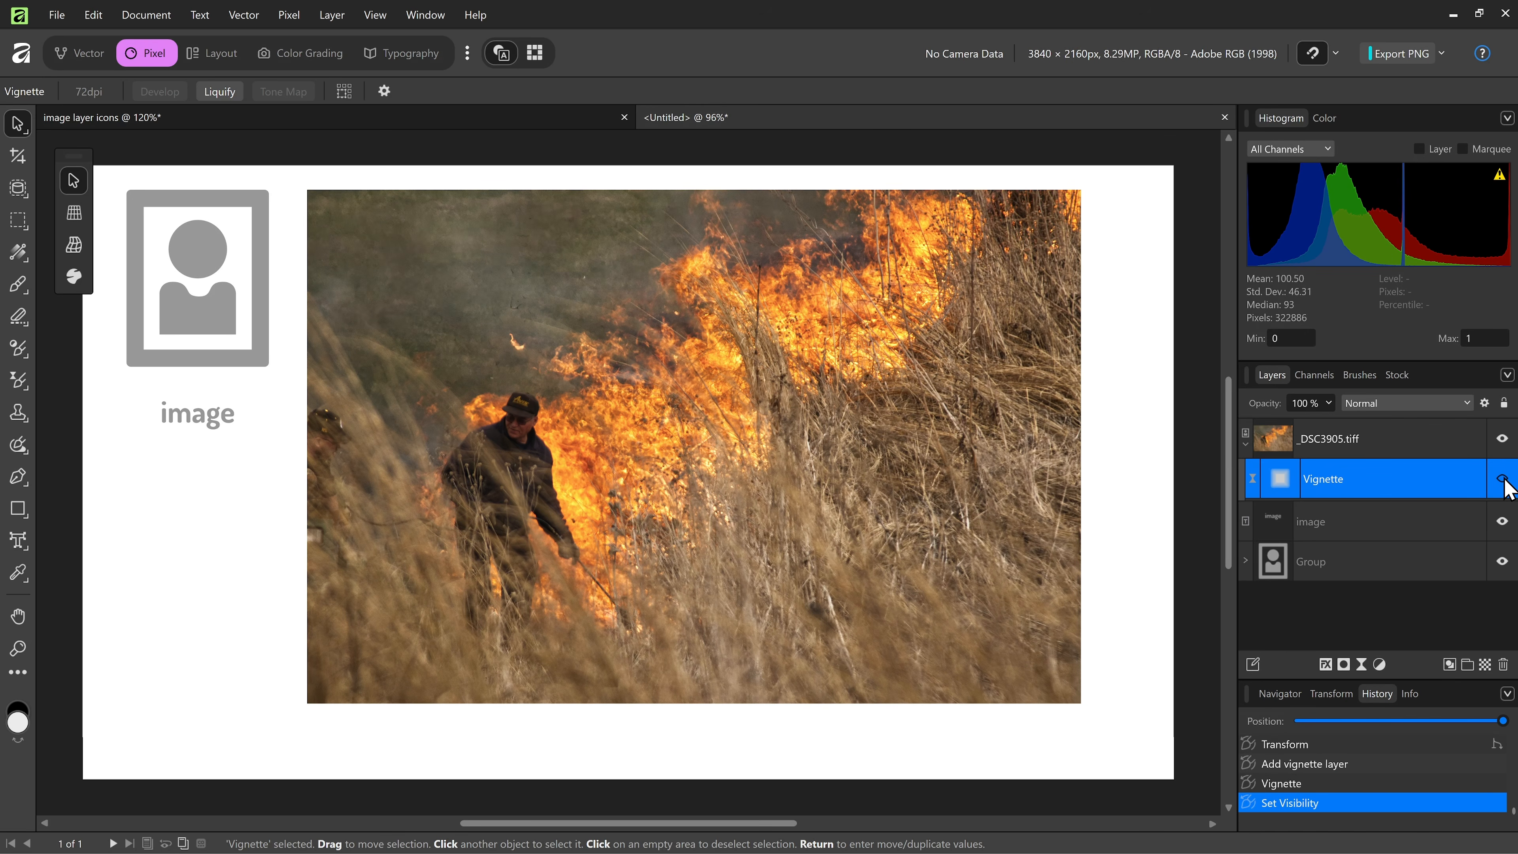
# Step: Add a Curves adjustment above the _DSC3905.tiff layer and move its dialog away from the photo
pyautogui.click(1317, 441)
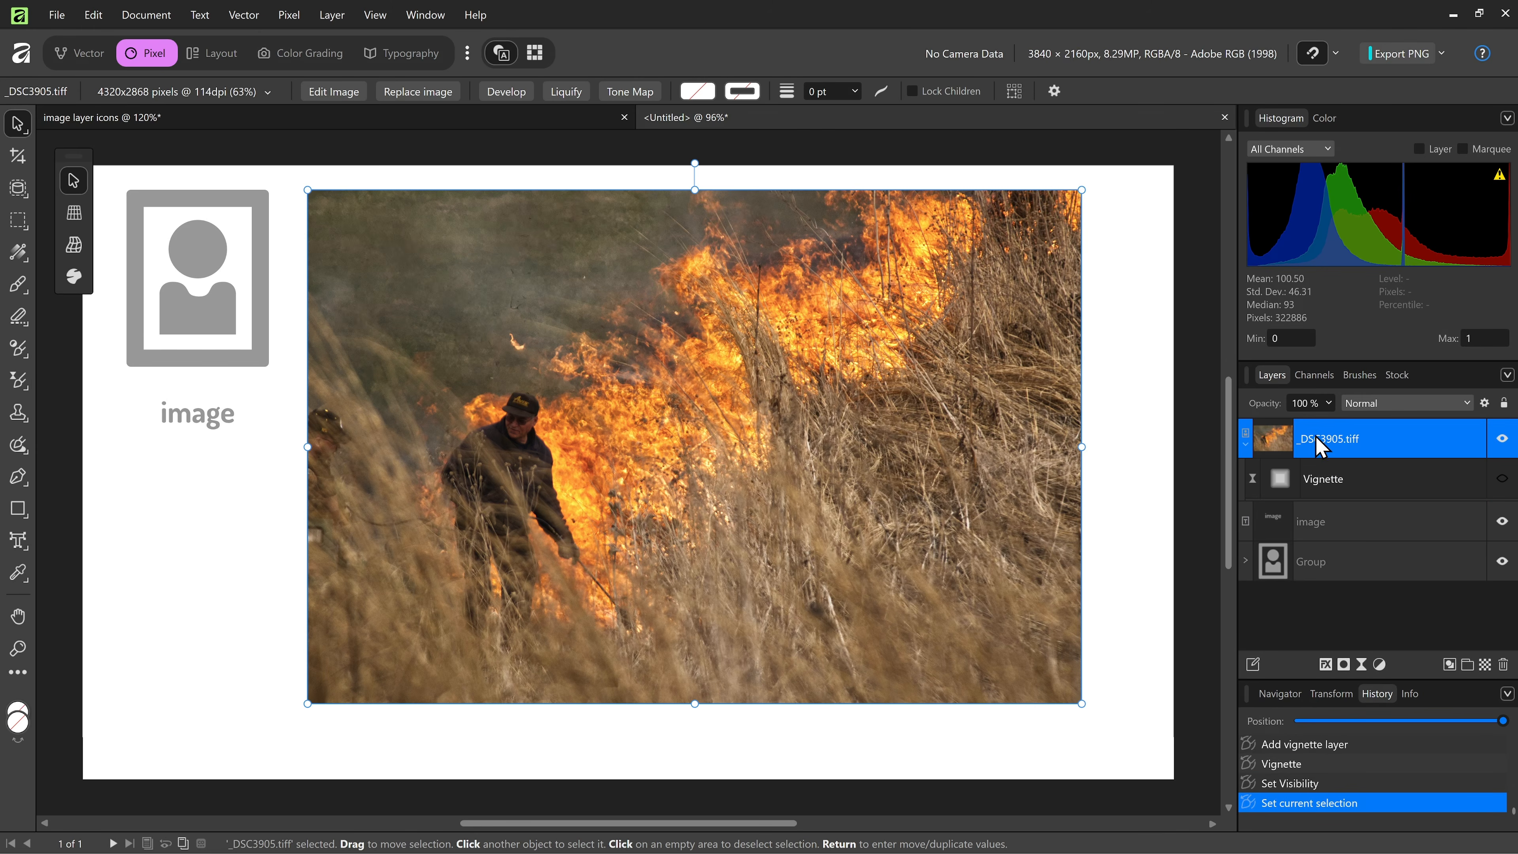
pyautogui.click(1380, 664)
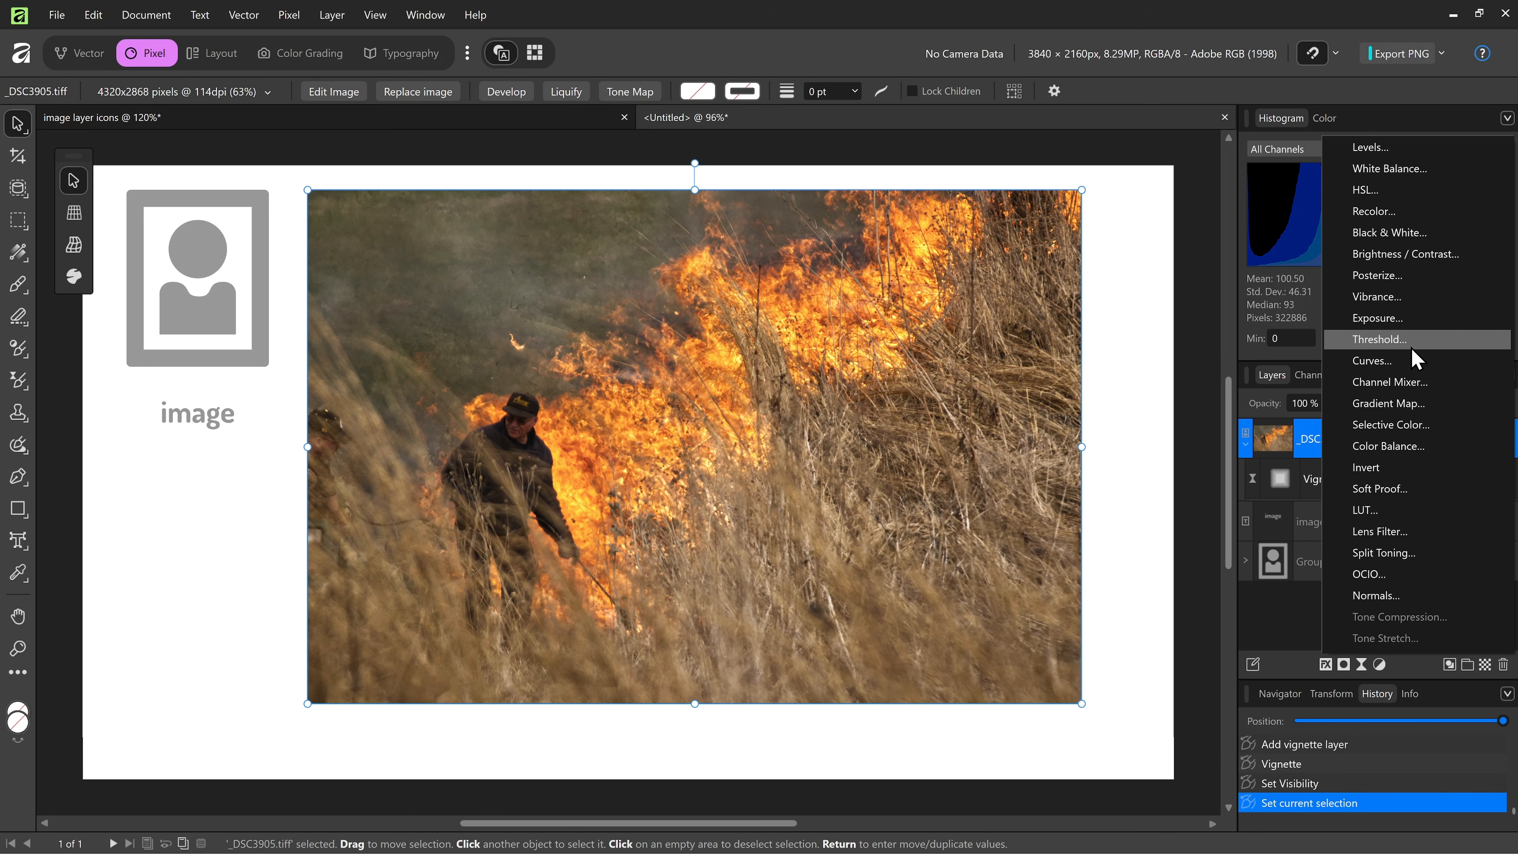
pyautogui.click(1411, 361)
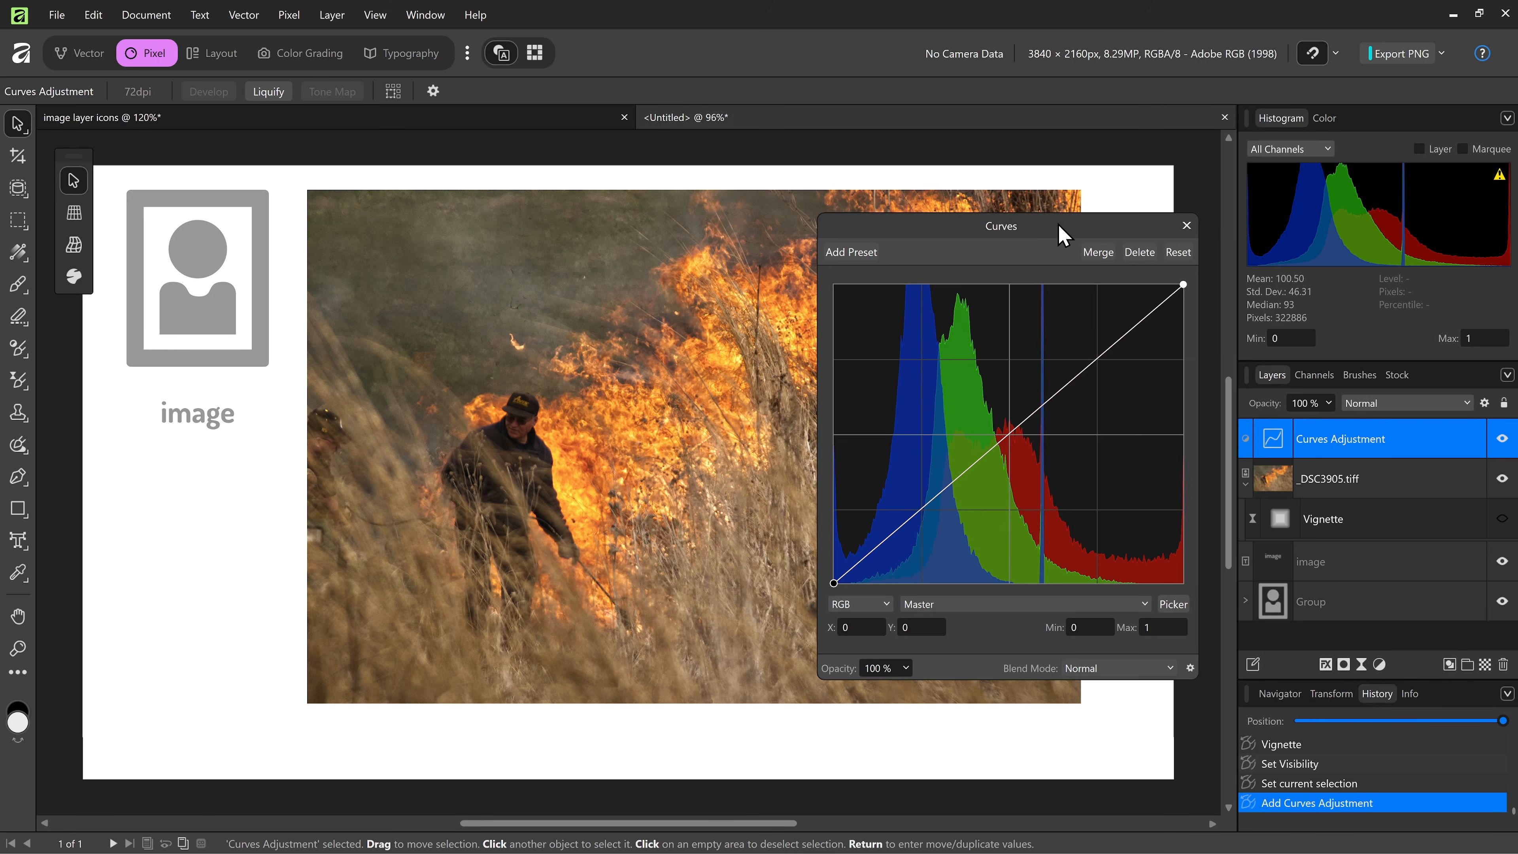
pyautogui.moveTo(1059, 226); pyautogui.dragTo(1224, 277)
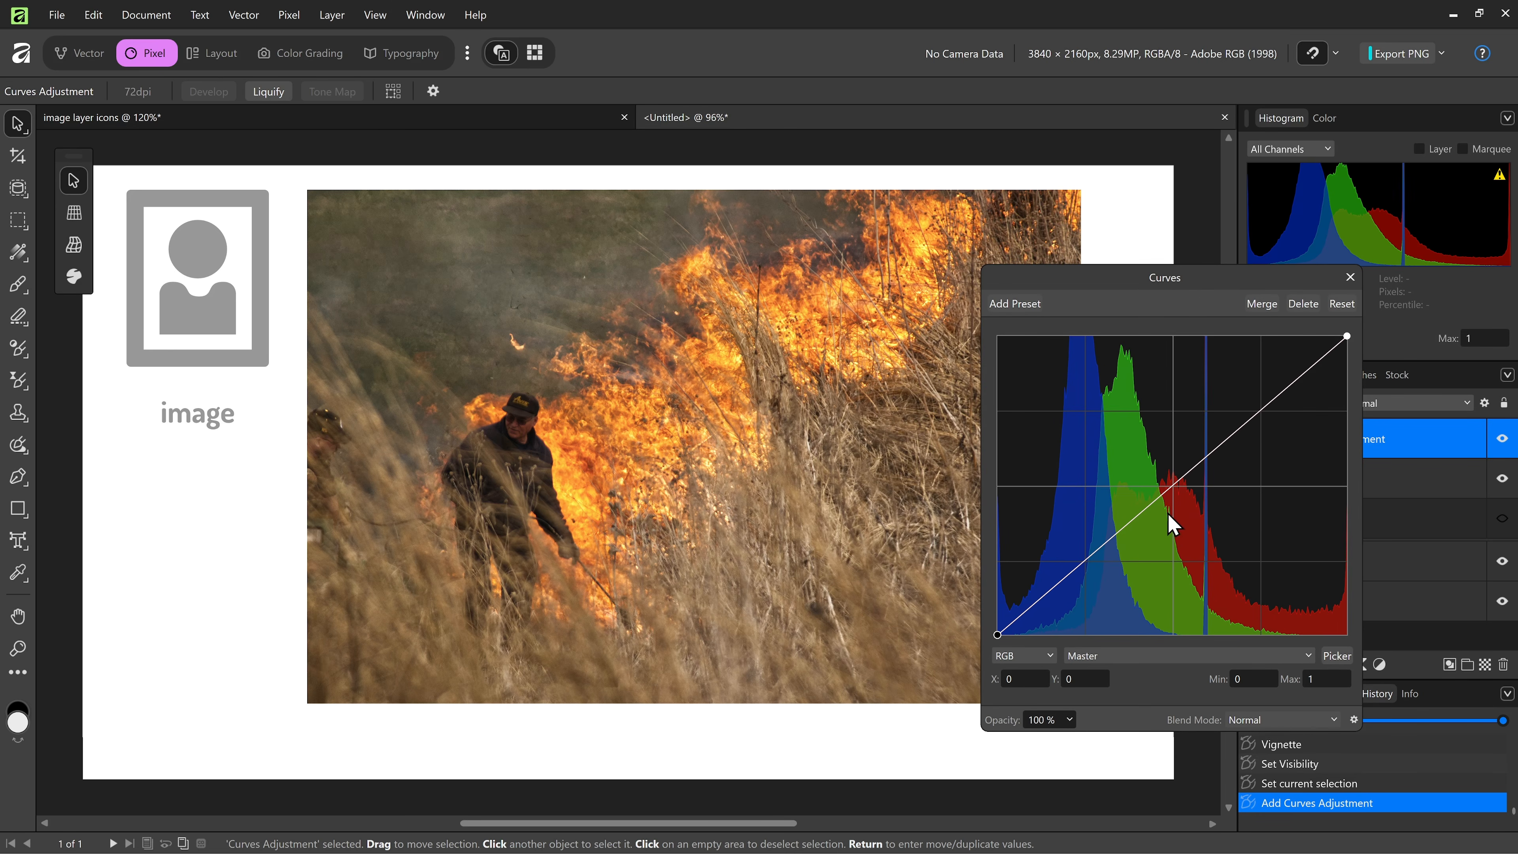
# Step: Shape the master curve into an S with a lowered point at about 0.34, 0.27 and a raised point at about 0.70, 0.75
pyautogui.click(1118, 529)
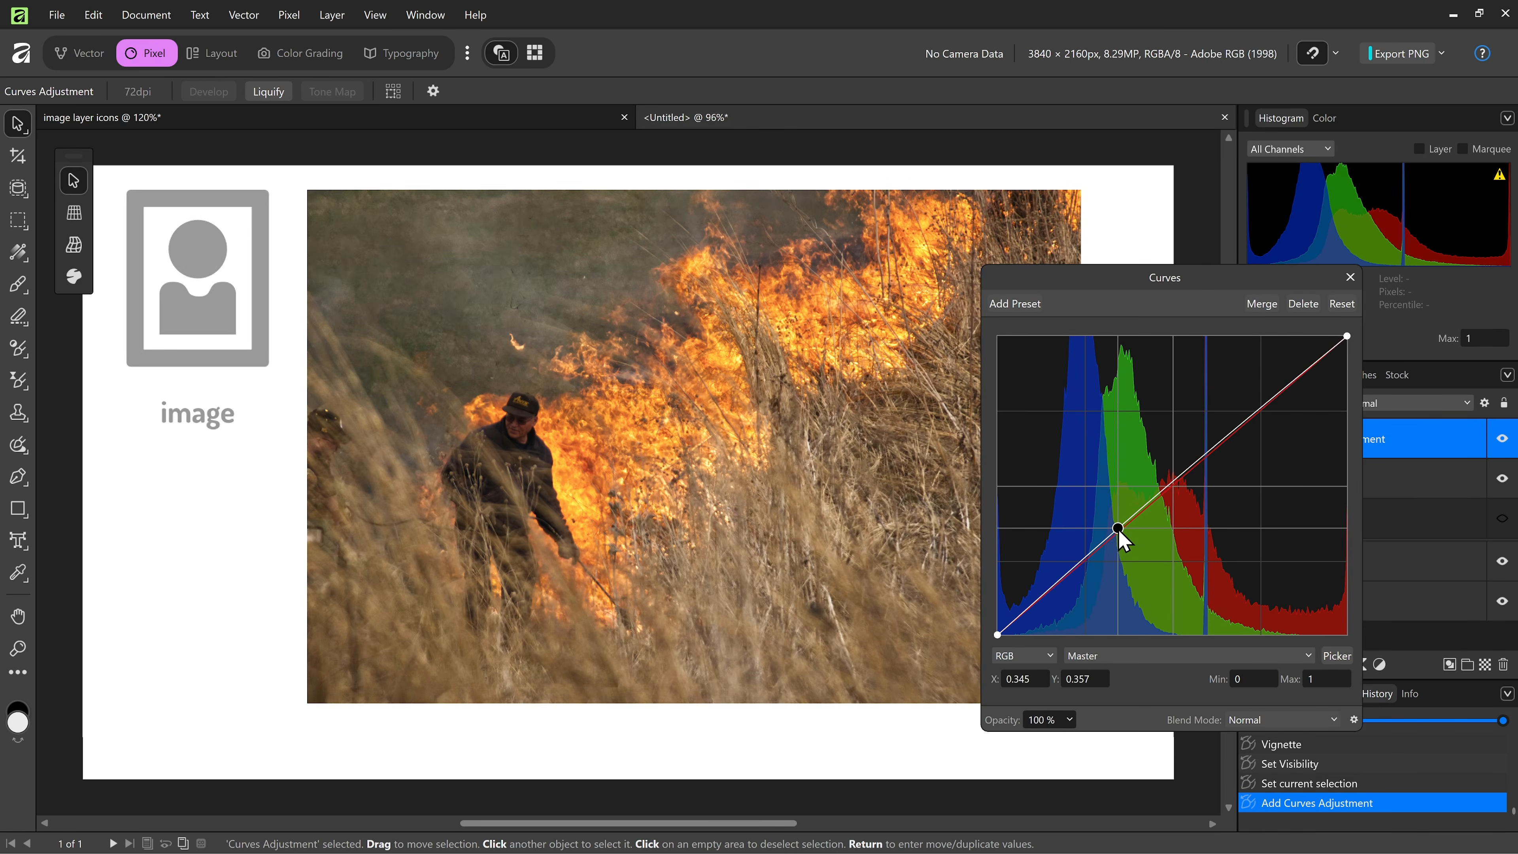
pyautogui.moveTo(1118, 531)
pyautogui.mouseDown()
pyautogui.moveTo(1111, 518)
pyautogui.moveTo(1116, 557)
pyautogui.mouseUp()
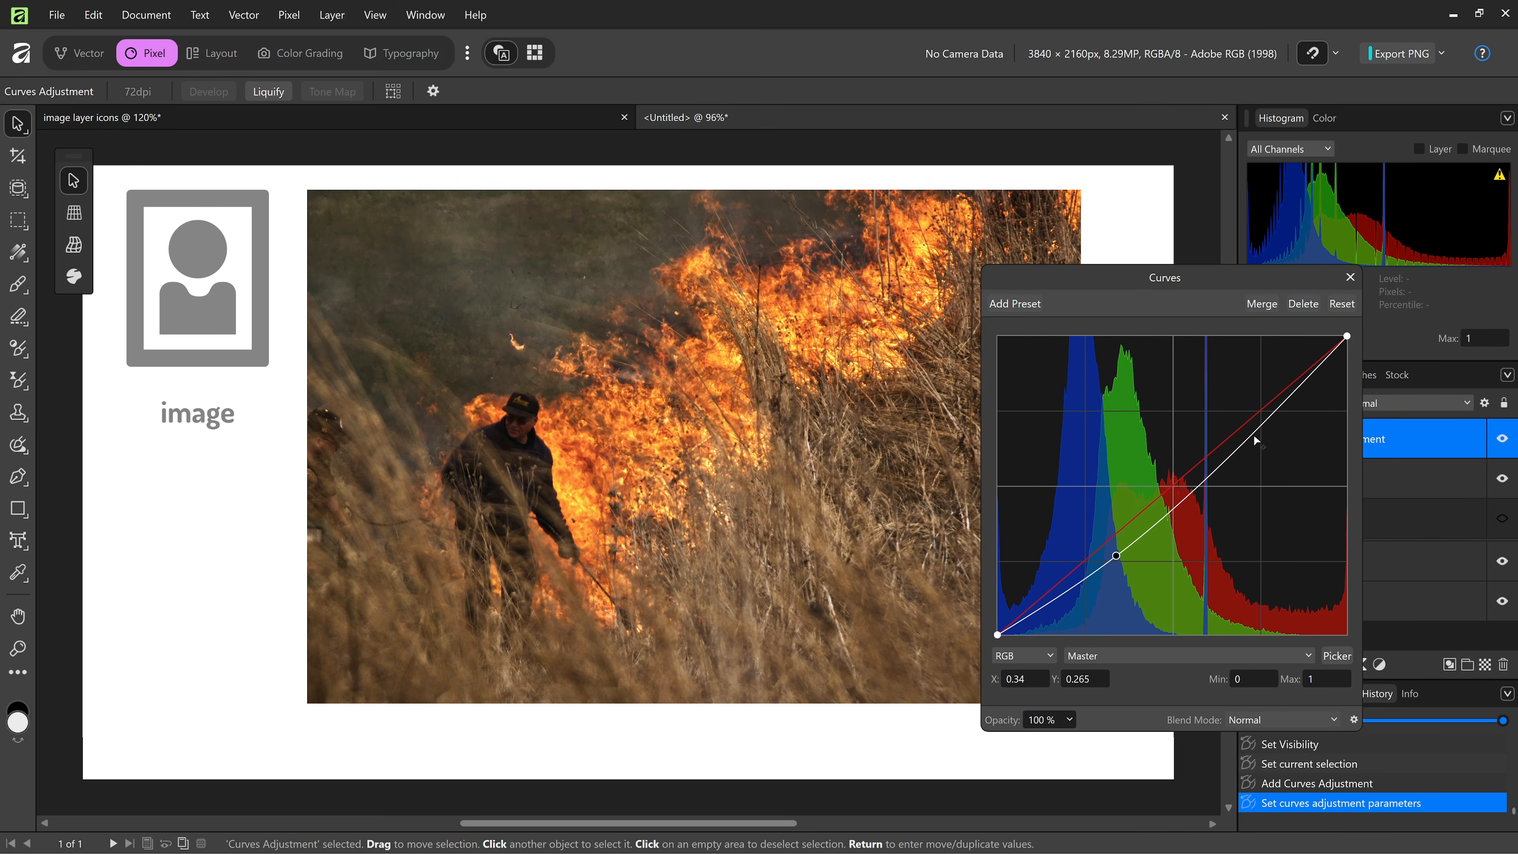
pyautogui.moveTo(1250, 438); pyautogui.dragTo(1243, 413)
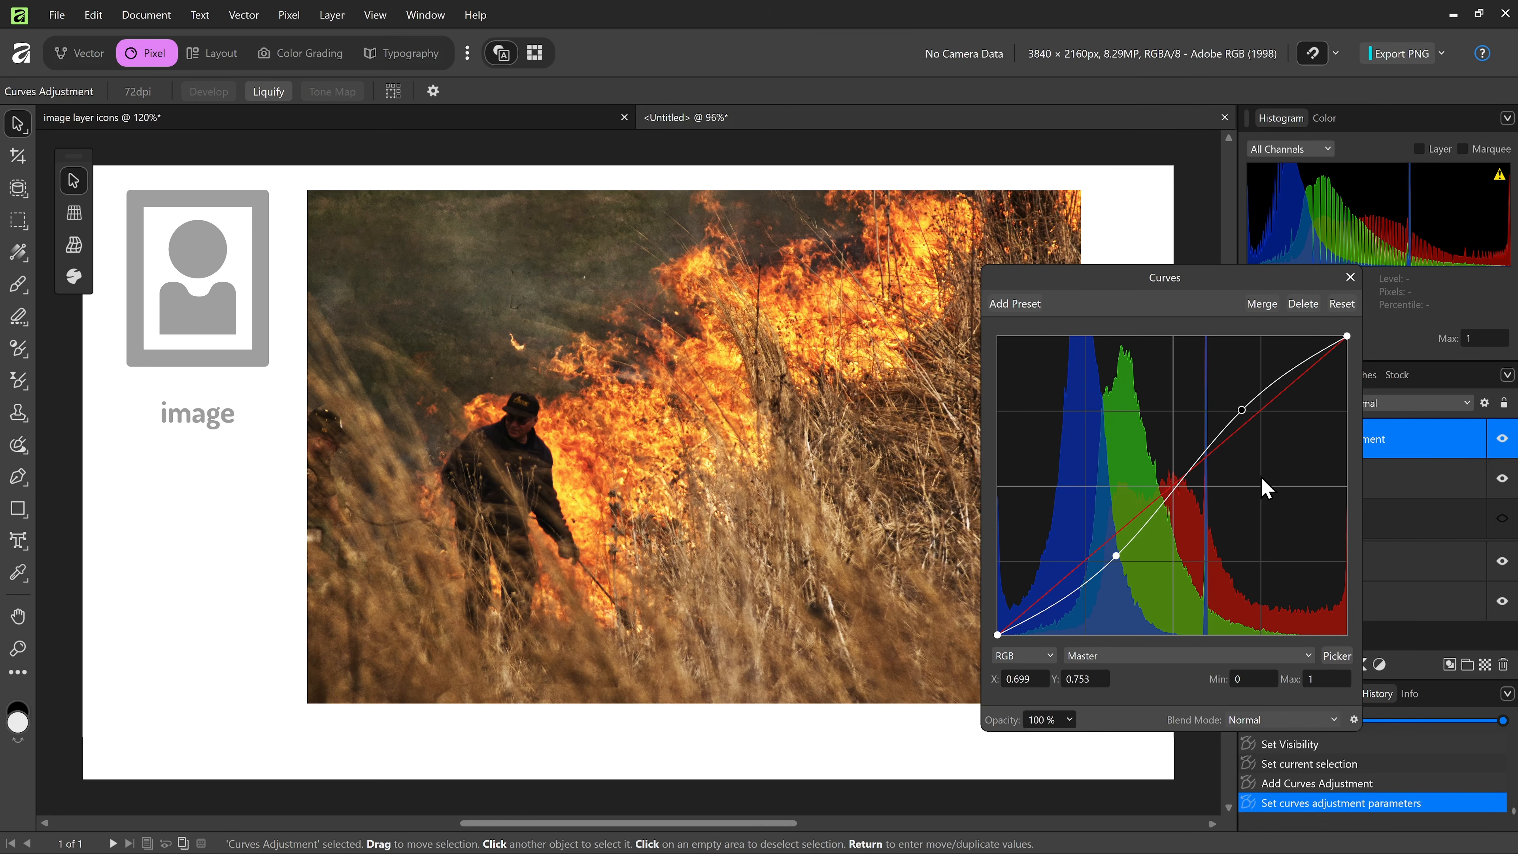
# Step: Close the Curves dialog, nest the Curves adjustment inside the _DSC3905.tiff layer and toggle the adjustment's visibility
pyautogui.click(1350, 276)
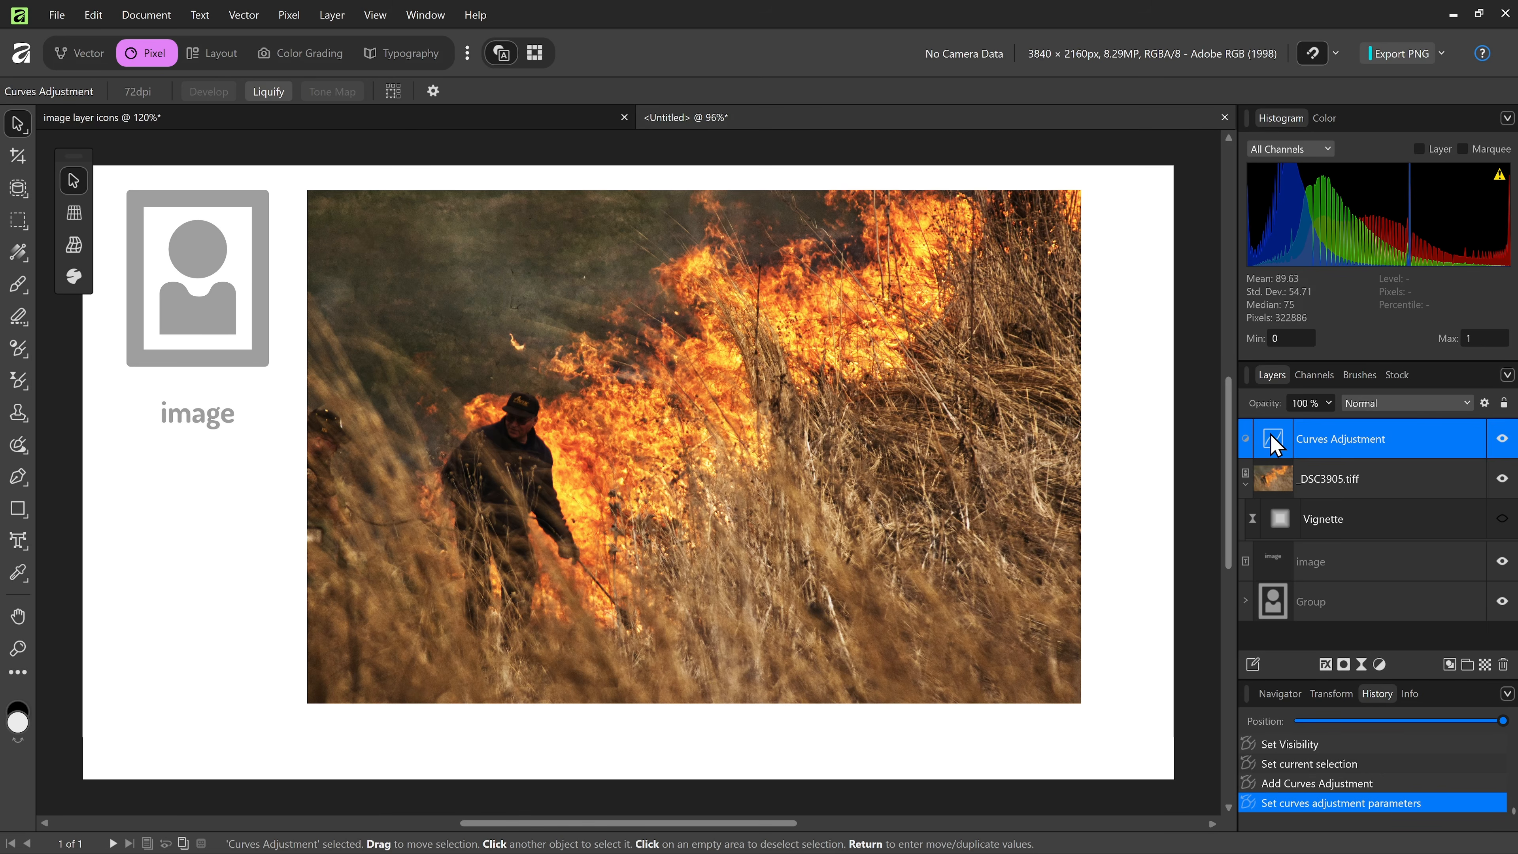
pyautogui.moveTo(1275, 446); pyautogui.dragTo(1281, 479)
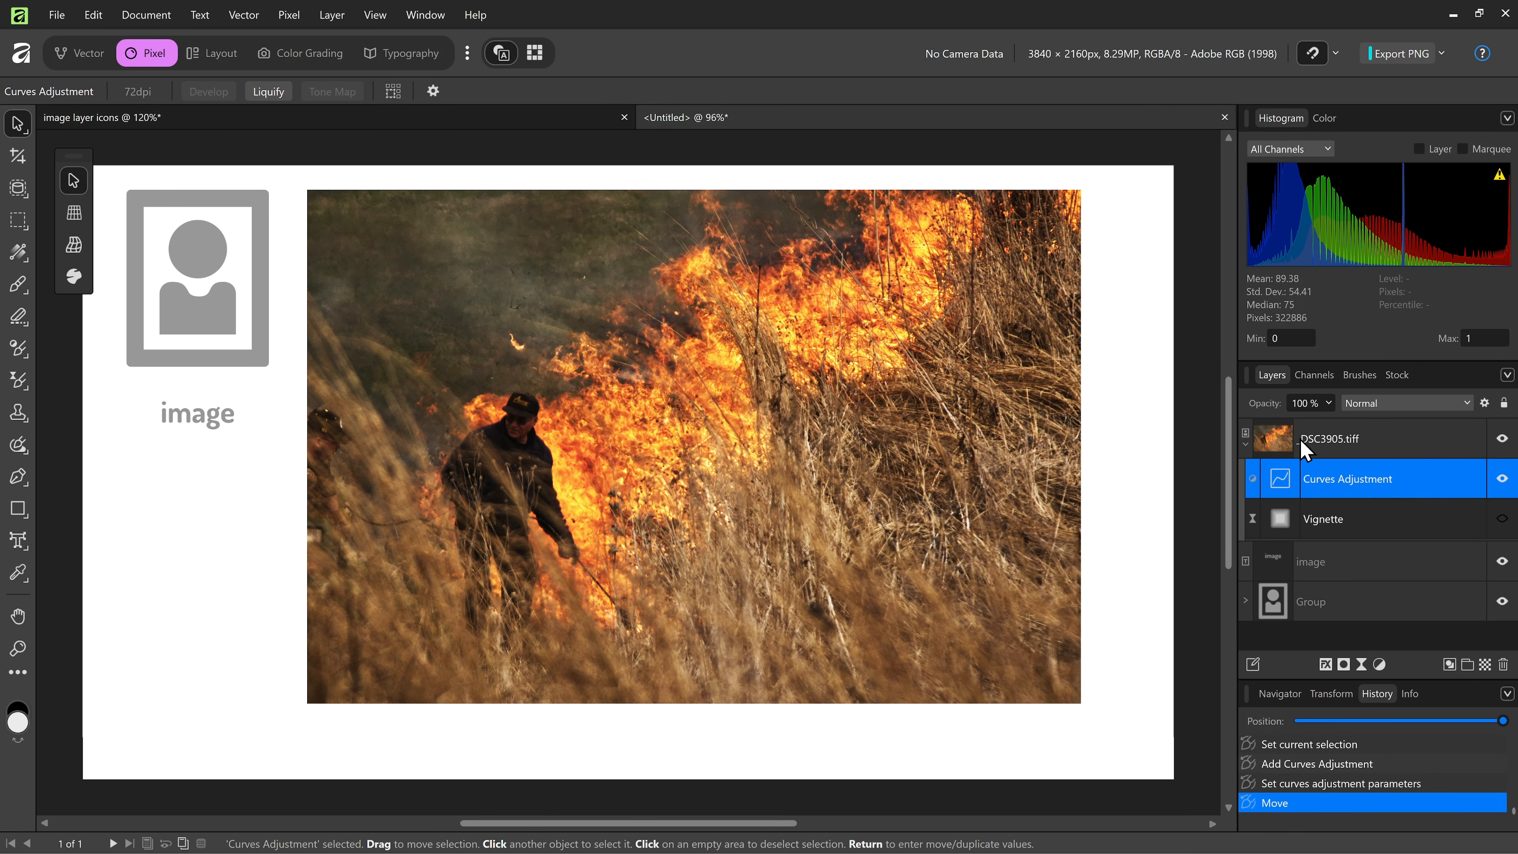
pyautogui.click(1247, 448)
pyautogui.click(1247, 447)
pyautogui.click(1502, 478)
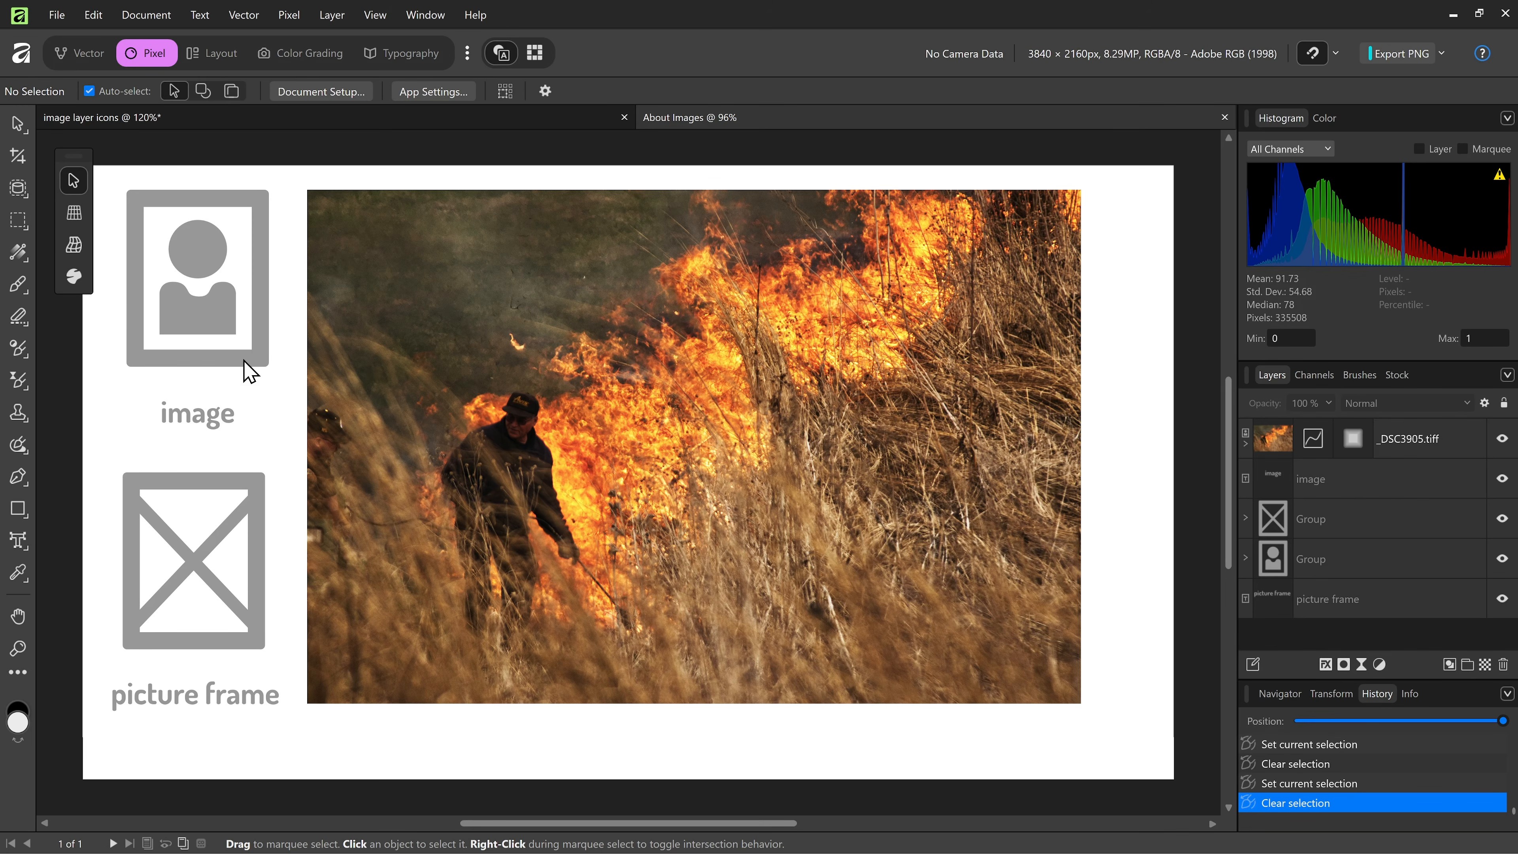
# Step: Try a canvas crop of about 2938 × 1768 px from the upper-right corner and discard it
pyautogui.click(19, 158)
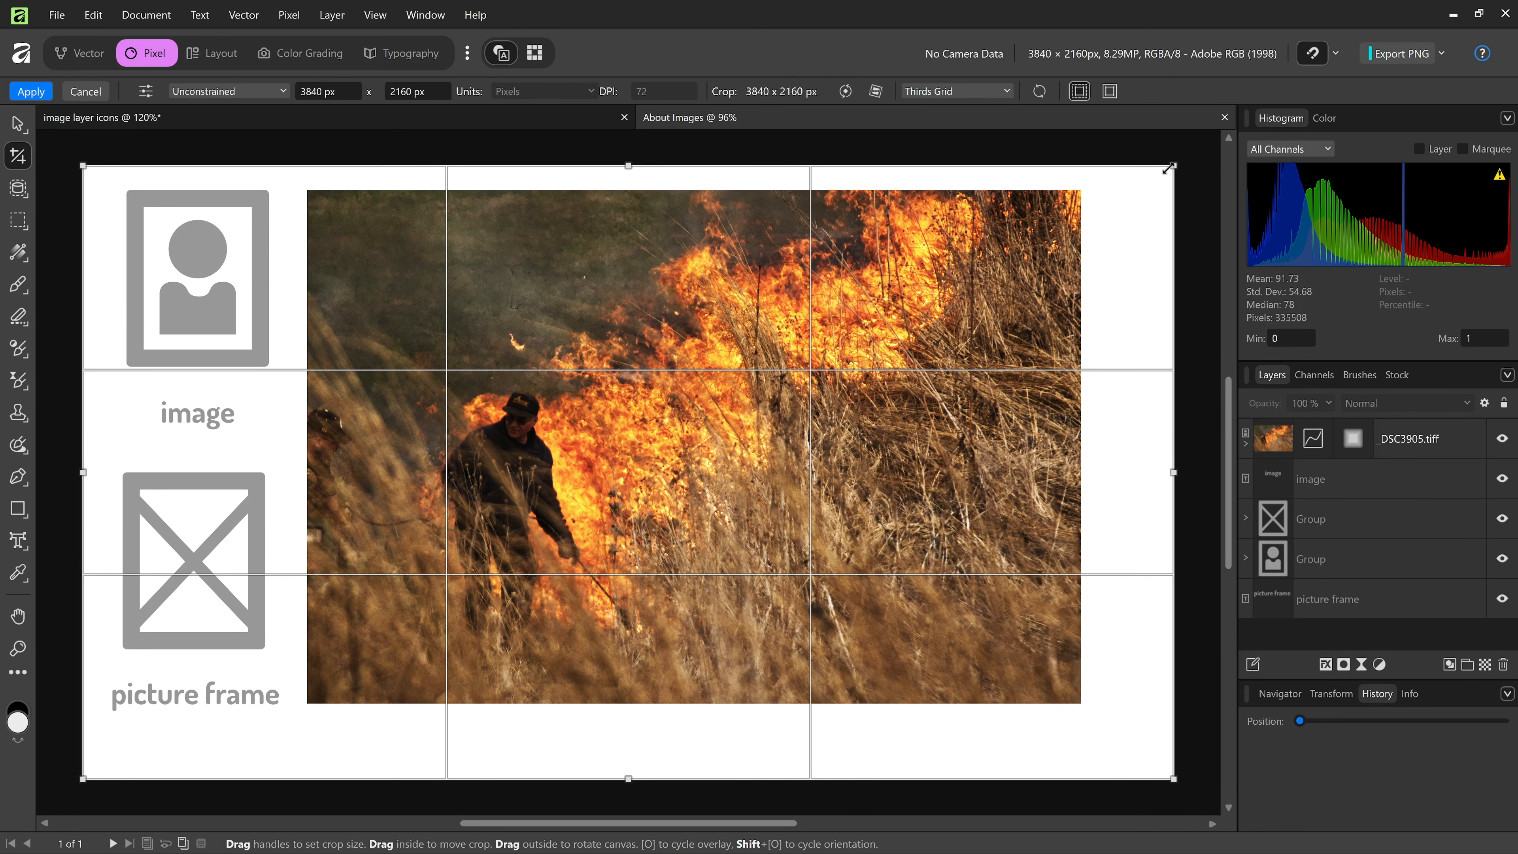
pyautogui.moveTo(1170, 165); pyautogui.dragTo(918, 277)
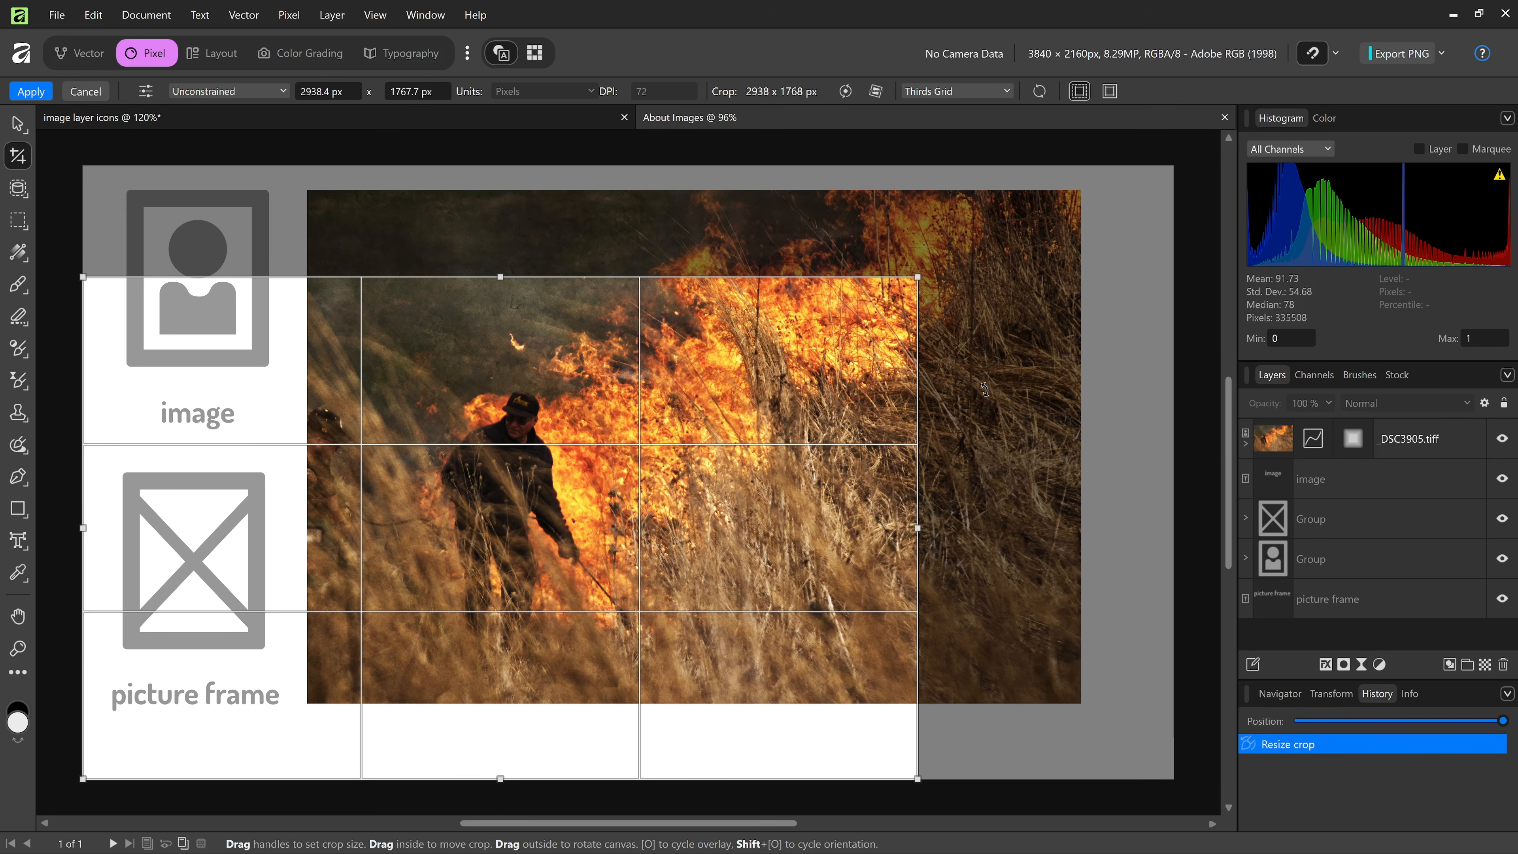
pyautogui.press('Escape')
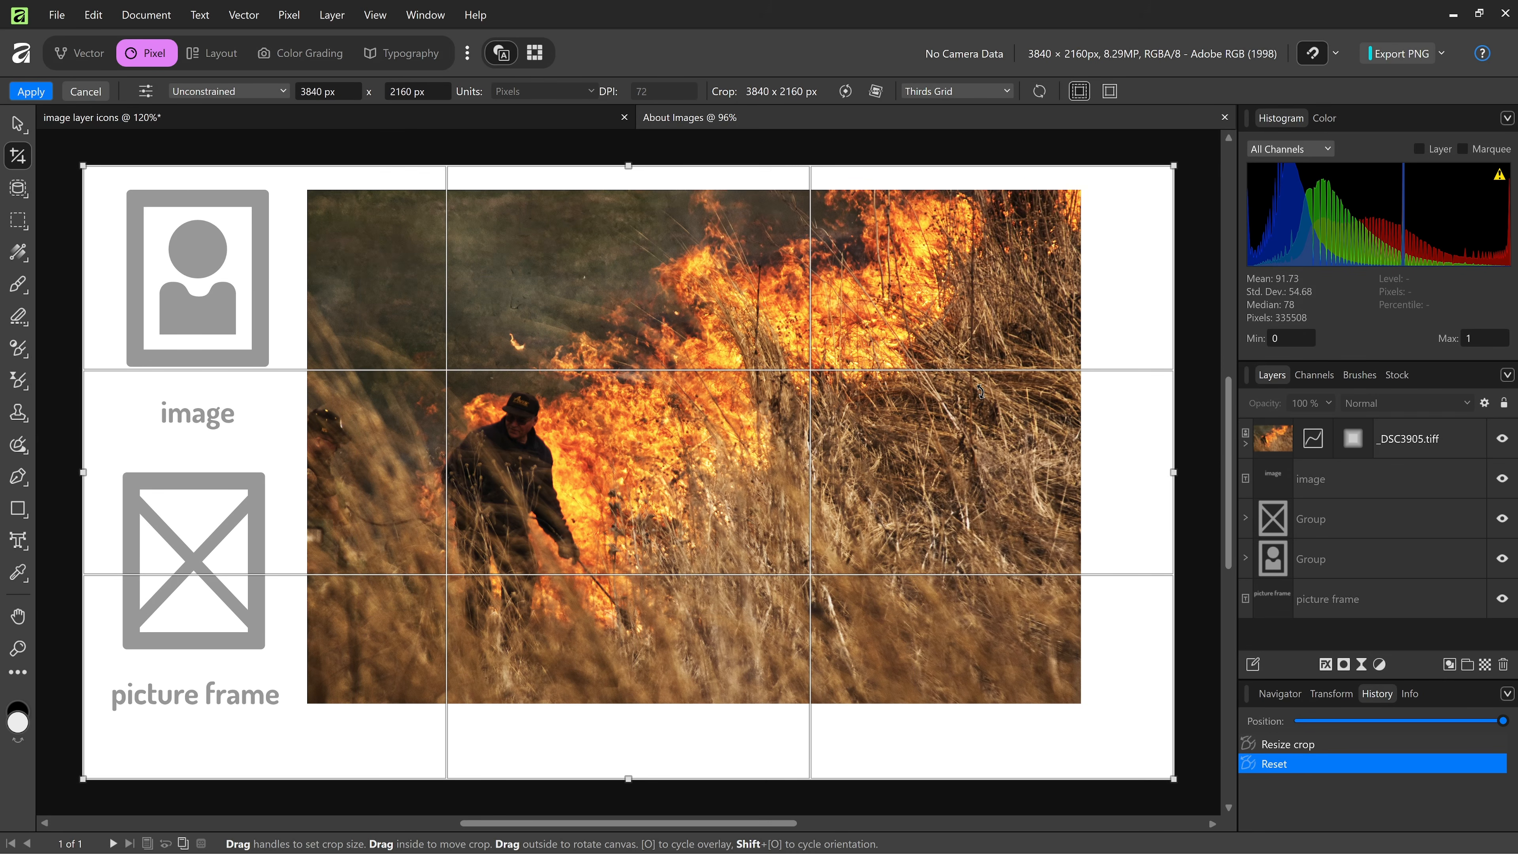
pyautogui.press('v')
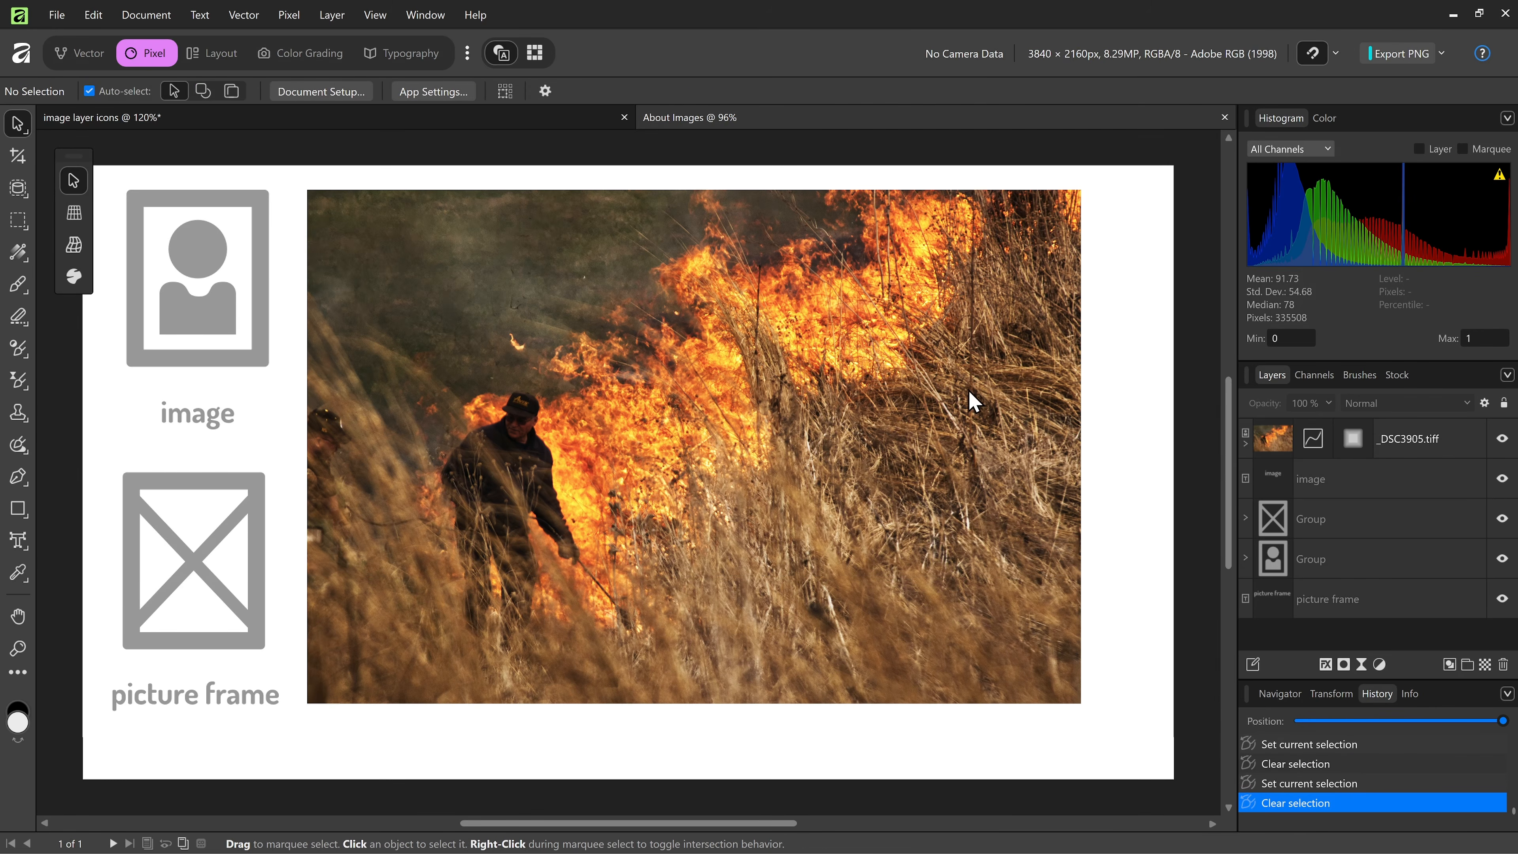
# Step: Convert the selected _DSC3905.tiff photo to a picture frame
pyautogui.click(732, 411)
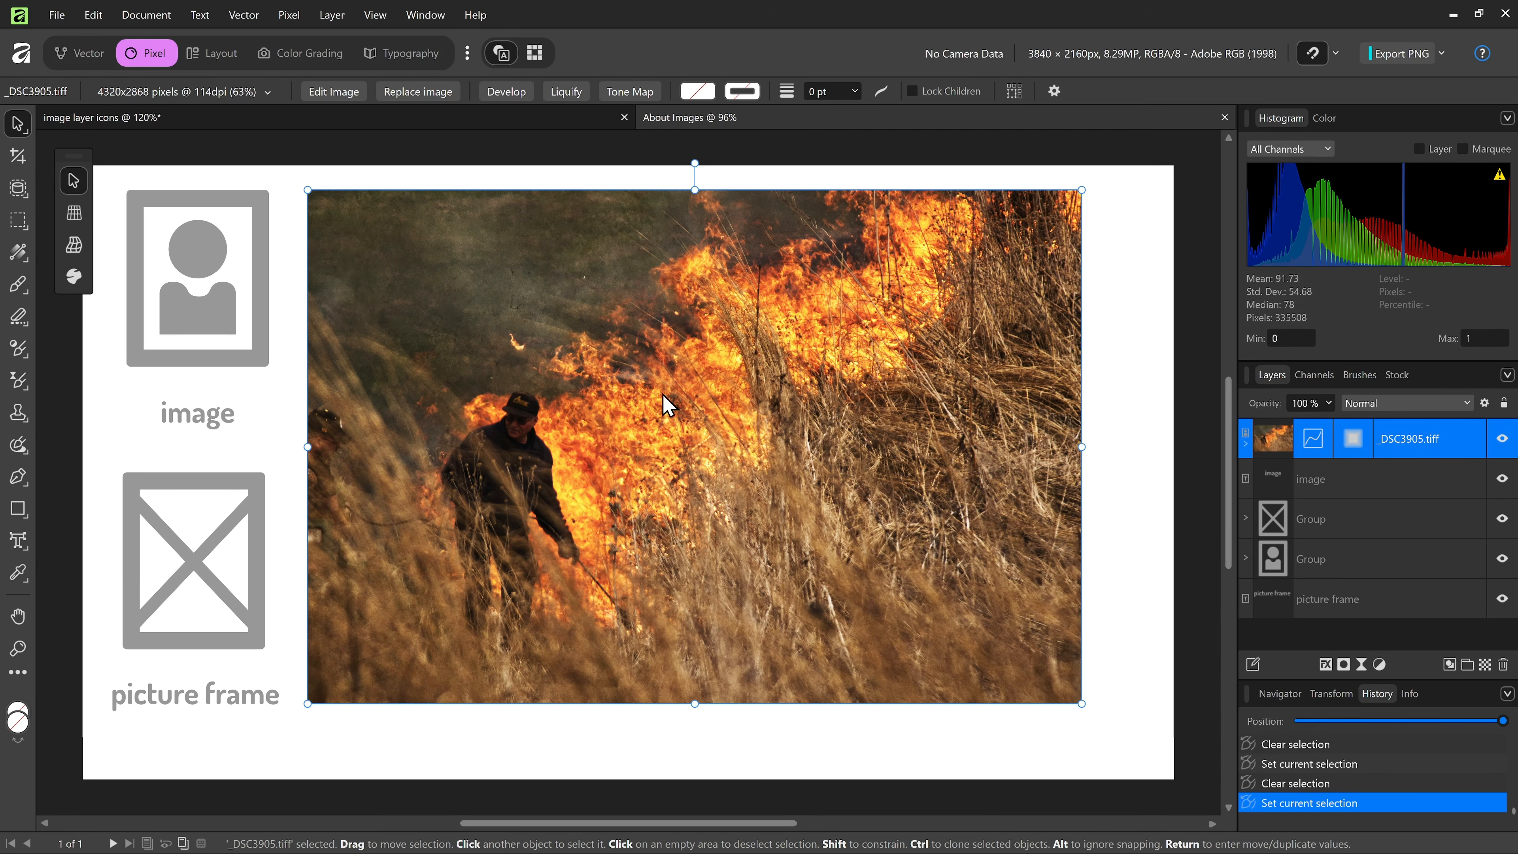
pyautogui.rightClick(593, 394)
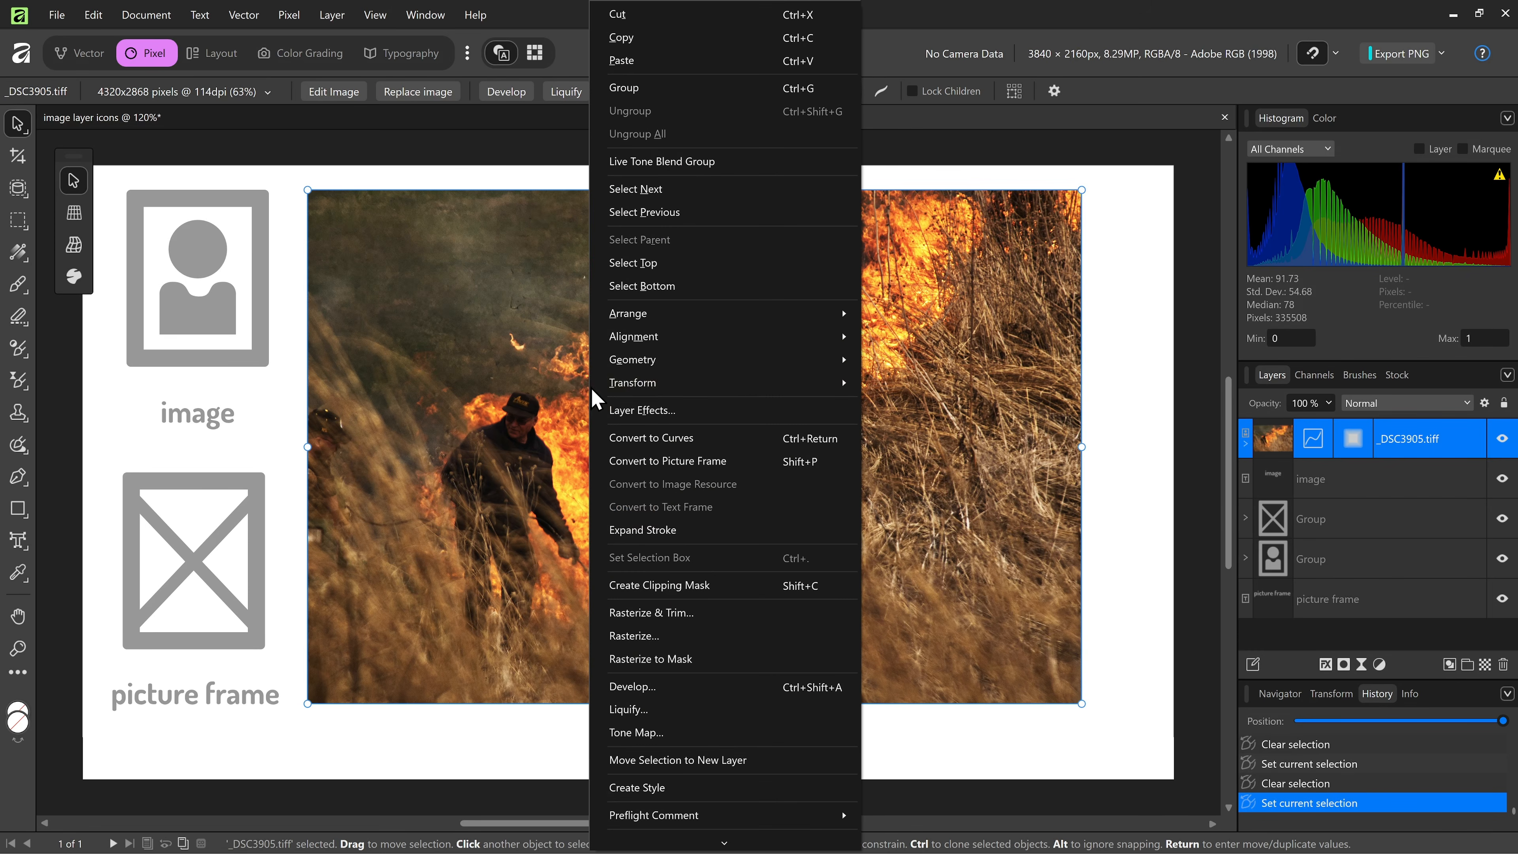
pyautogui.click(760, 475)
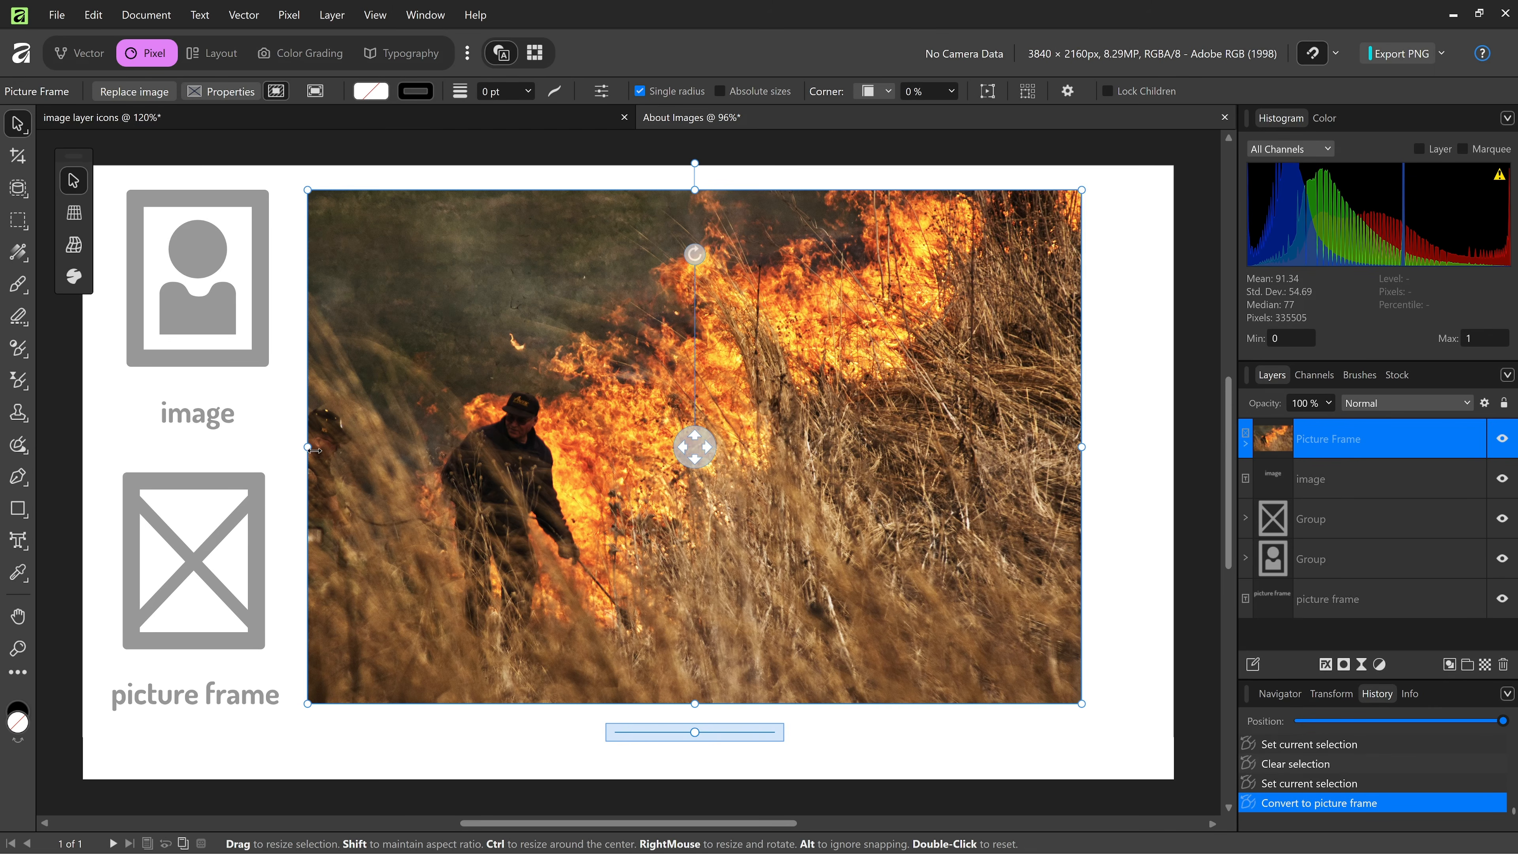
# Step: Shrink the picture frame from its left edge and upper-right corner, shifting the photo slightly left inside it
pyautogui.moveTo(309, 447); pyautogui.dragTo(416, 448)
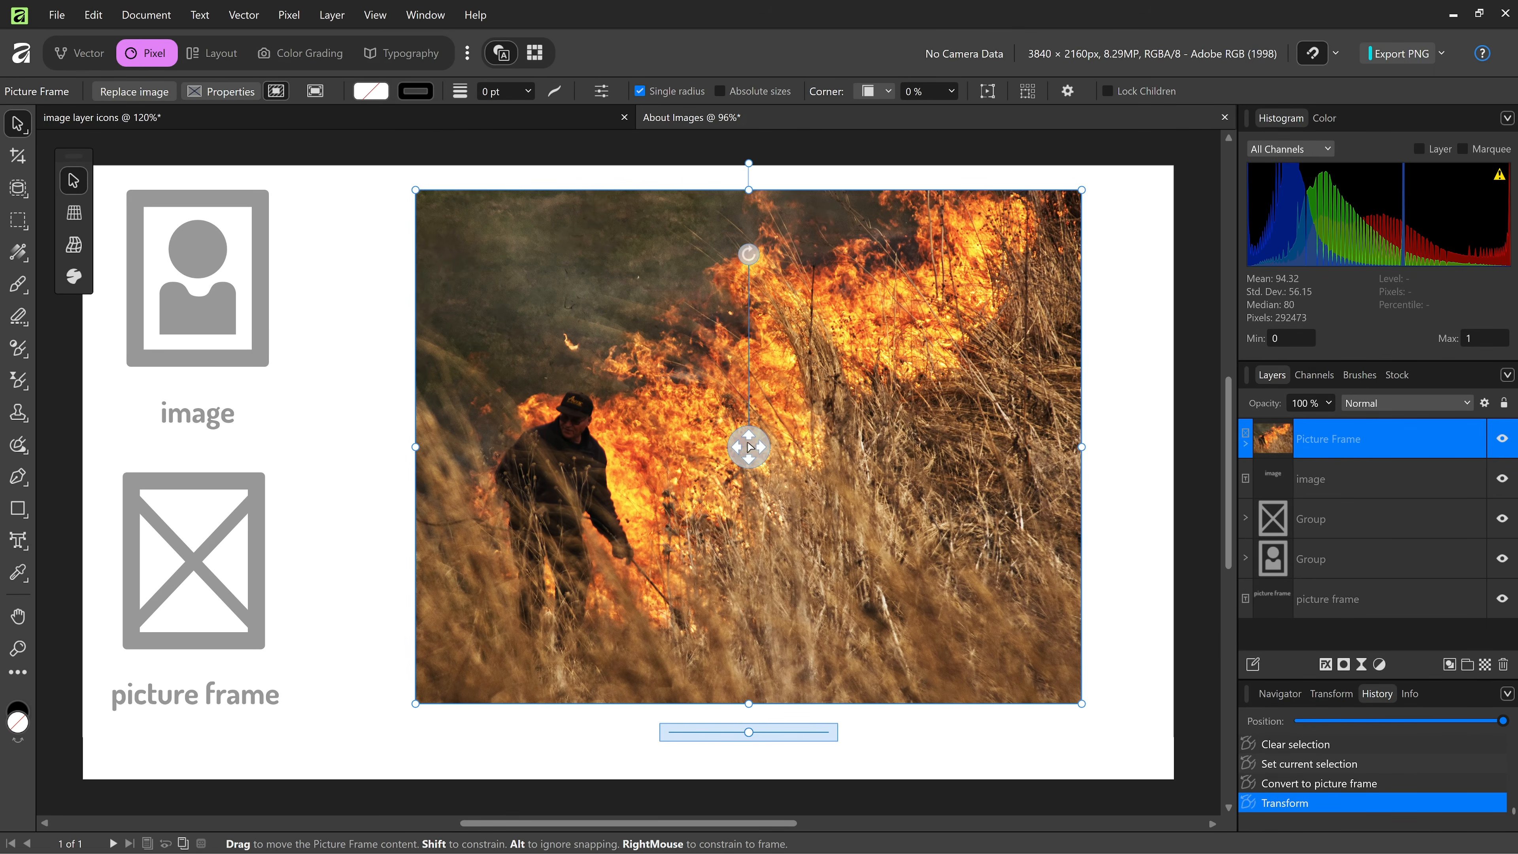
pyautogui.moveTo(753, 446); pyautogui.dragTo(734, 446)
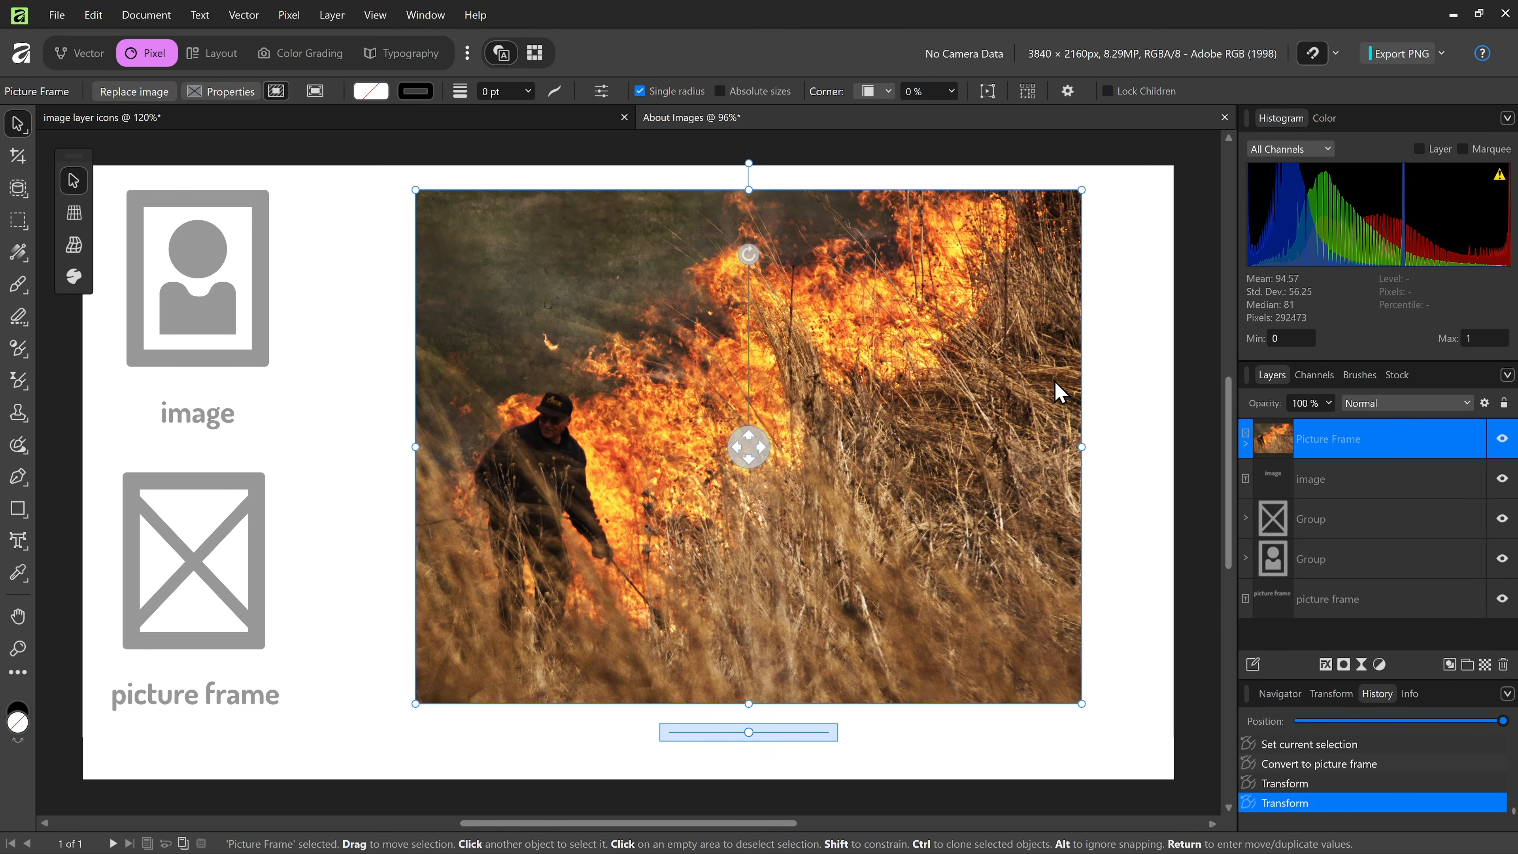
pyautogui.moveTo(1081, 189); pyautogui.dragTo(1014, 278)
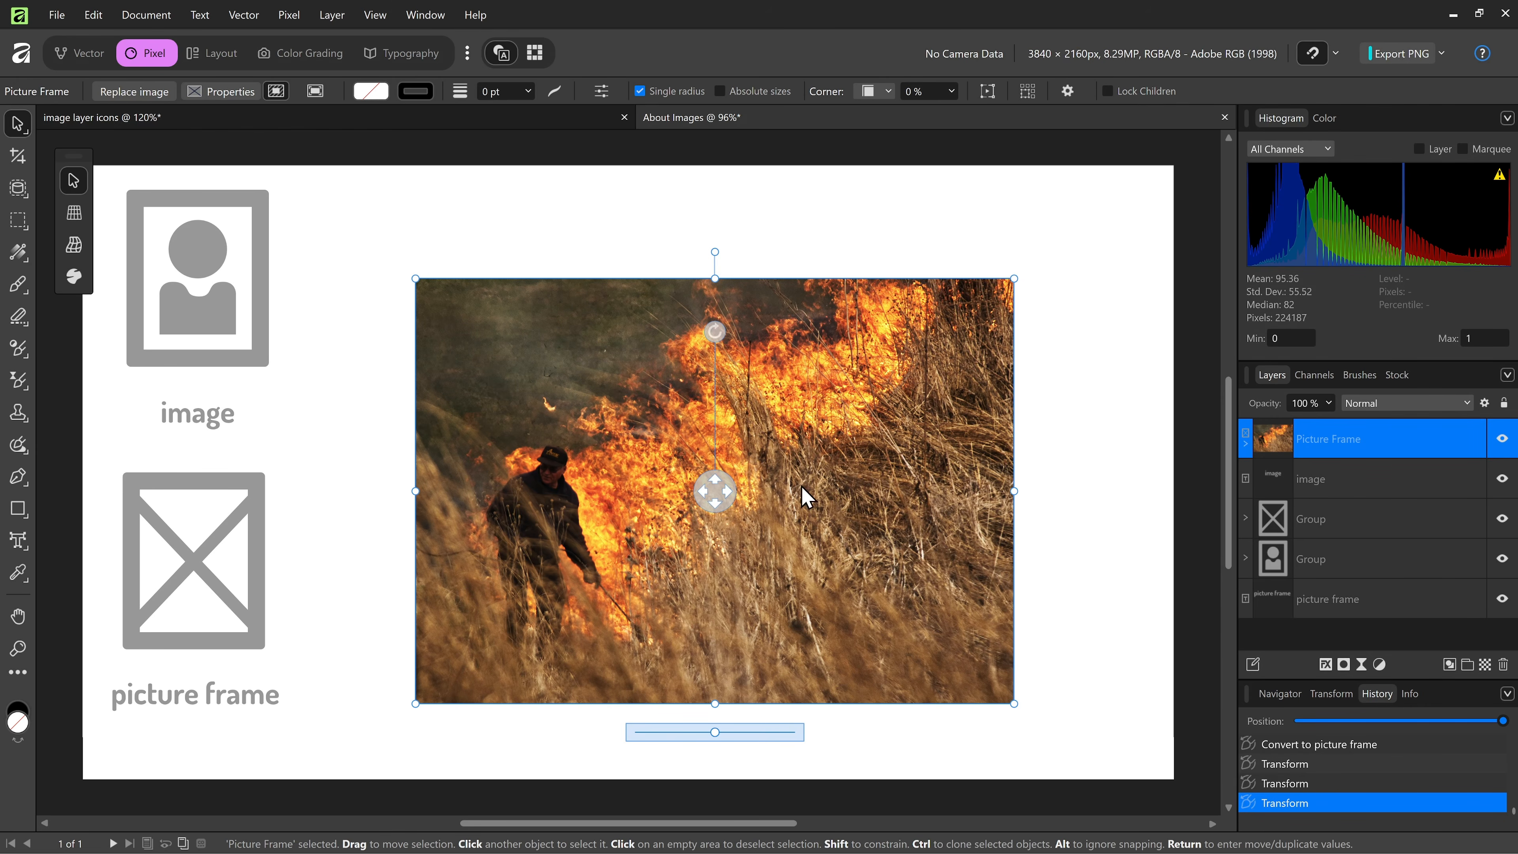
# Step: Enlarge the photo within the picture frame, move it up and to the right, and deselect the frame
pyautogui.moveTo(715, 732); pyautogui.dragTo(746, 735)
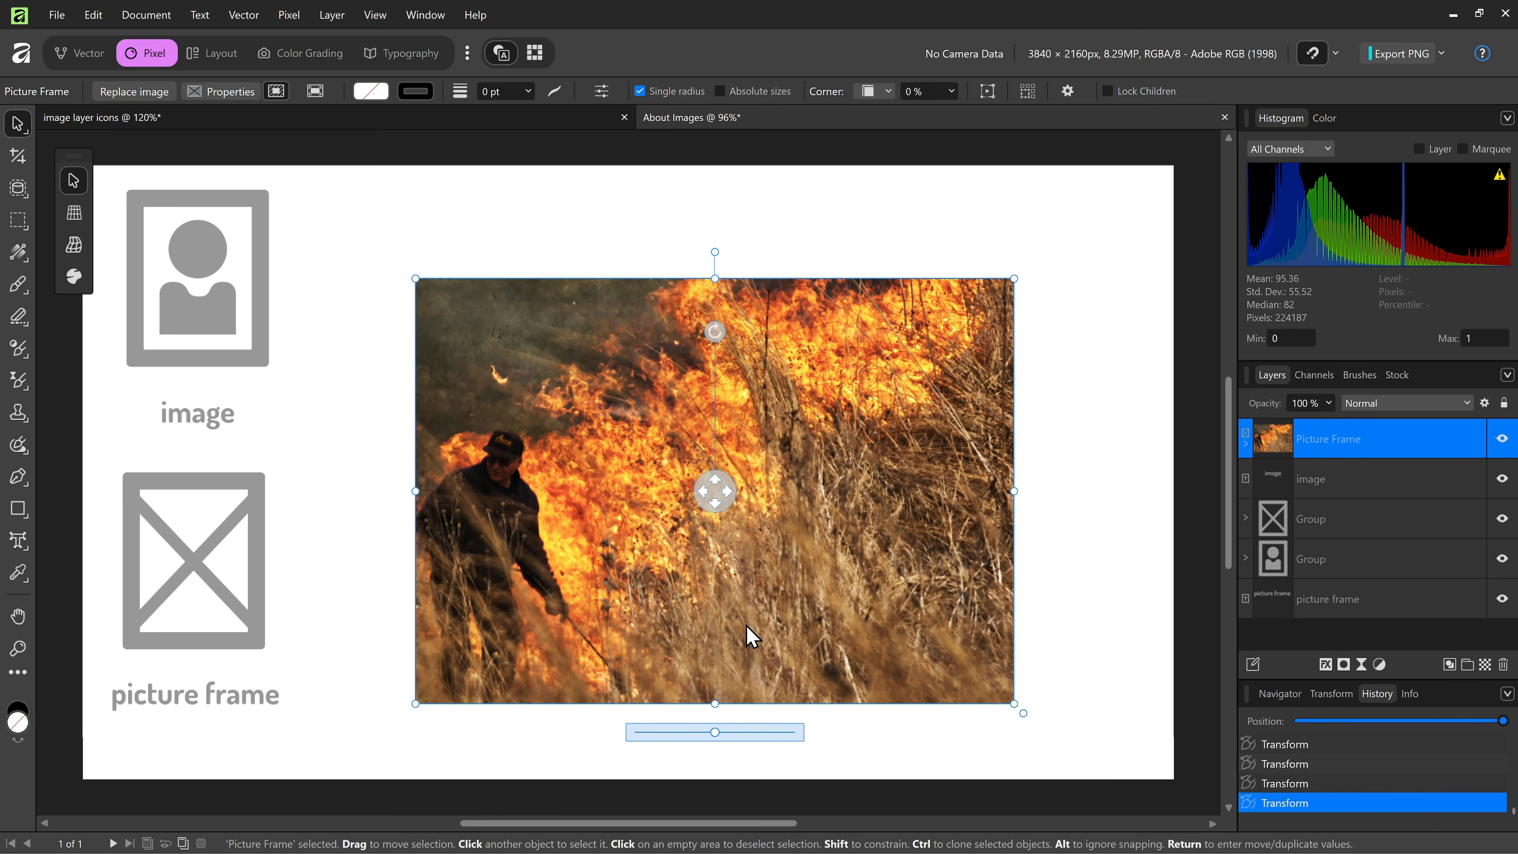
pyautogui.moveTo(707, 493); pyautogui.dragTo(750, 441)
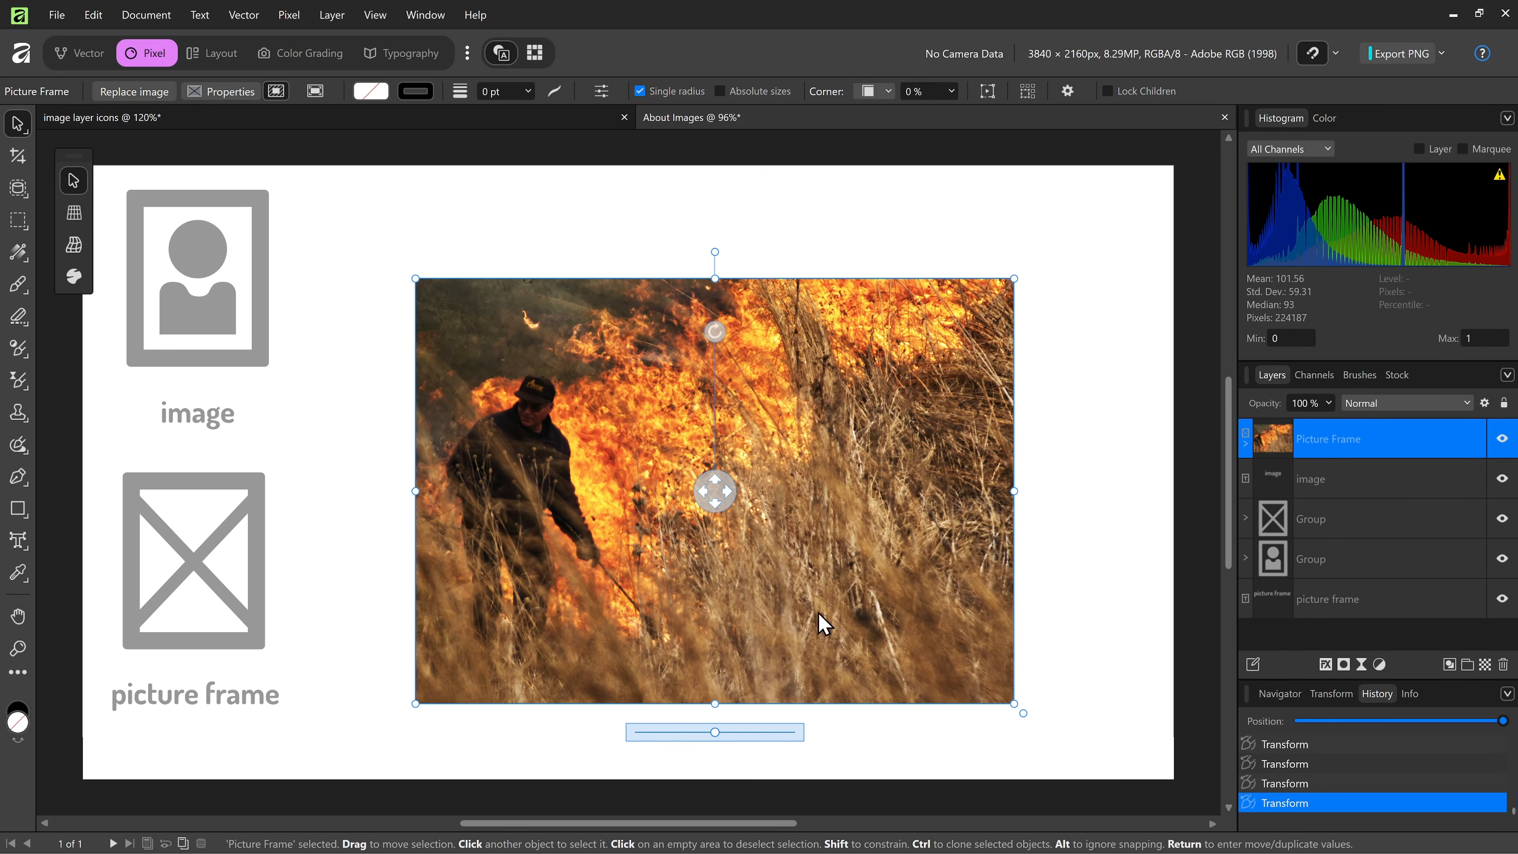
pyautogui.click(1126, 616)
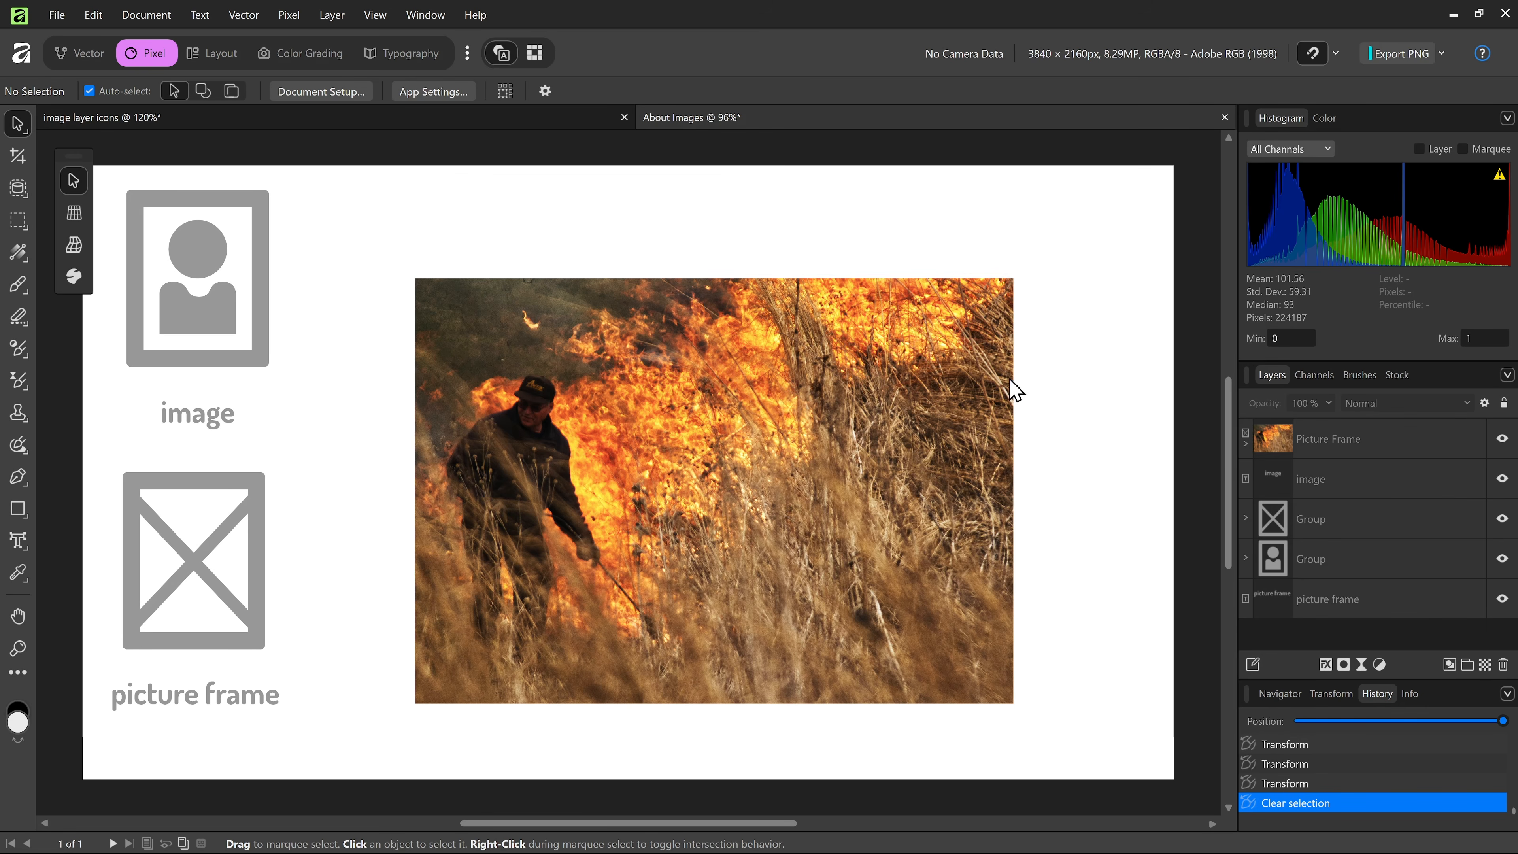
# Step: Enlarge only the picture frame from its upper-right corner to reveal more of the photo, and undo the resize
pyautogui.click(979, 314)
pyautogui.moveTo(1013, 277); pyautogui.dragTo(1070, 231)
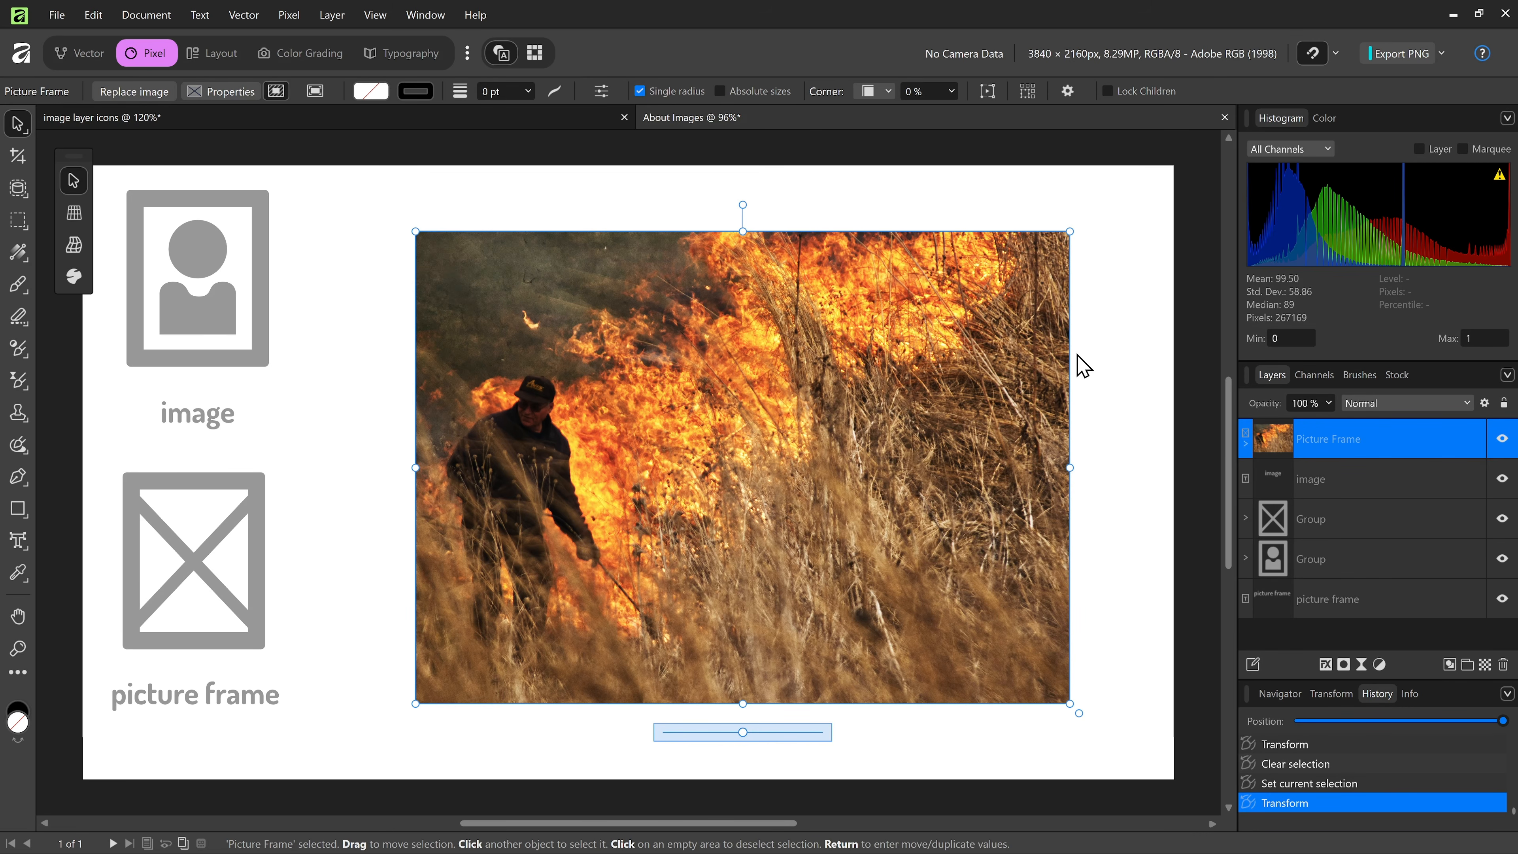
pyautogui.hotkey('ctrl', 'z')
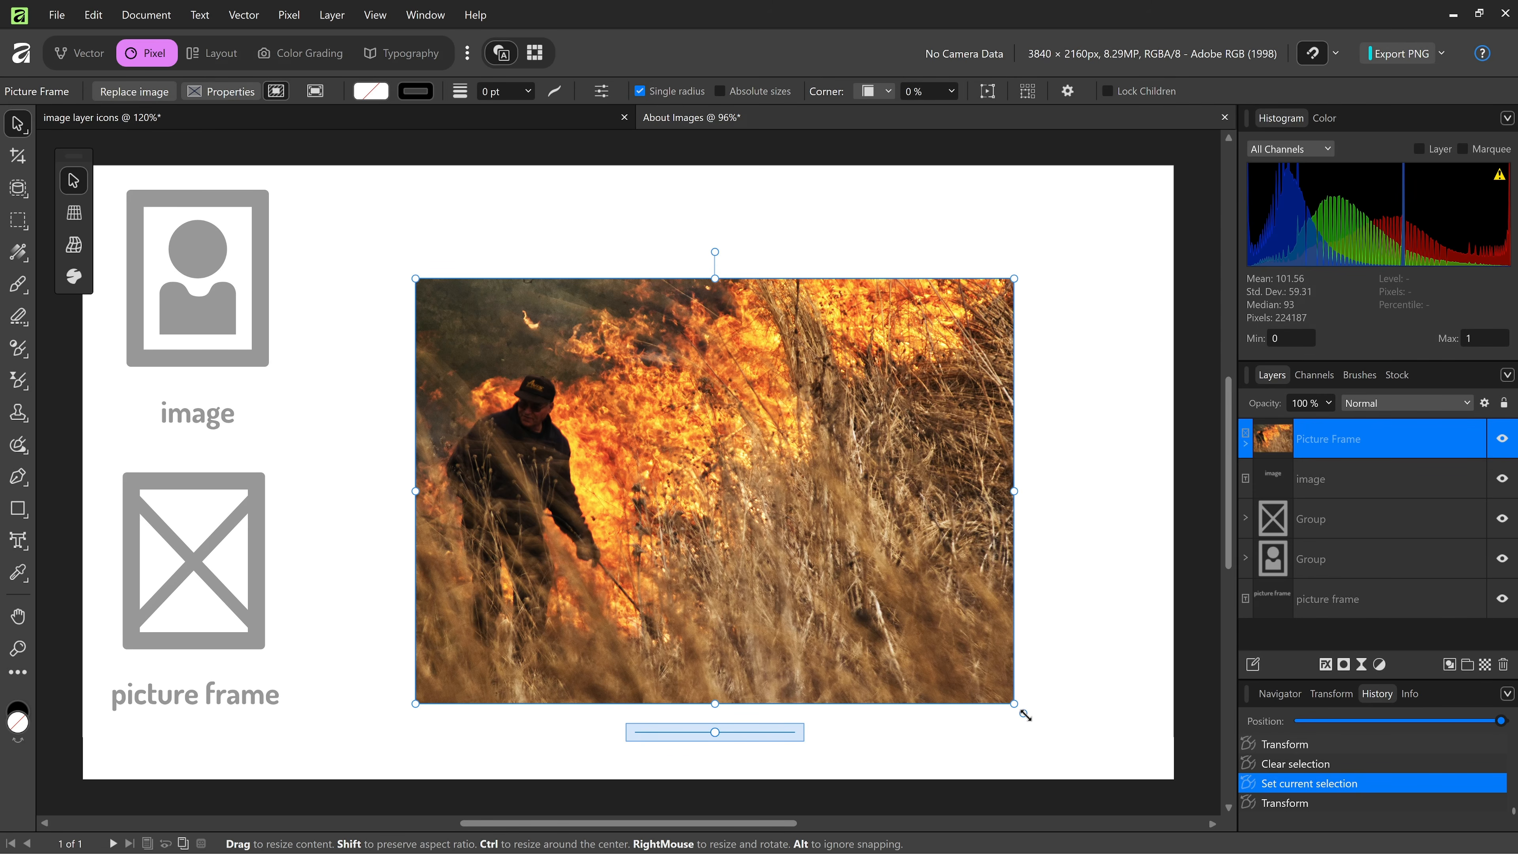
# Step: Scale the picture frame together with its photo using the outer lower-right handle
pyautogui.moveTo(1025, 715); pyautogui.dragTo(1145, 788)
pyautogui.moveTo(1017, 692); pyautogui.dragTo(949, 595)
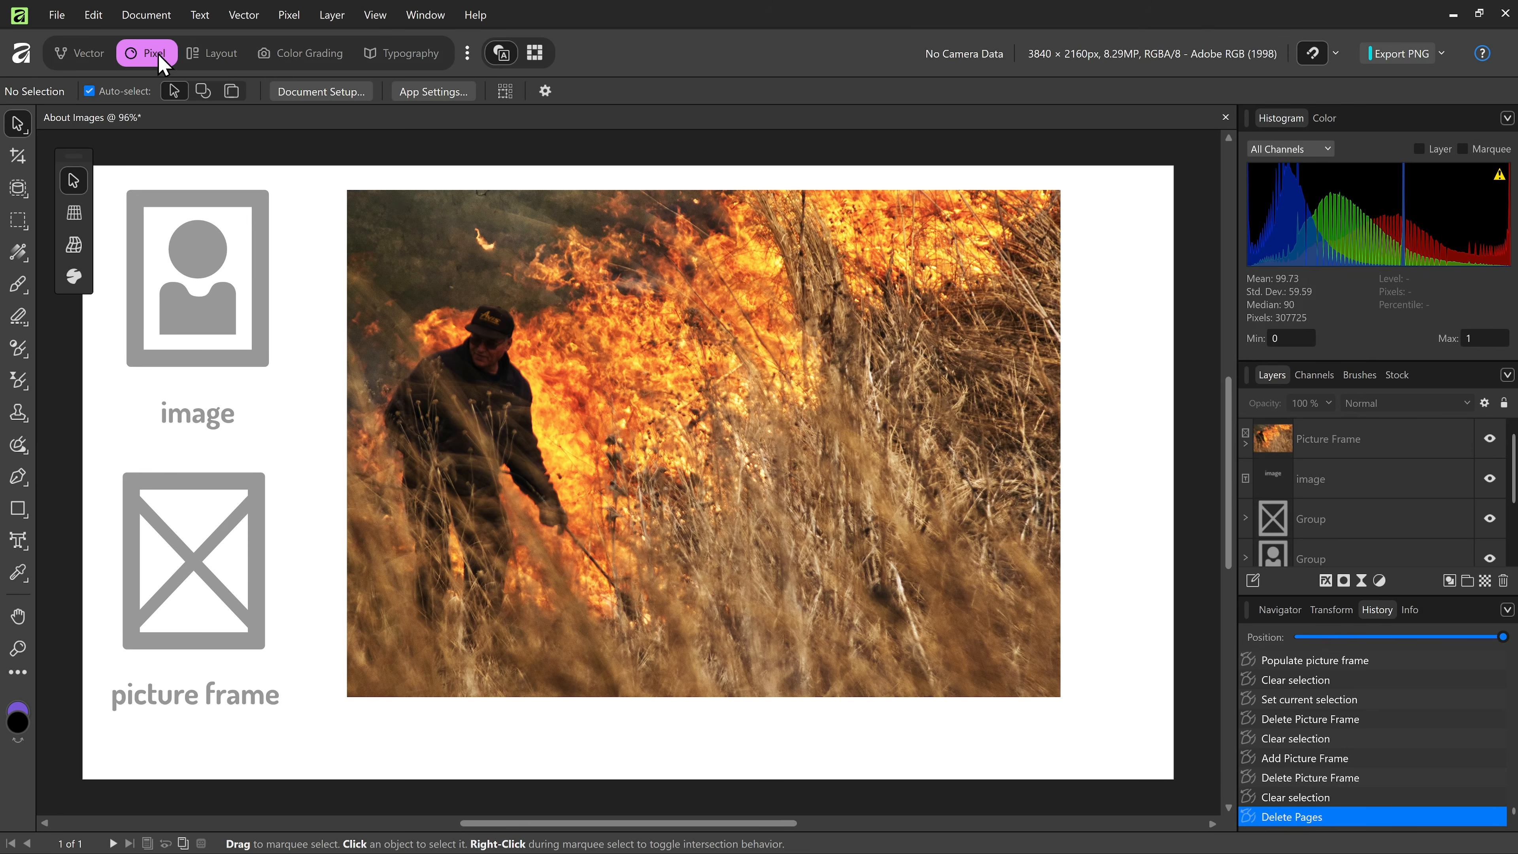
# Step: Switch to the Layout studio and draw an elliptical picture frame as a circle overlapping the lower part of the photo
pyautogui.click(199, 54)
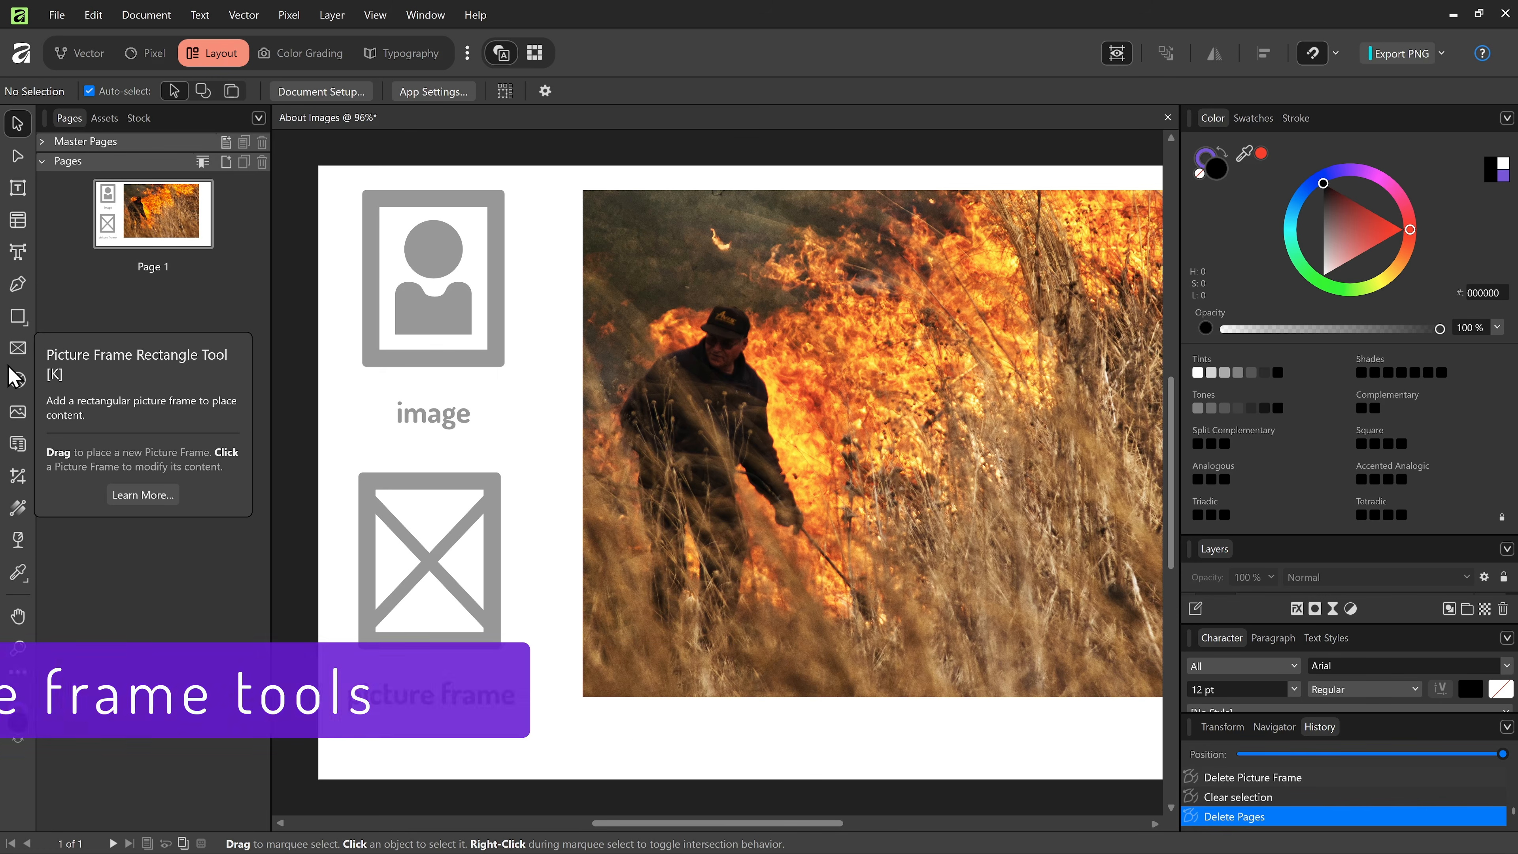
pyautogui.click(17, 381)
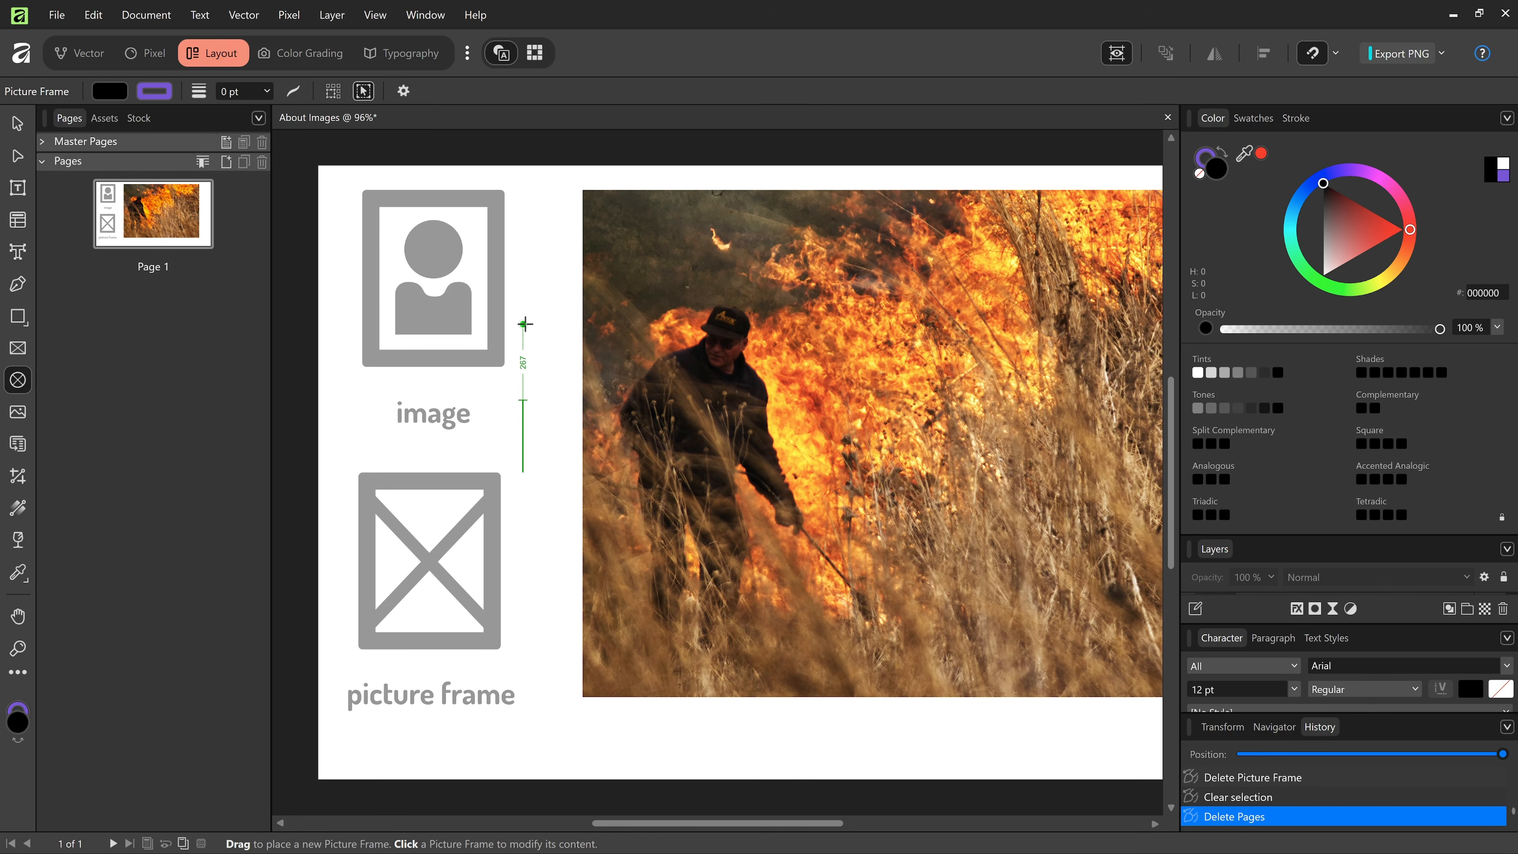
pyautogui.moveTo(524, 324); pyautogui.dragTo(950, 753)
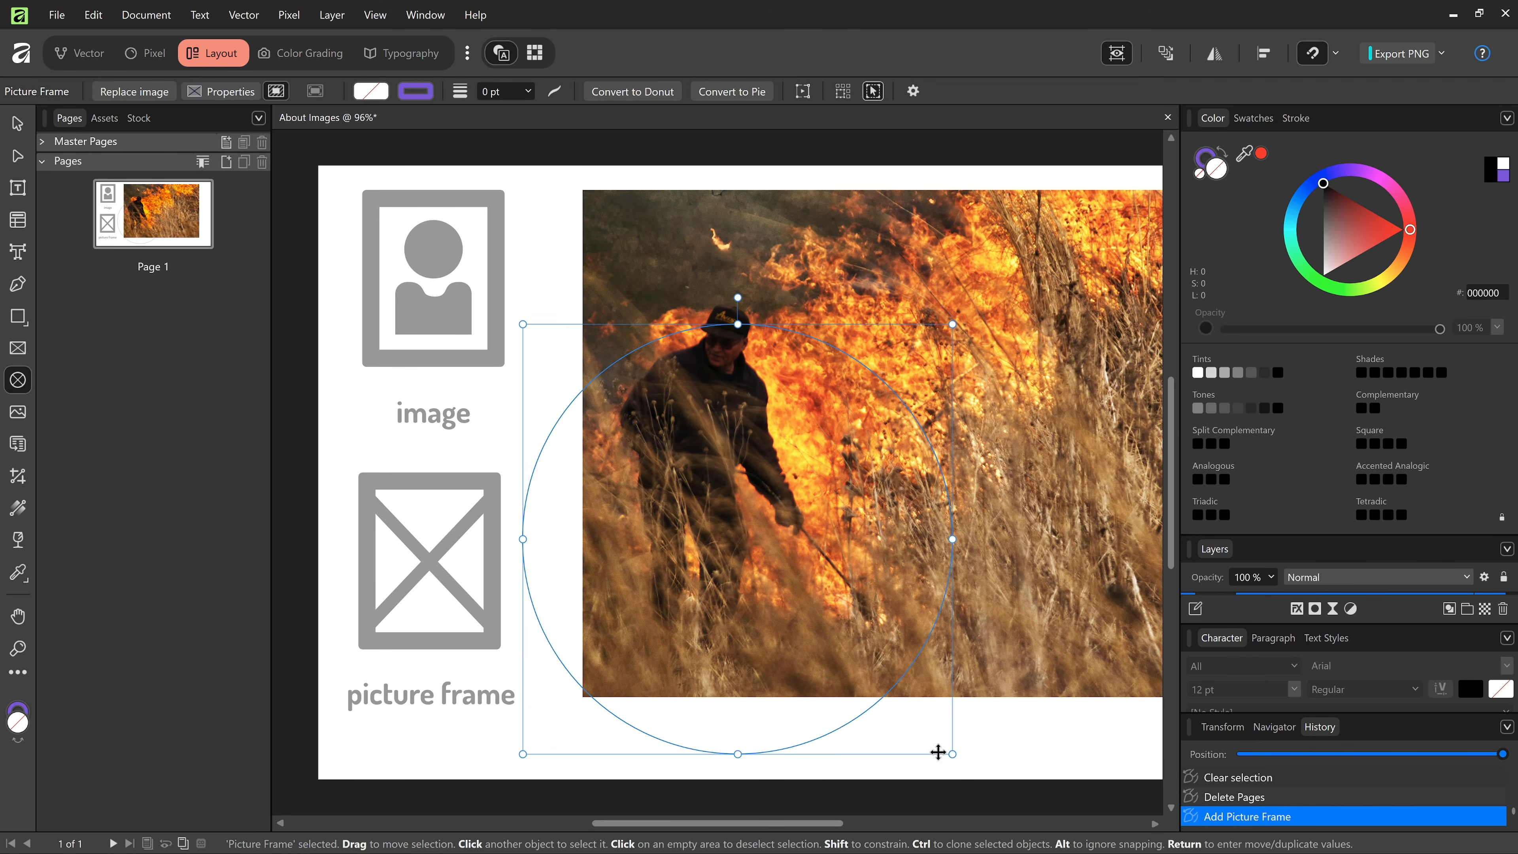
pyautogui.click(1016, 704)
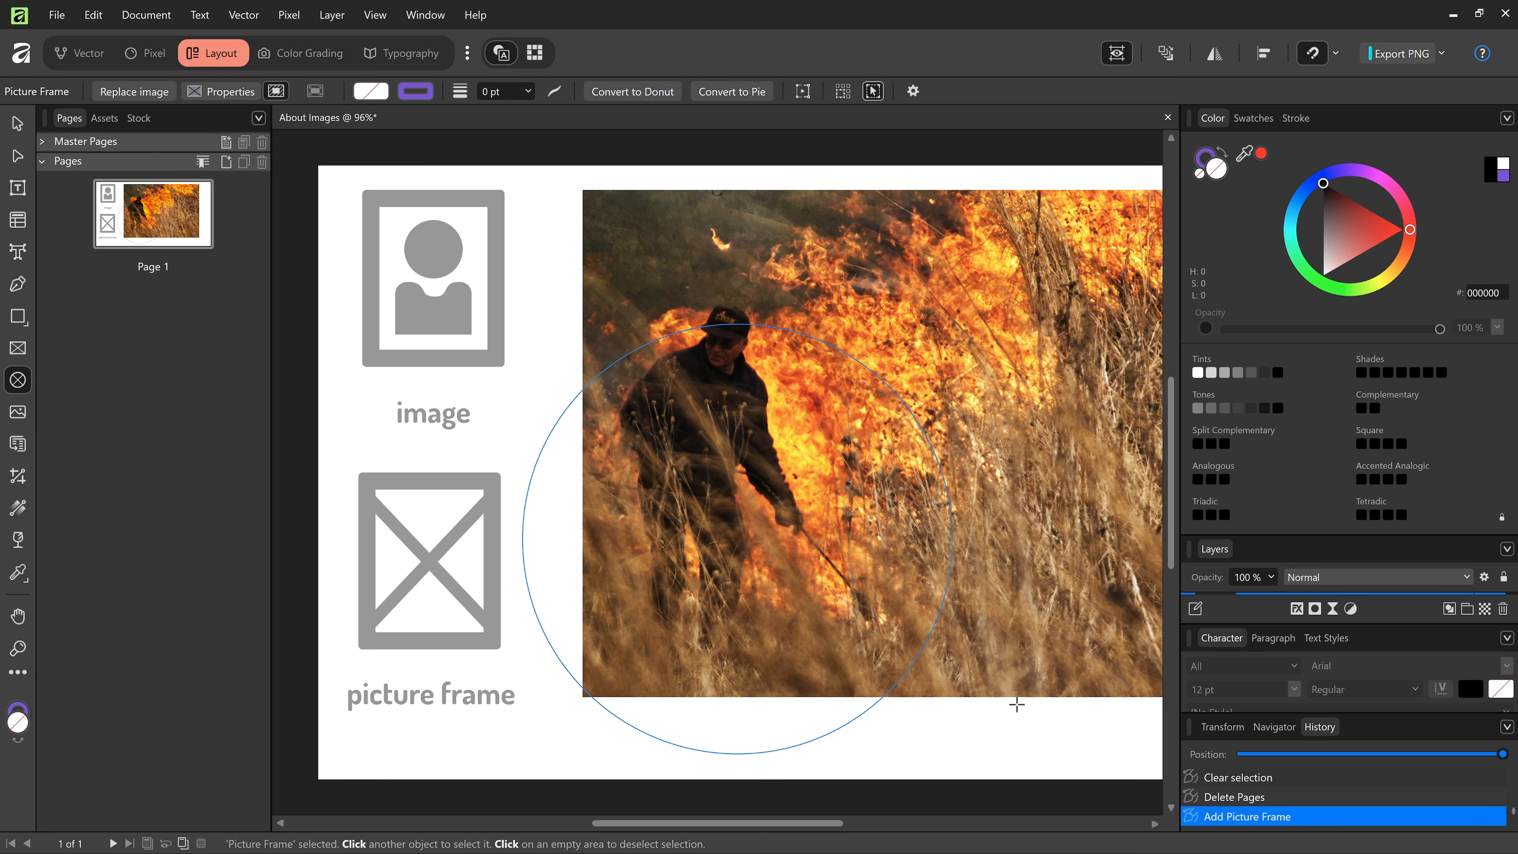
# Step: Fill the circular picture frame with _DSC3905.tiff from the Sample Images folder
pyautogui.hotkey('ctrl', 'o')
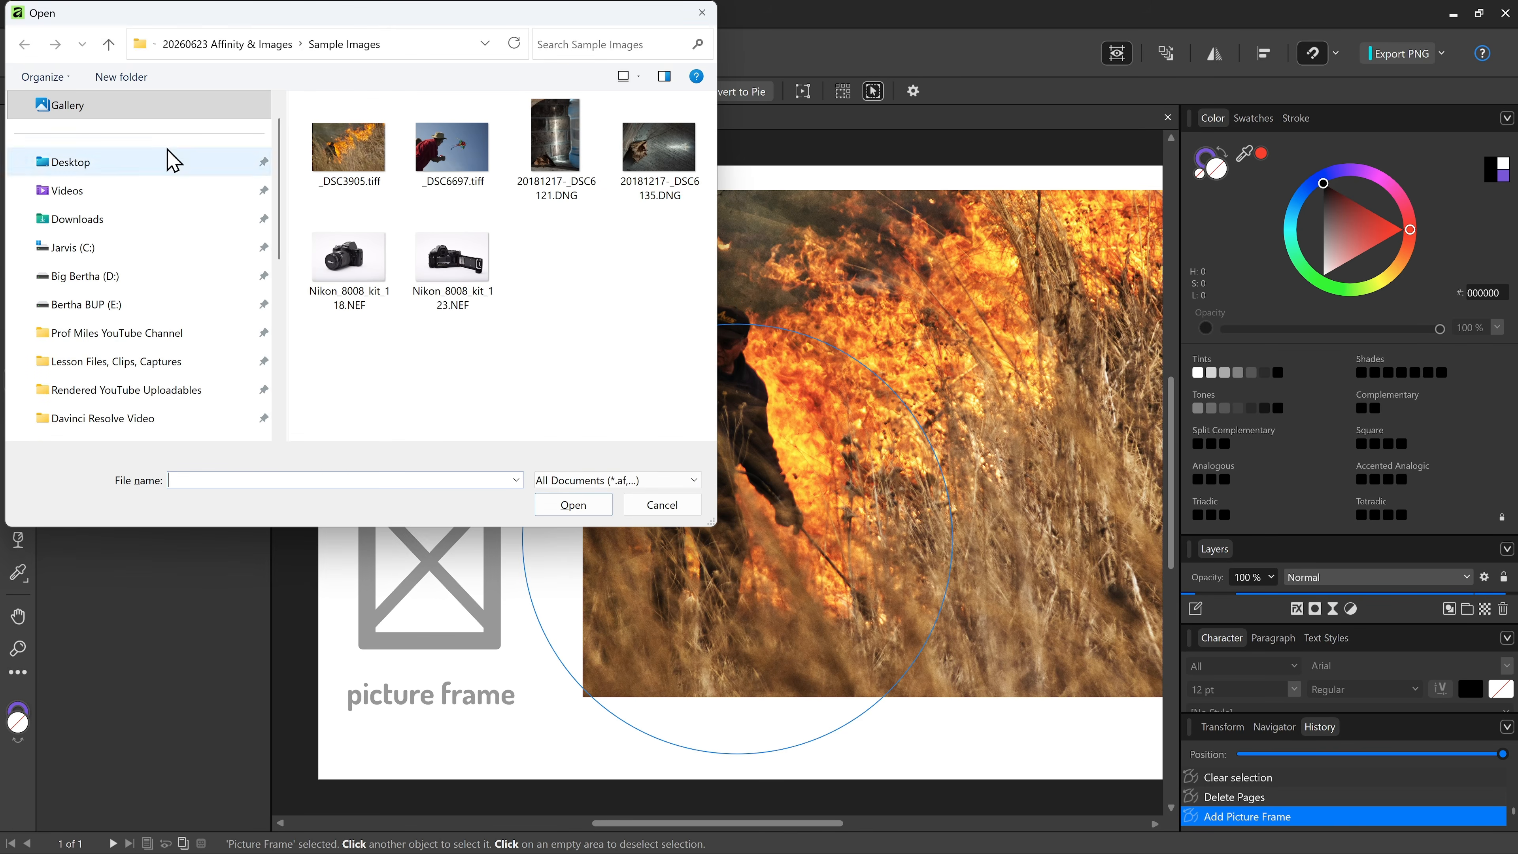
pyautogui.click(336, 151)
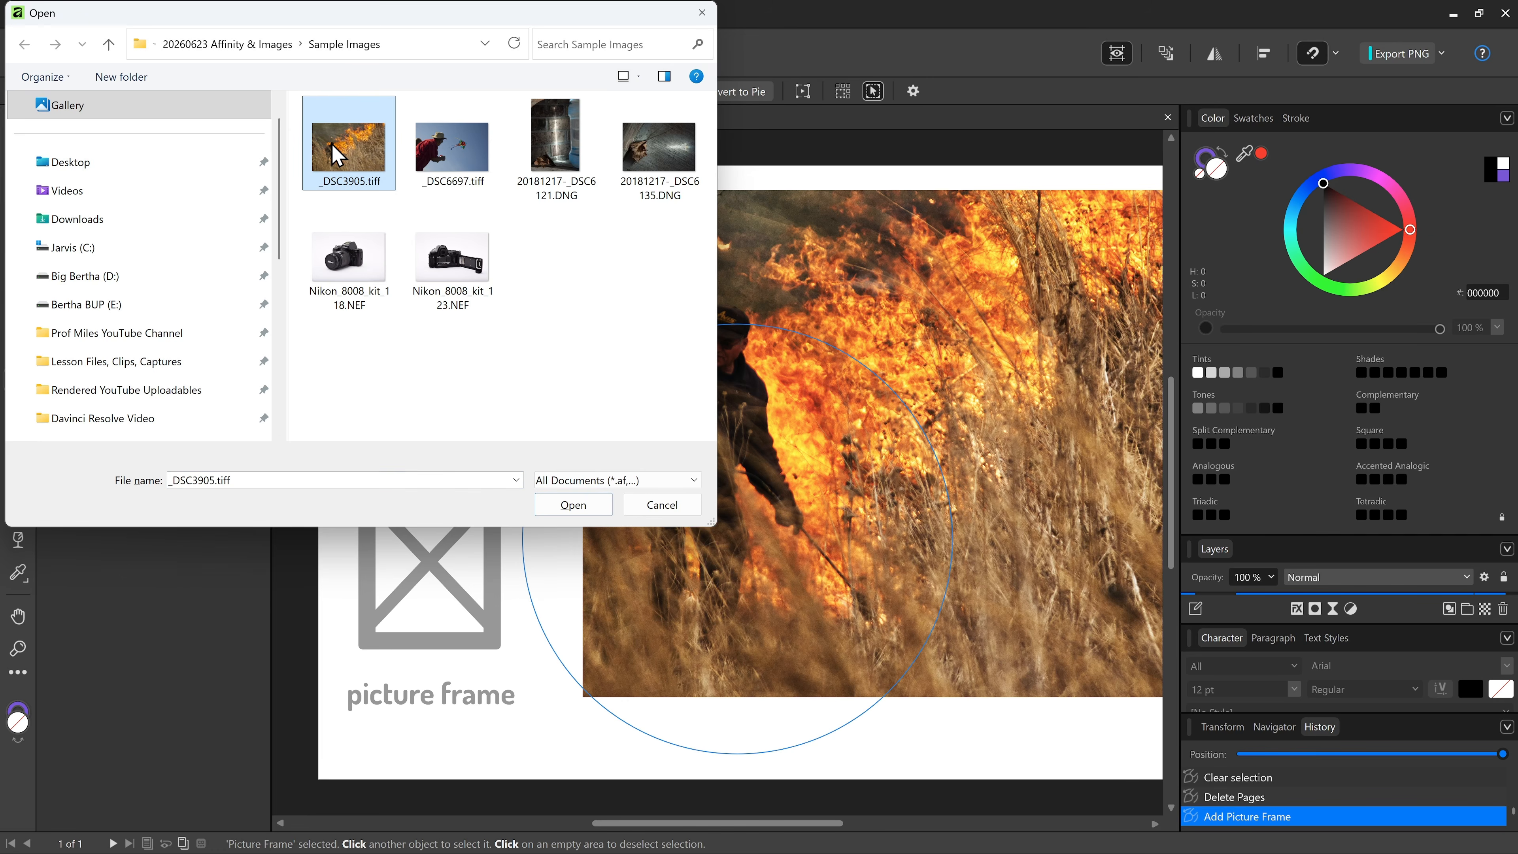
pyautogui.doubleClick(336, 152)
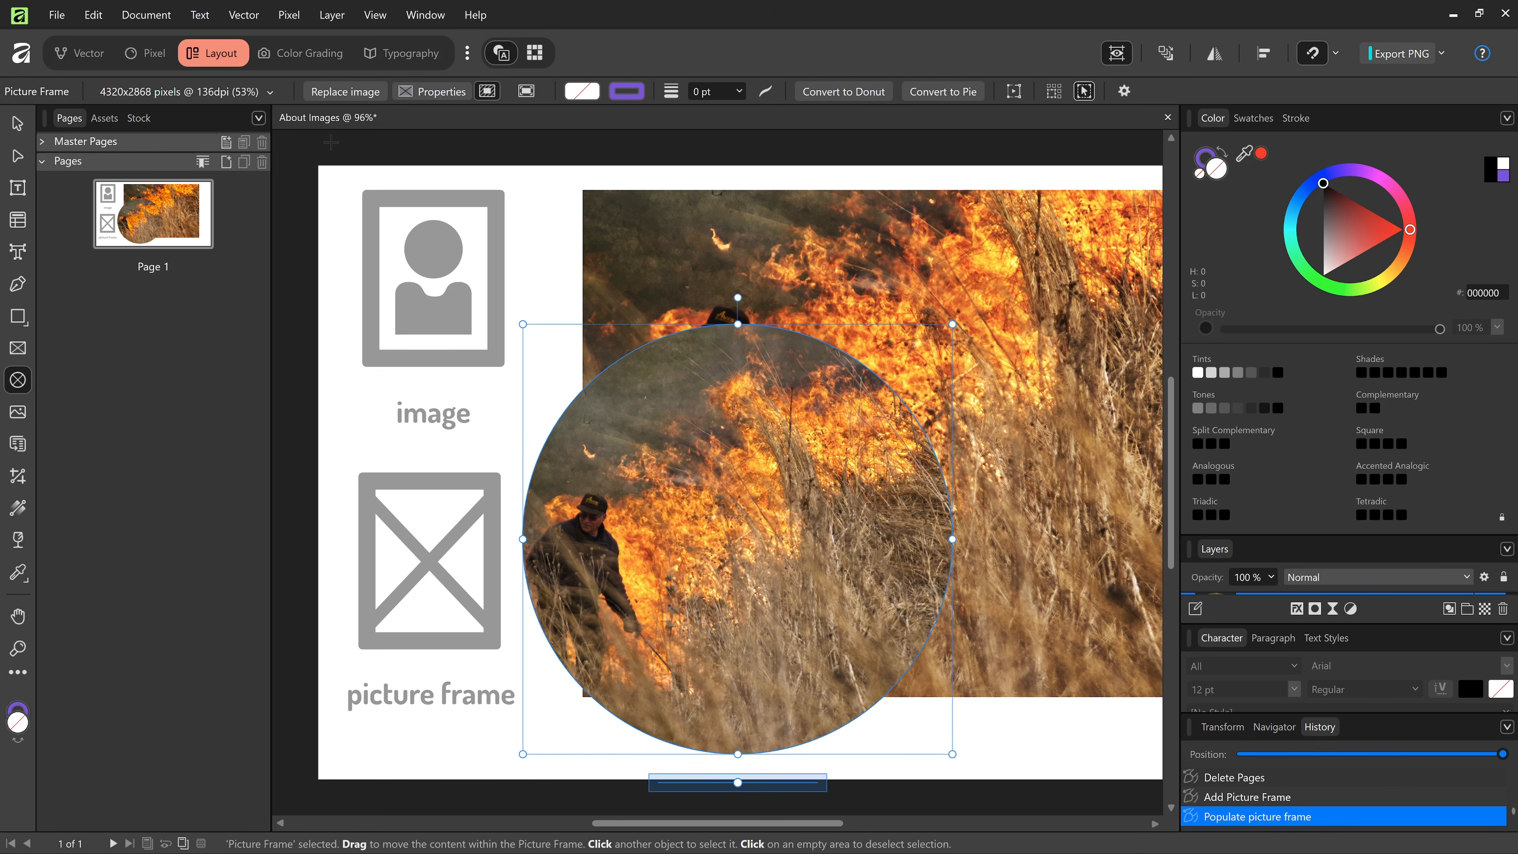
# Step: Delete the circular picture frame and return to the Pixel studio
pyautogui.press('Delete')
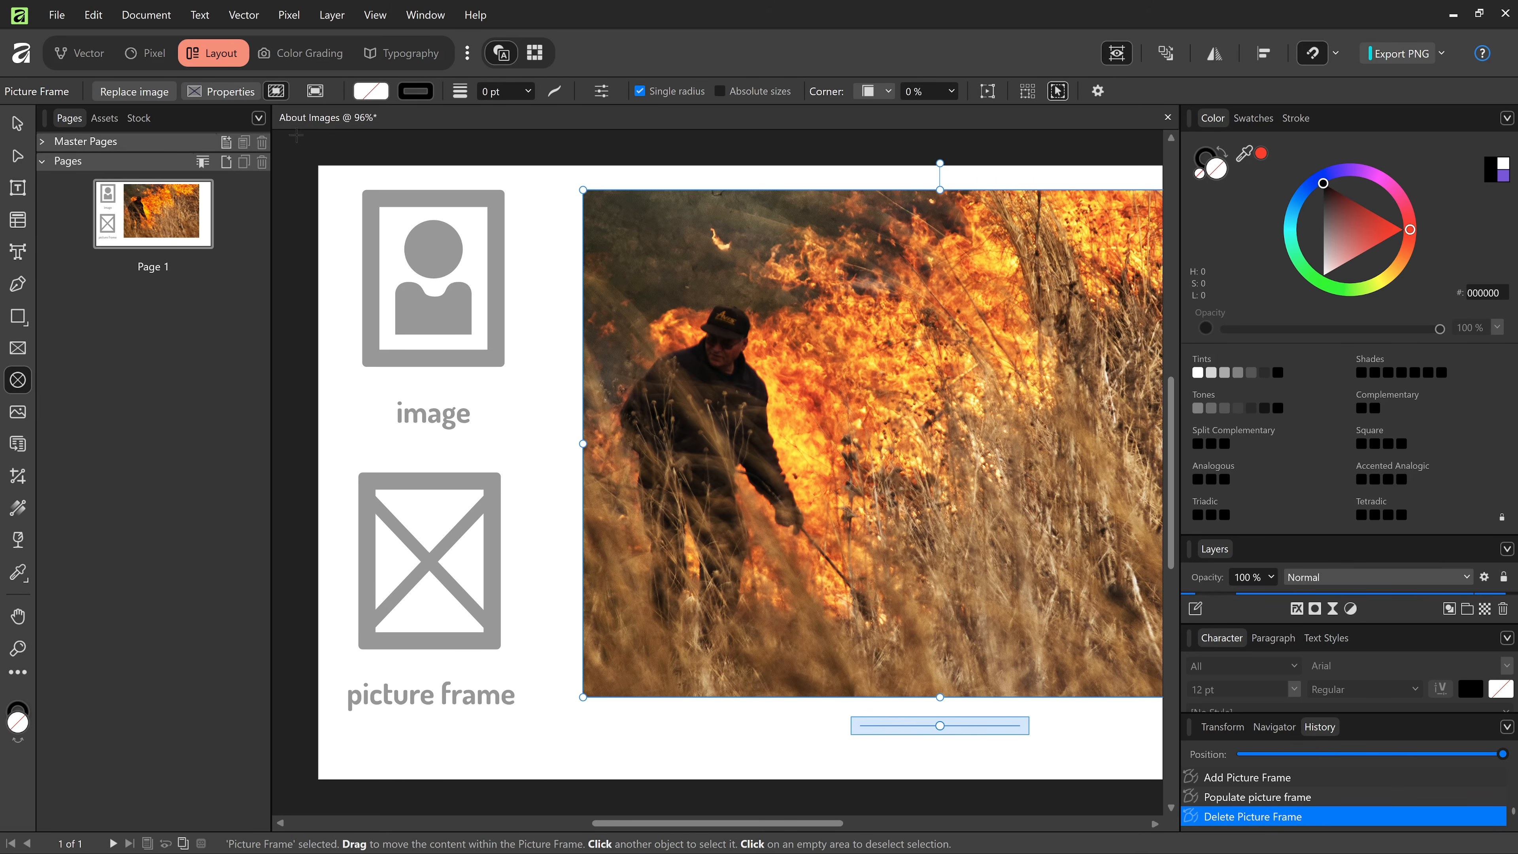
pyautogui.click(146, 52)
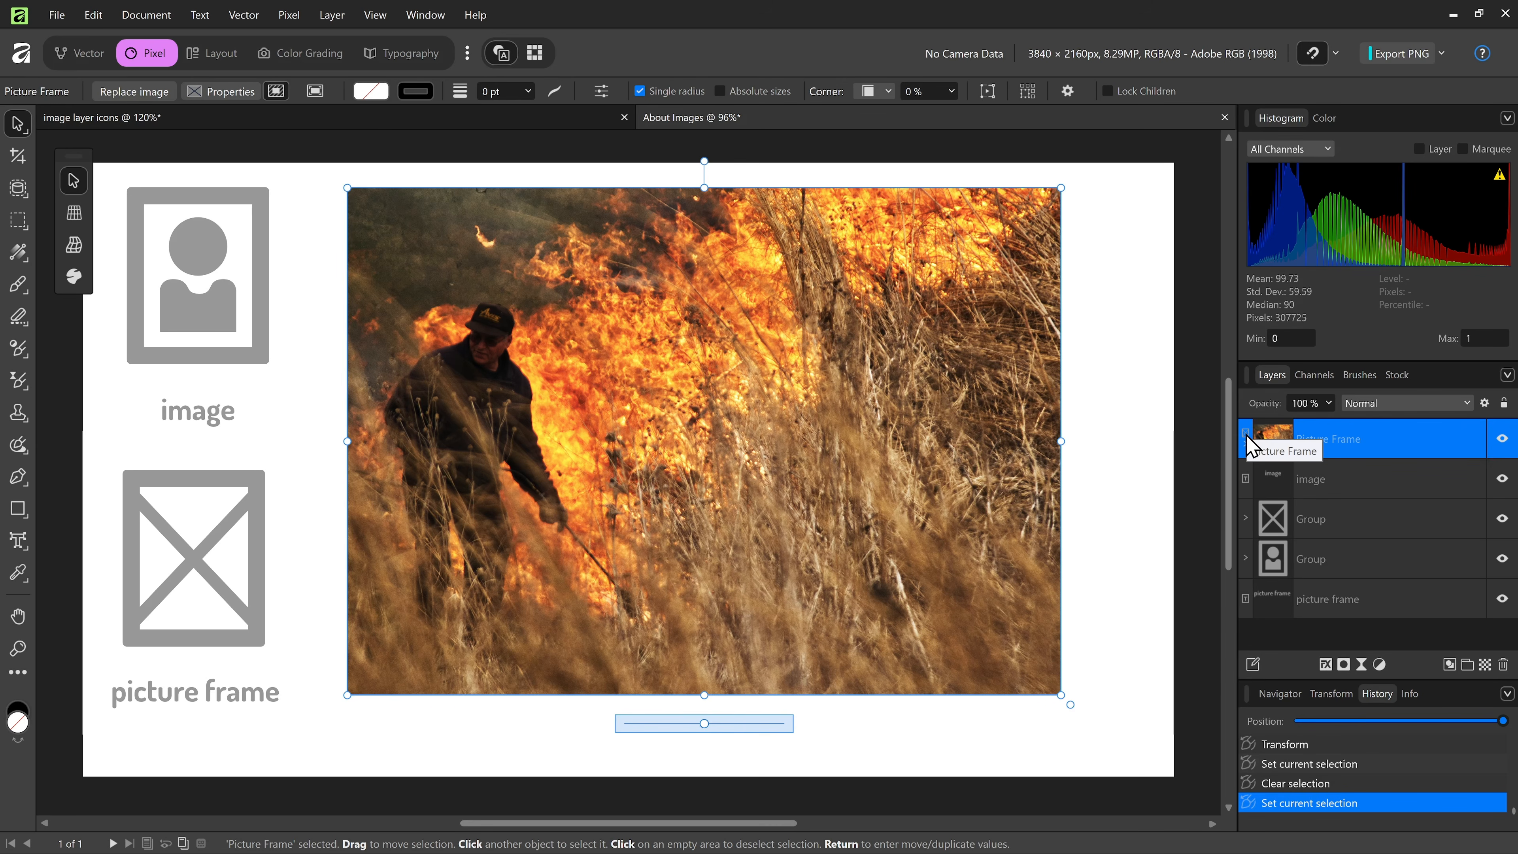
# Step: Expand the Picture Frame layer and its Constraints Group, and select the nested _DSC3905.tiff layer
pyautogui.click(1244, 445)
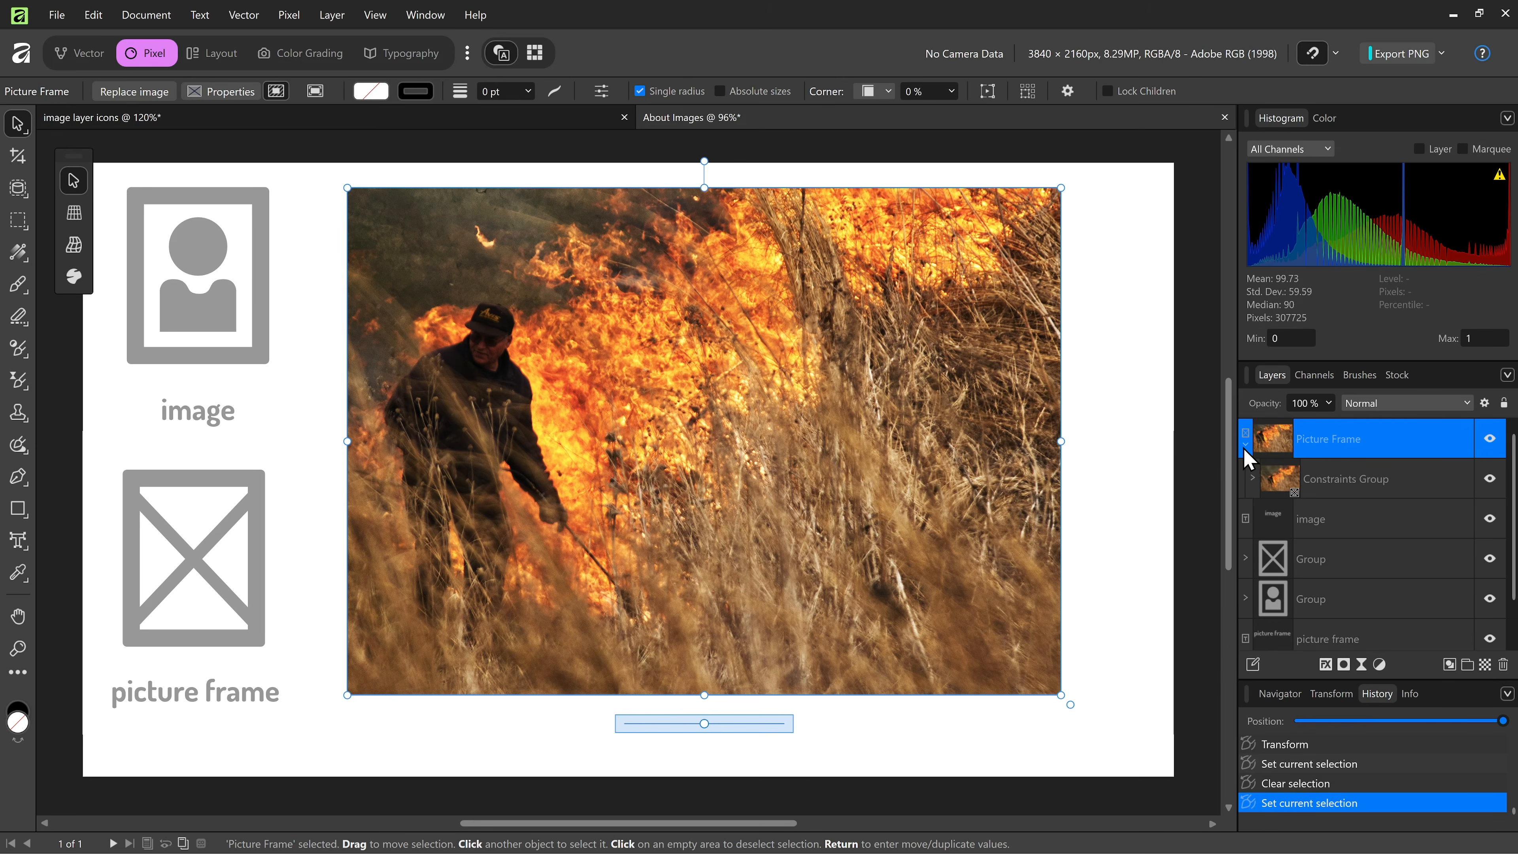
pyautogui.click(1251, 478)
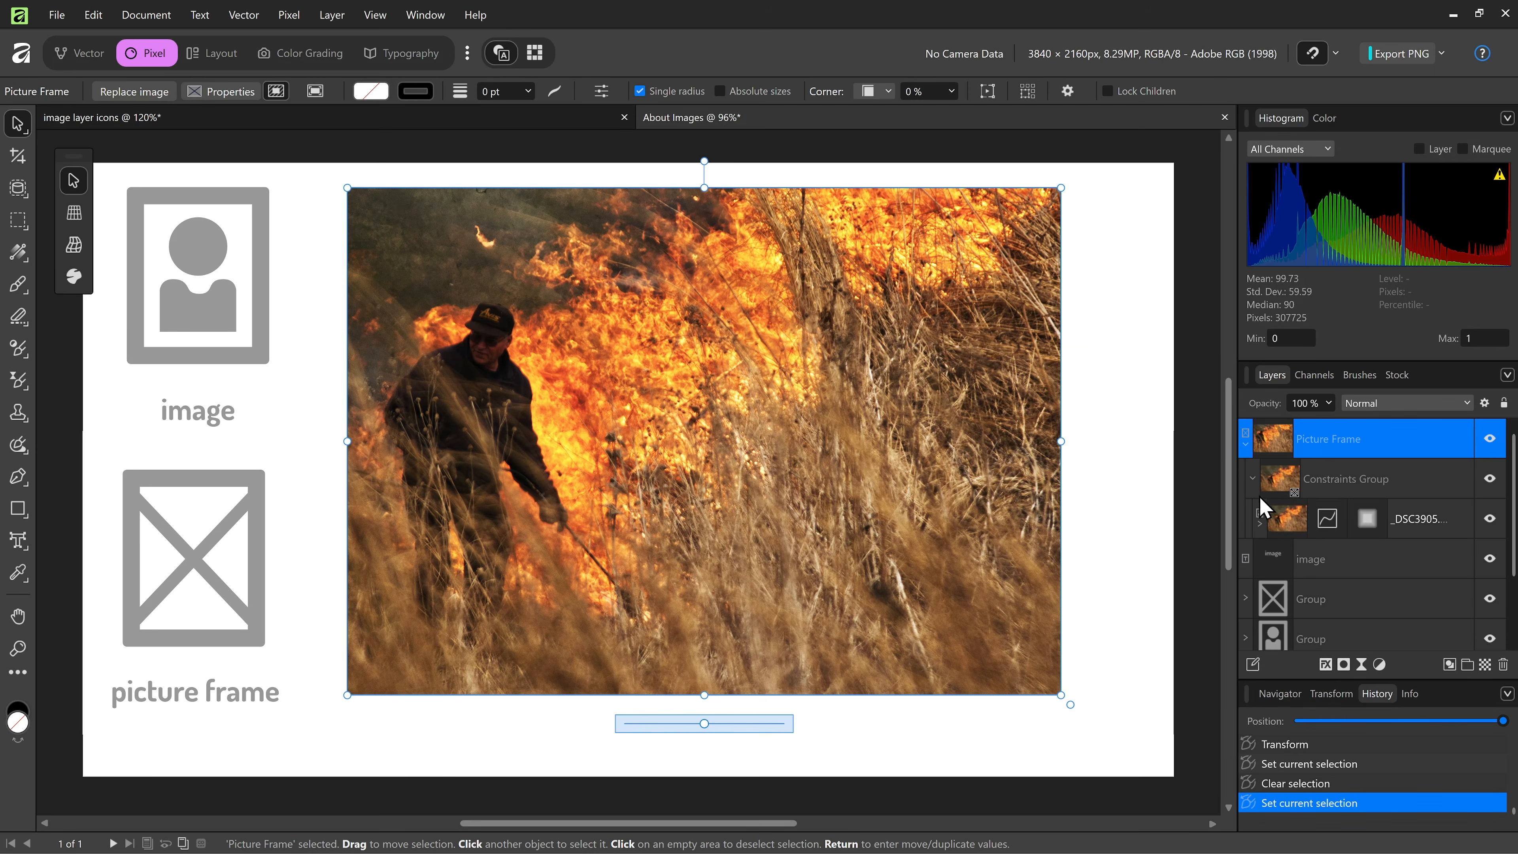
pyautogui.click(1282, 524)
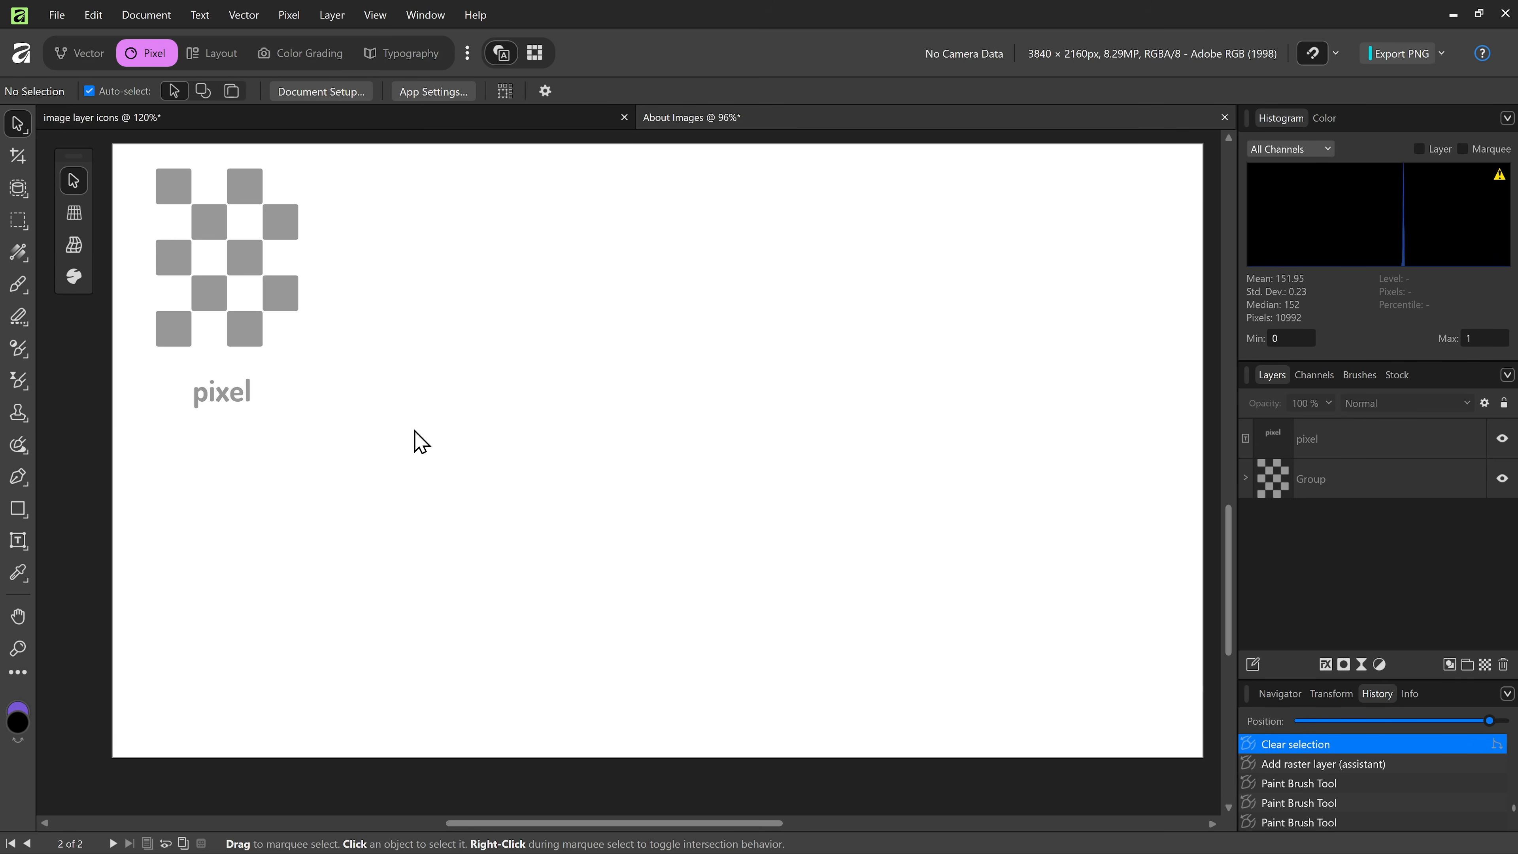
# Step: Paint purple splatter strokes across the middle of the pixel page with the 128 px Paint Brush, ending with the Move tool
pyautogui.press('b')
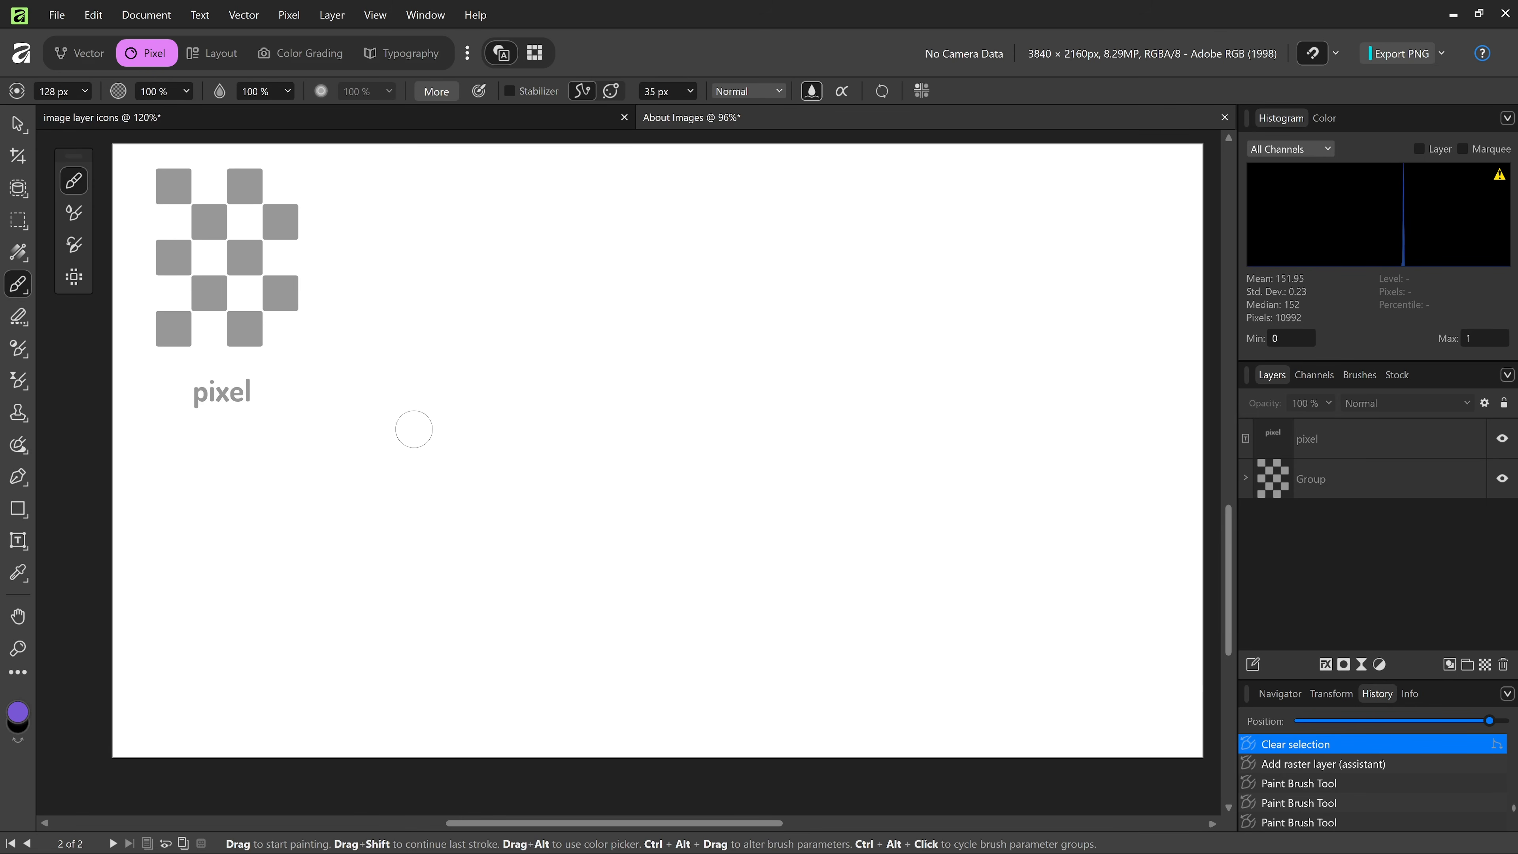
pyautogui.moveTo(399, 488)
pyautogui.mouseDown()
pyautogui.moveTo(455, 396)
pyautogui.moveTo(545, 389)
pyautogui.moveTo(671, 437)
pyautogui.moveTo(801, 433)
pyautogui.moveTo(1009, 334)
pyautogui.mouseUp()
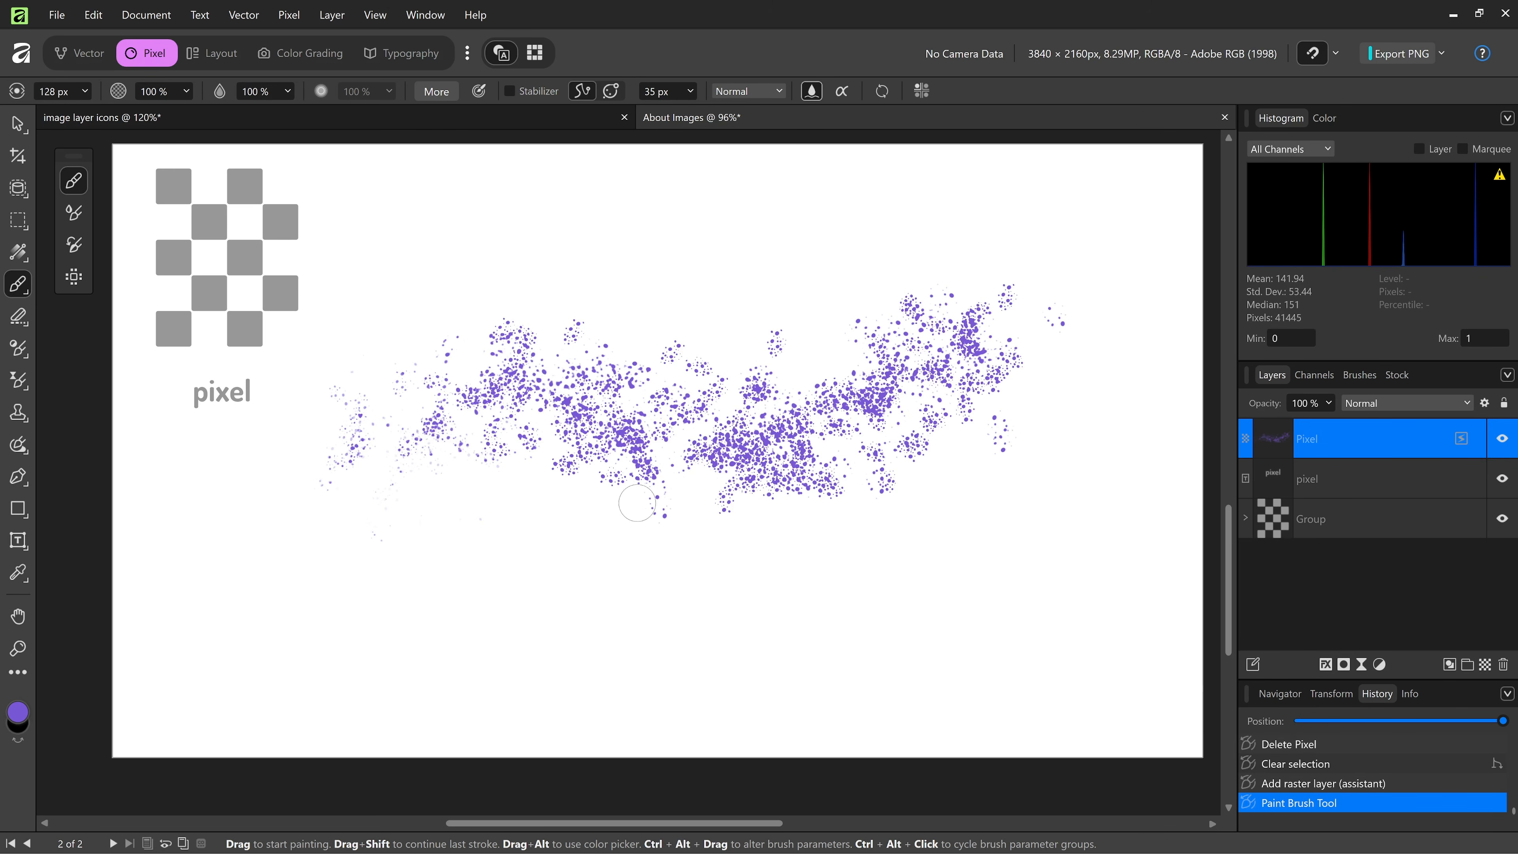
pyautogui.moveTo(677, 305)
pyautogui.mouseDown()
pyautogui.moveTo(509, 304)
pyautogui.moveTo(497, 384)
pyautogui.moveTo(617, 458)
pyautogui.moveTo(747, 496)
pyautogui.mouseUp()
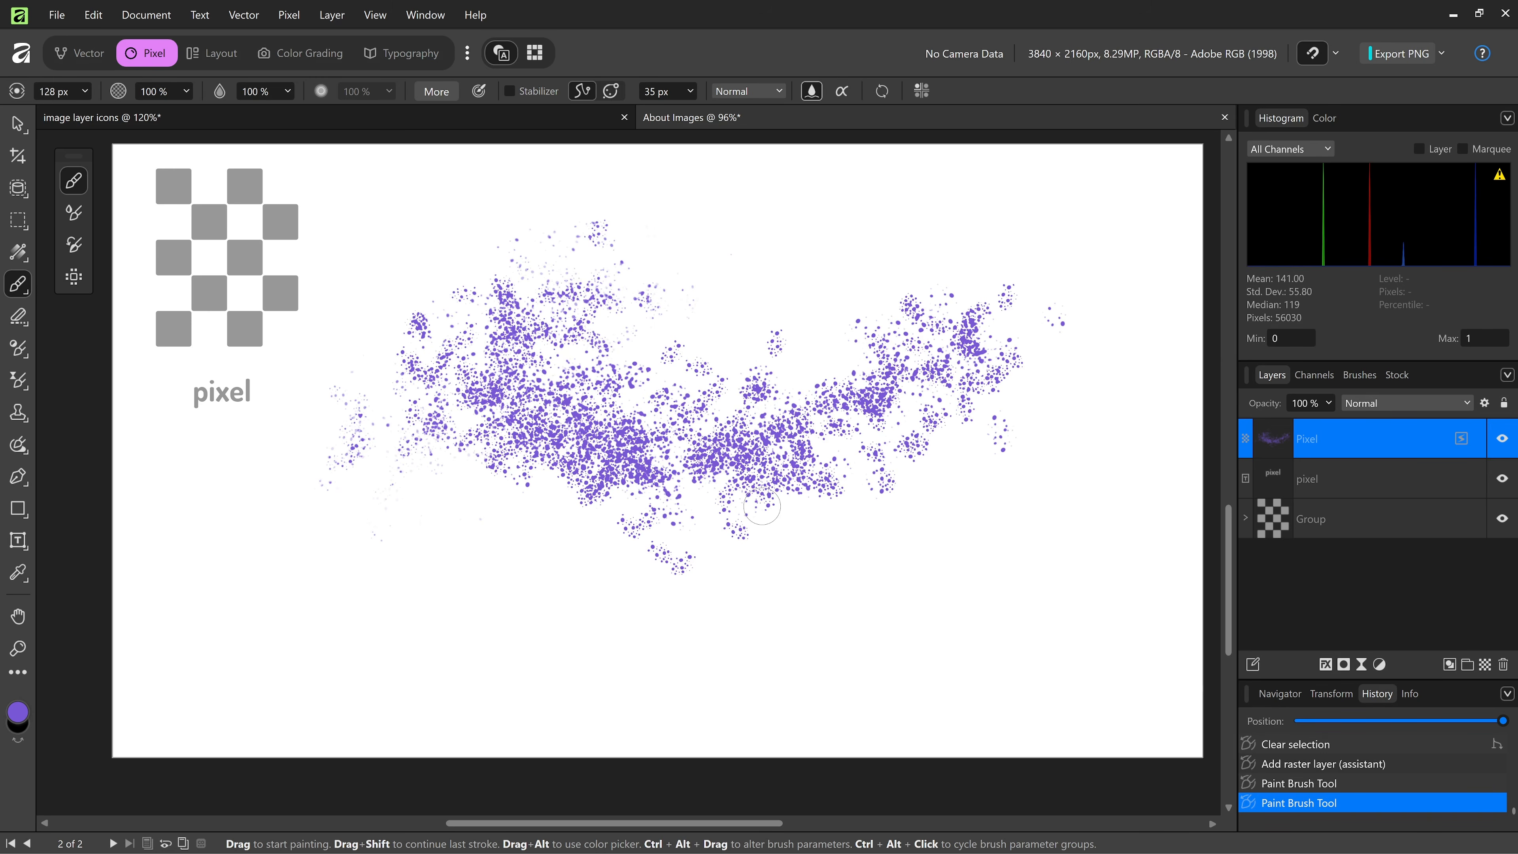
pyautogui.press('v')
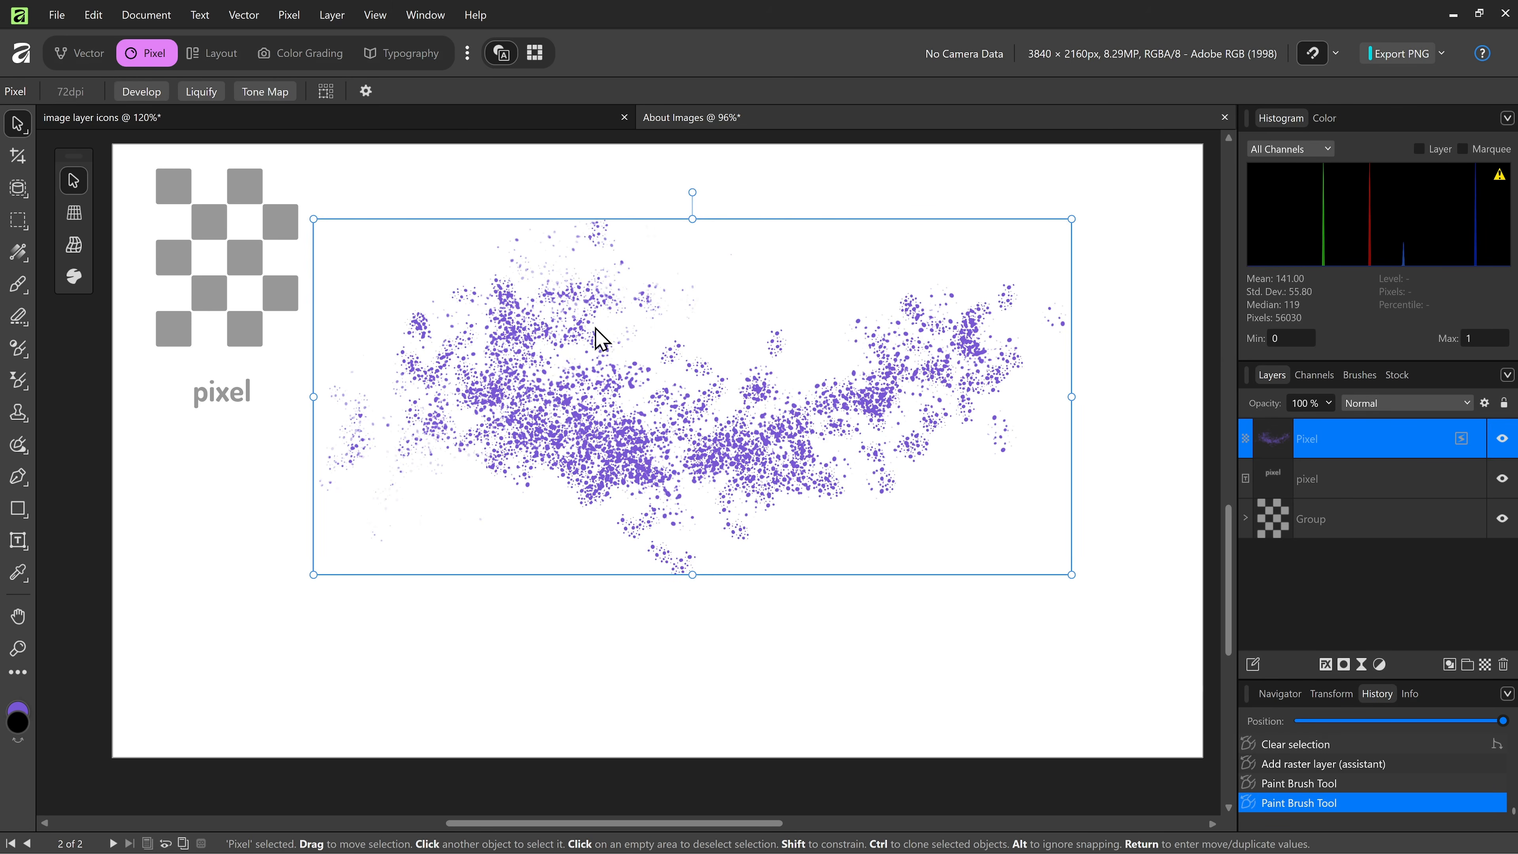
# Step: Move the purple splatter layer slightly and convert it to an image resource
pyautogui.moveTo(654, 440)
pyautogui.mouseDown()
pyautogui.moveTo(686, 445)
pyautogui.moveTo(667, 431)
pyautogui.mouseUp()
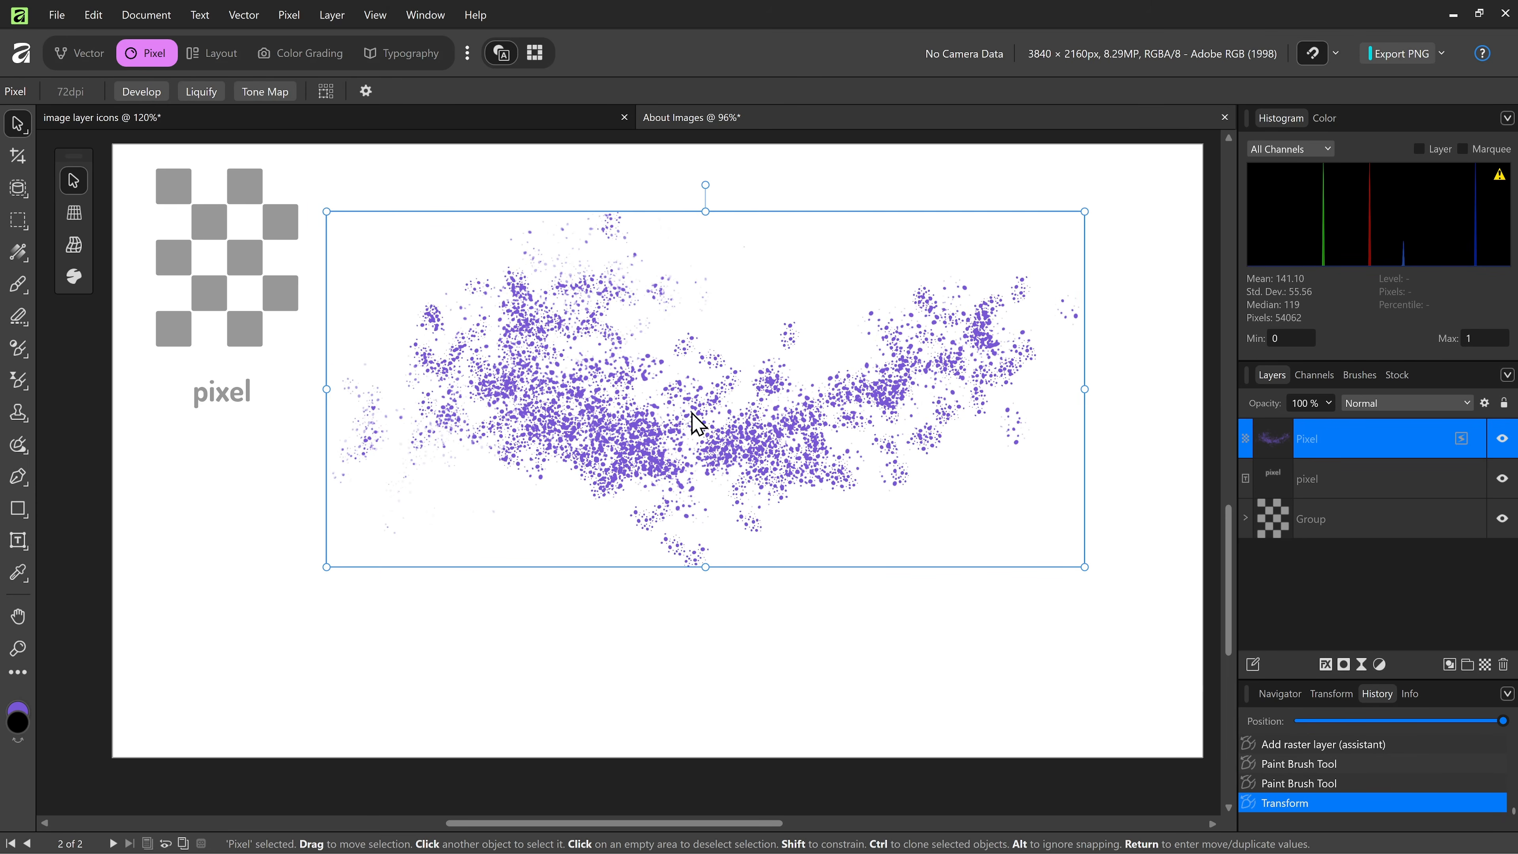
pyautogui.rightClick(695, 400)
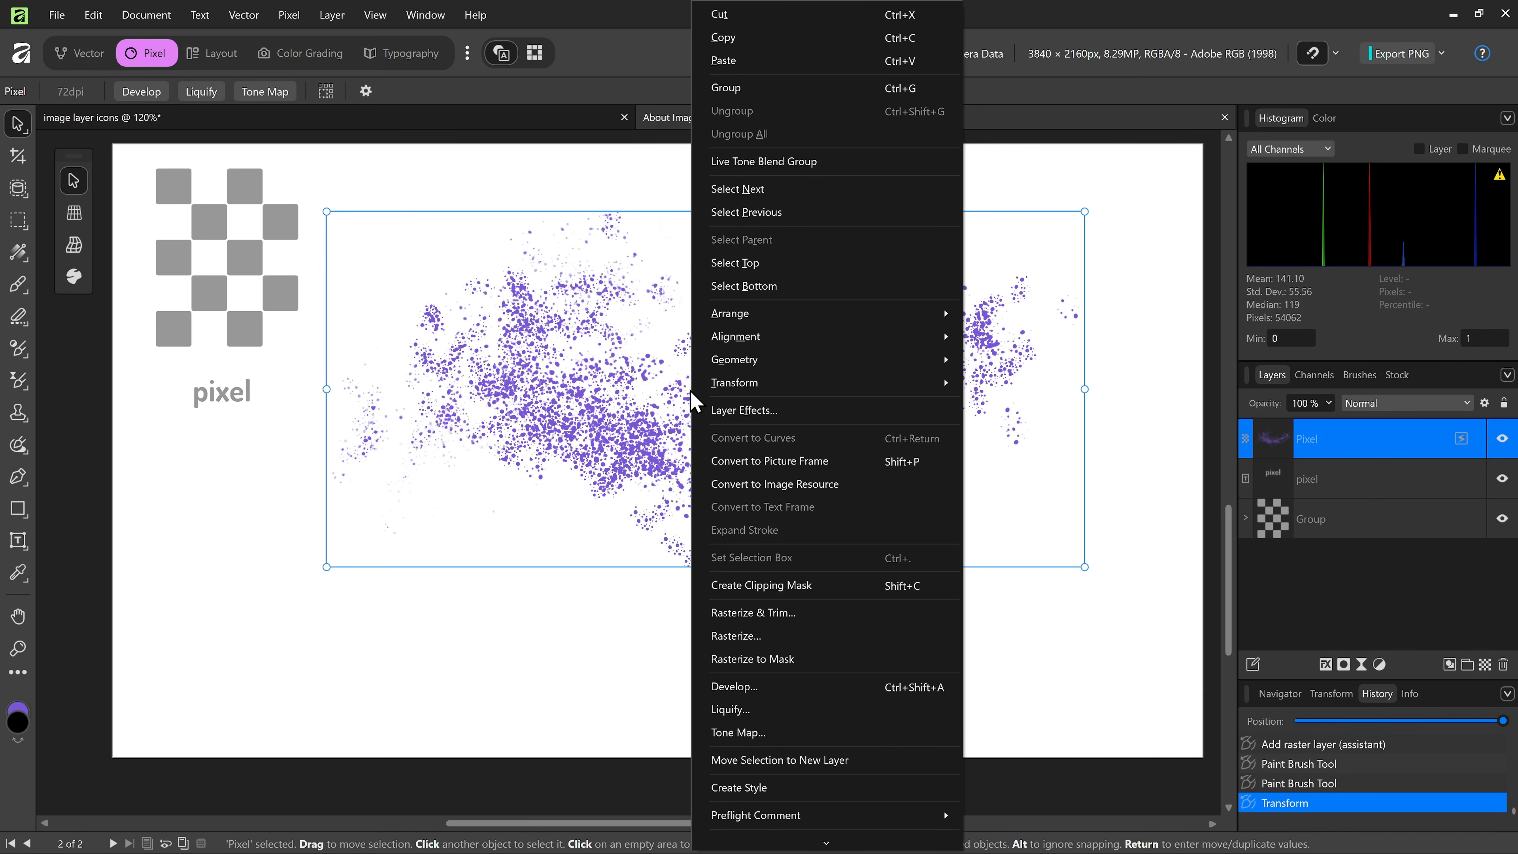
pyautogui.click(781, 487)
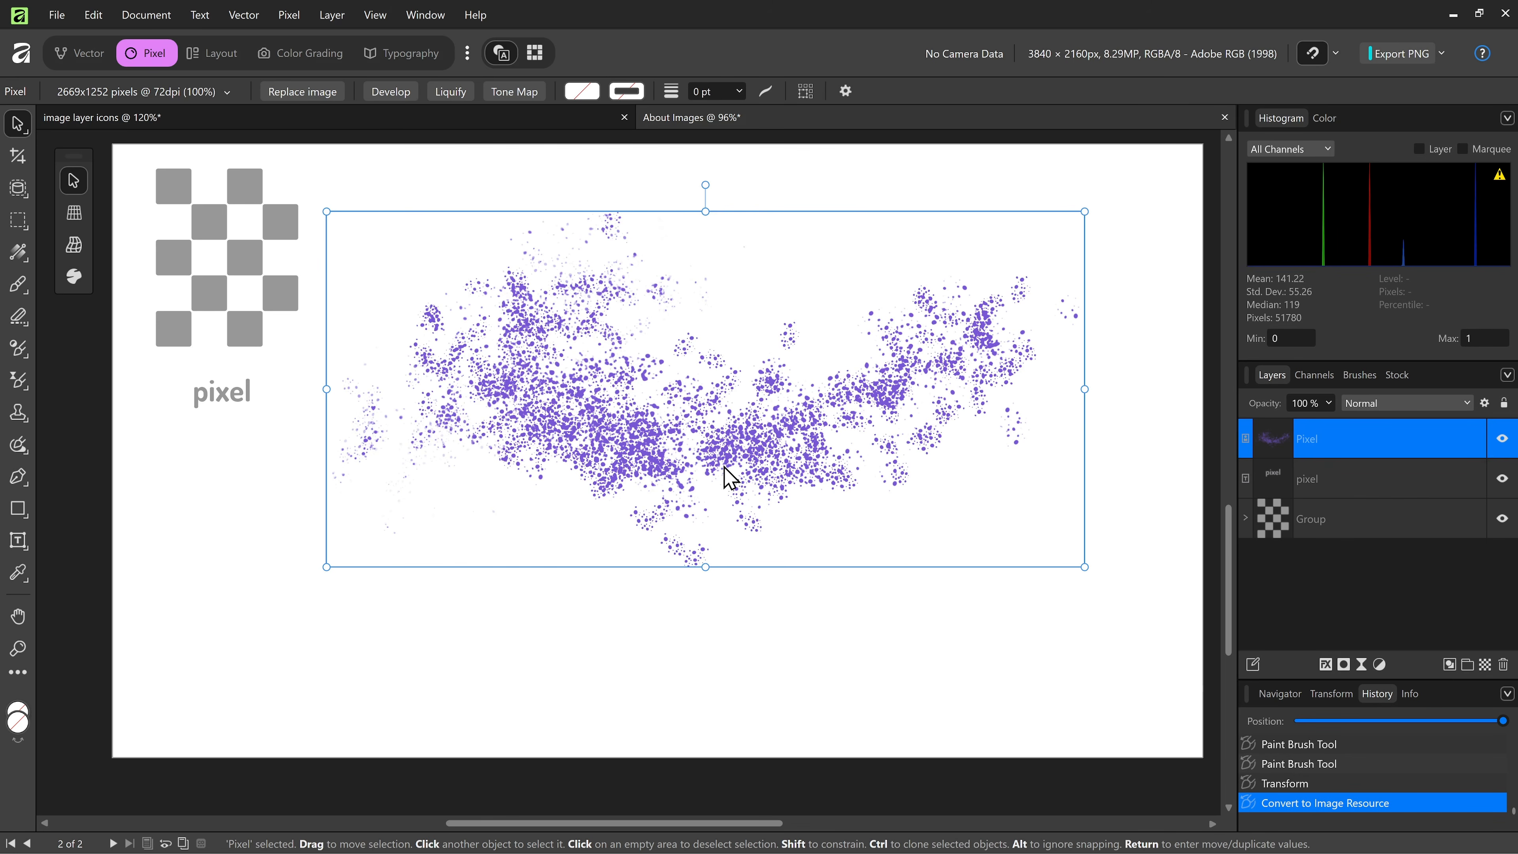
# Step: Rasterize the splatter image back to a pixel layer and convert it to a picture frame
pyautogui.rightClick(687, 412)
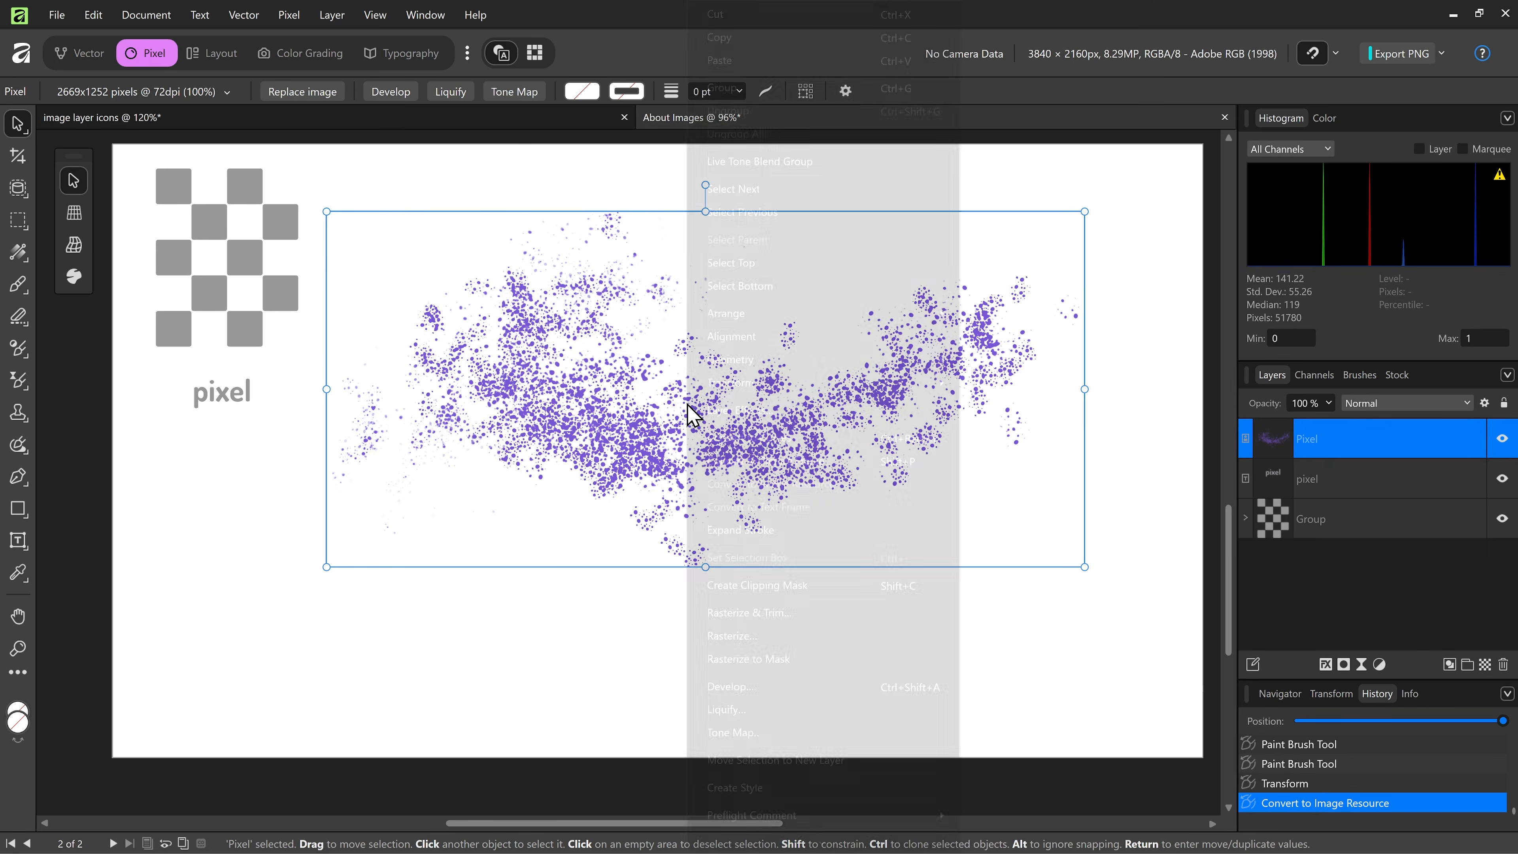
pyautogui.click(775, 636)
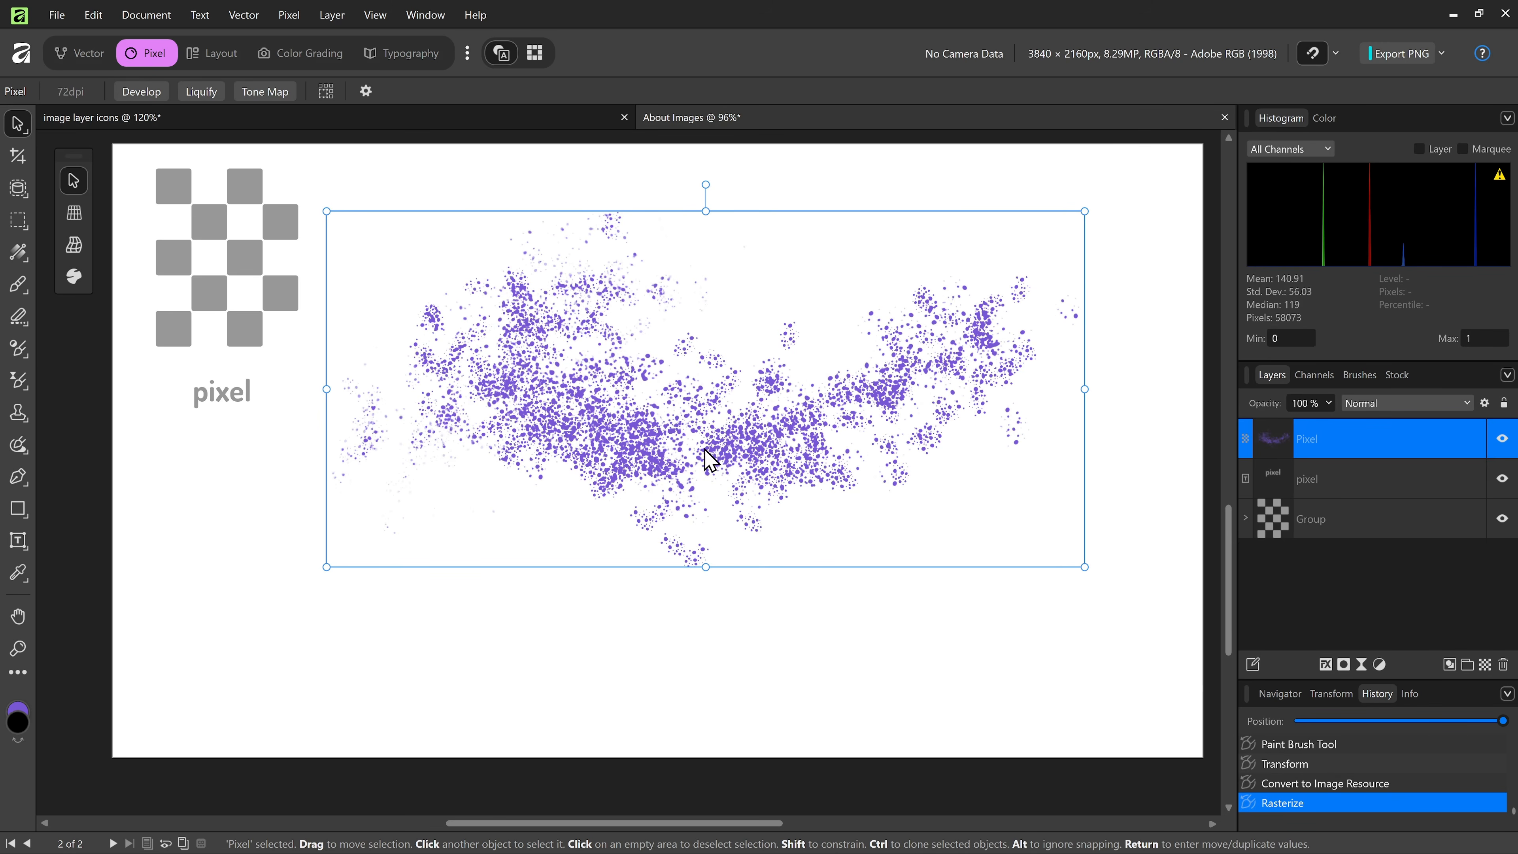
pyautogui.rightClick(698, 432)
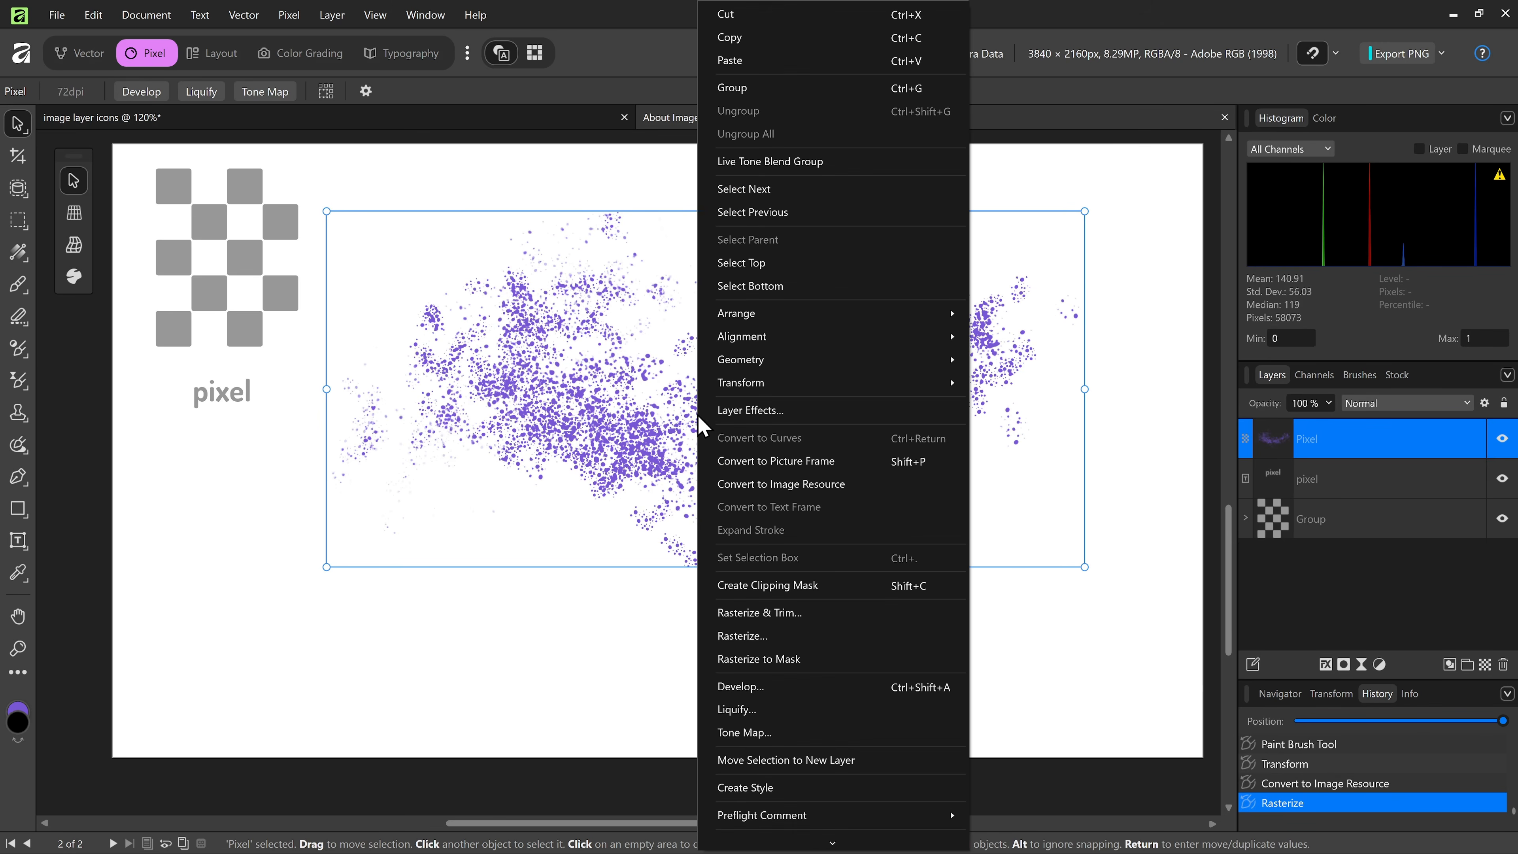
pyautogui.click(725, 461)
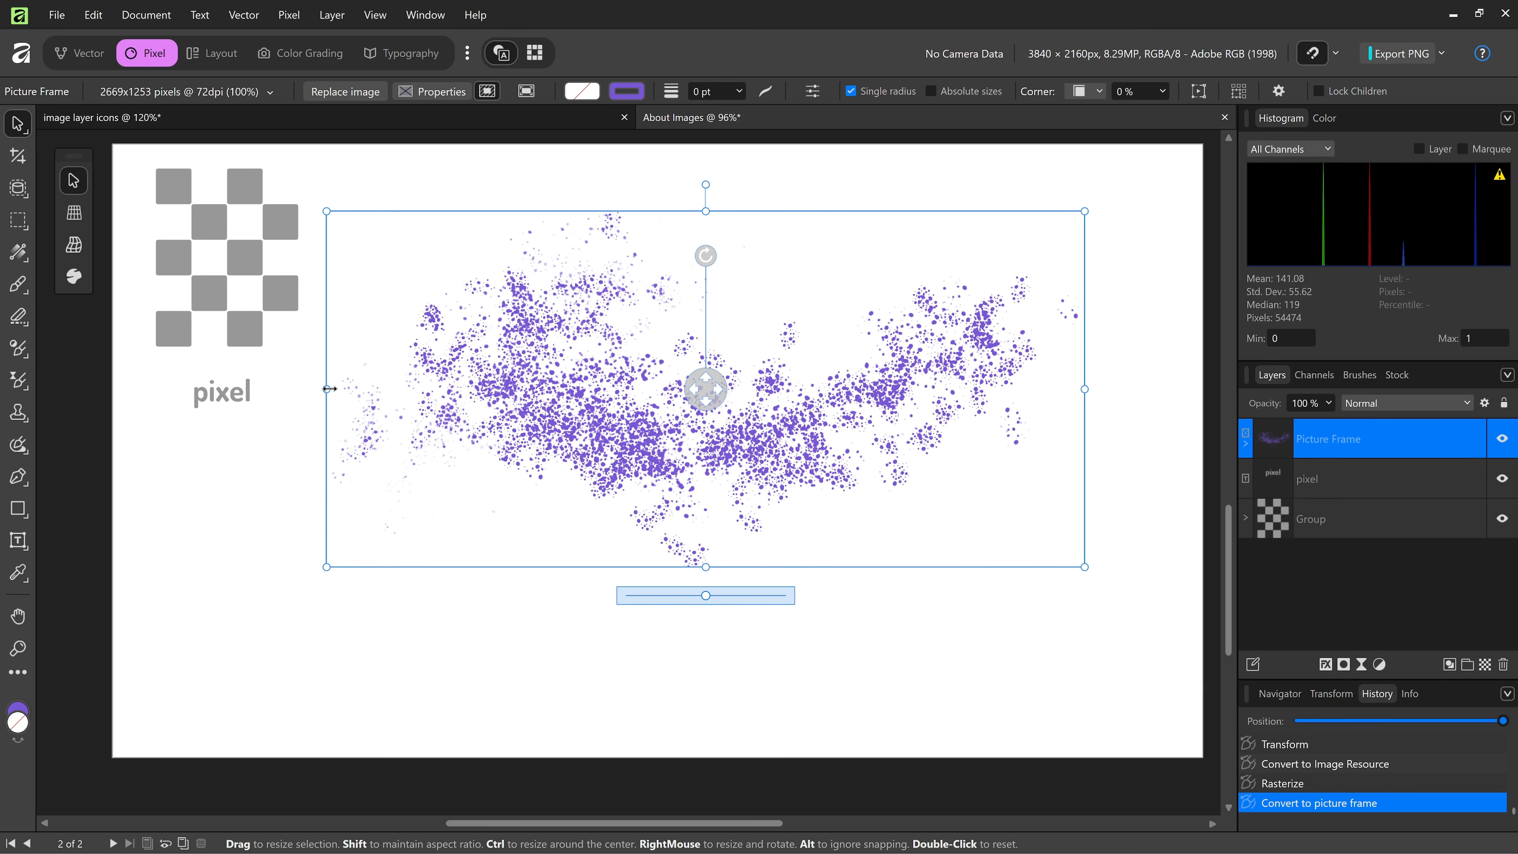
# Step: Narrow the picture frame from its left edge, then shift the splatter down and left inside it and scale it to 118%
pyautogui.moveTo(330, 388); pyautogui.dragTo(465, 388)
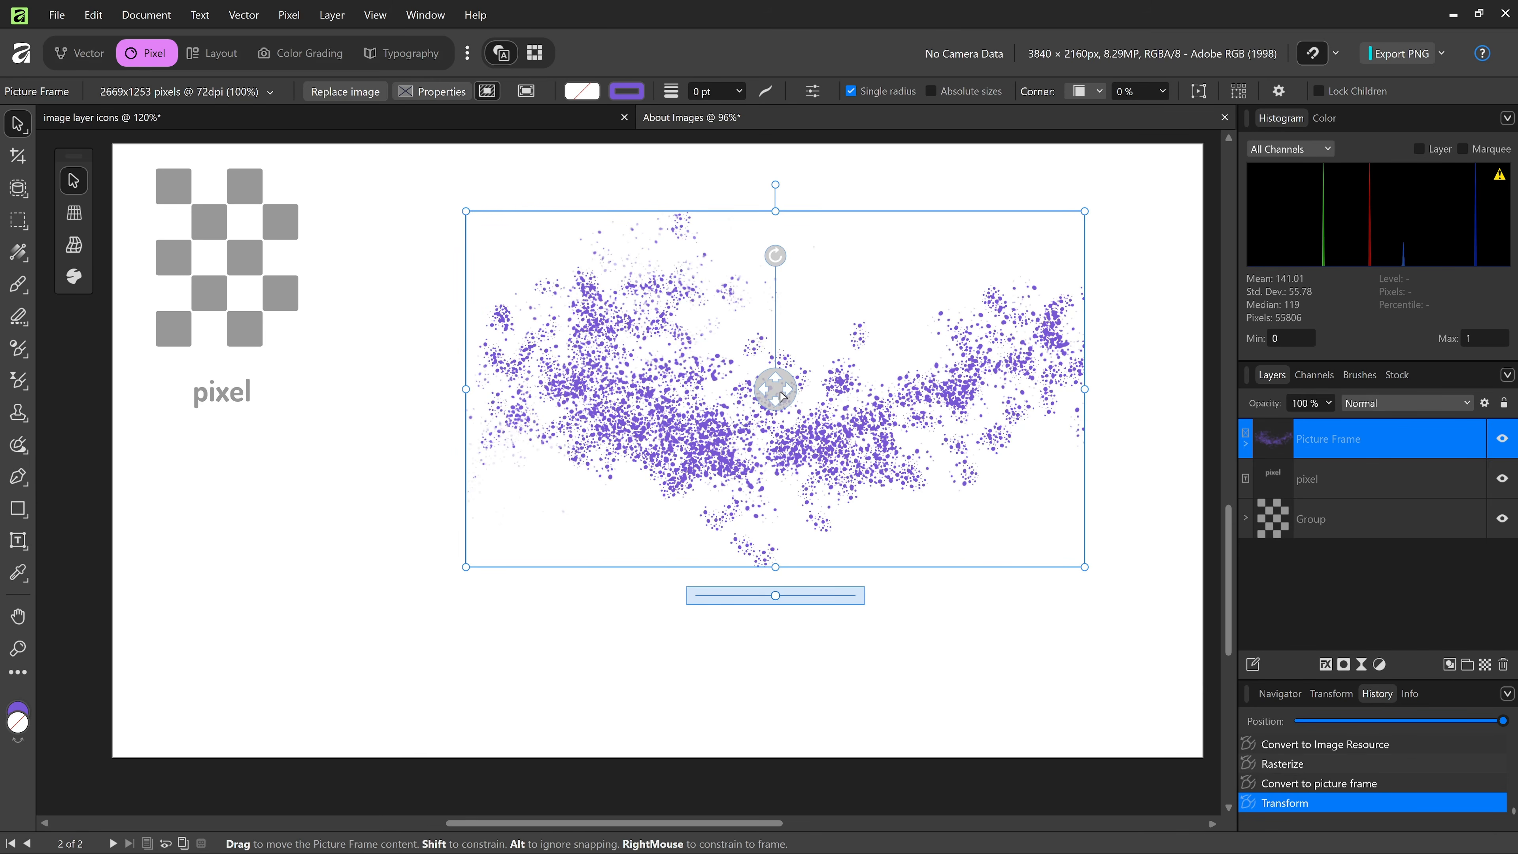
pyautogui.moveTo(779, 394); pyautogui.dragTo(699, 458)
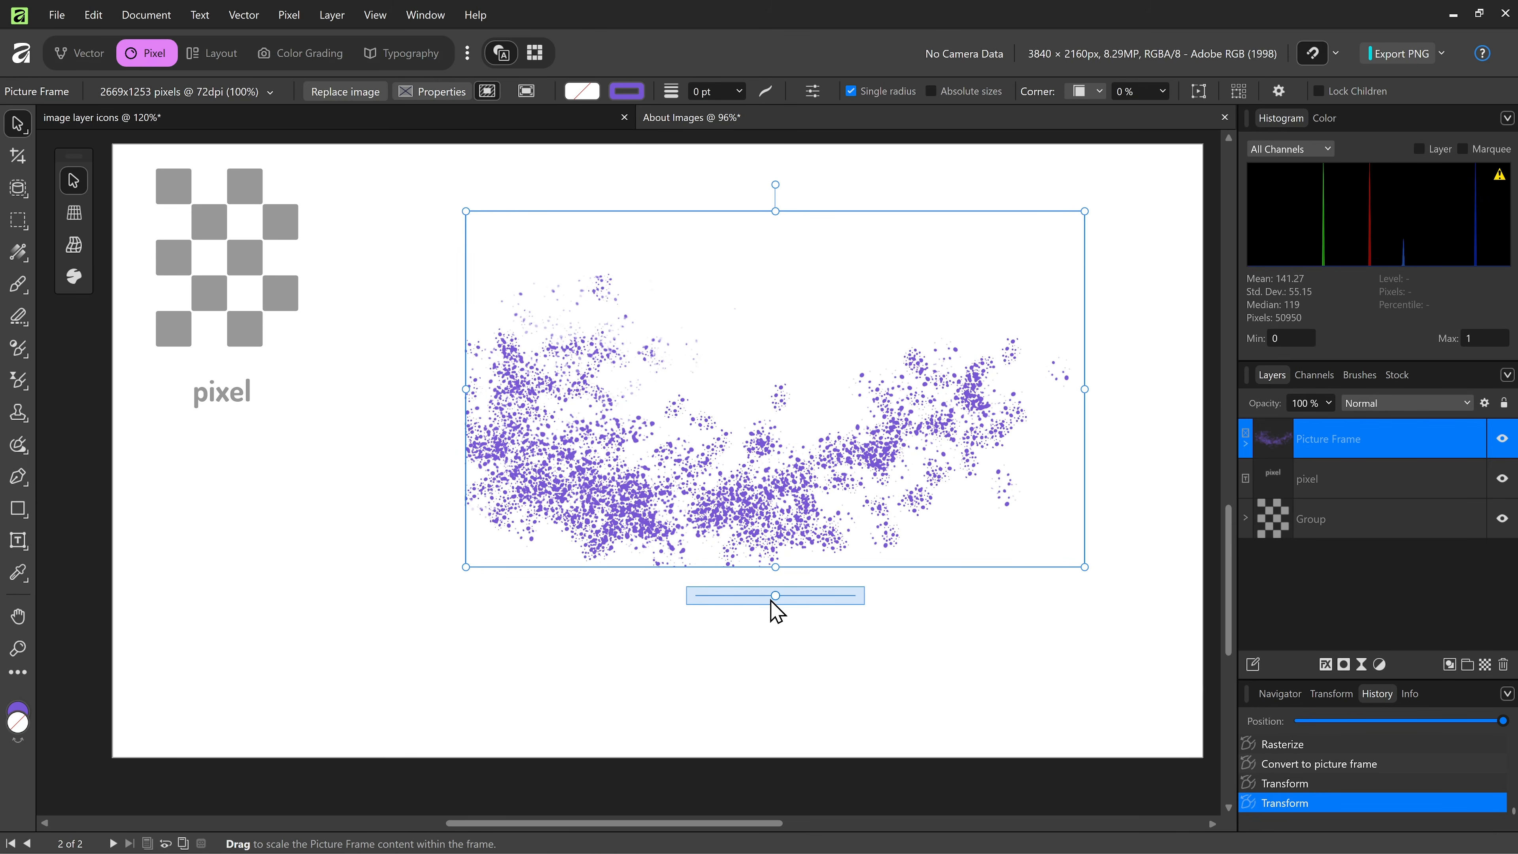
pyautogui.moveTo(773, 601); pyautogui.dragTo(795, 600)
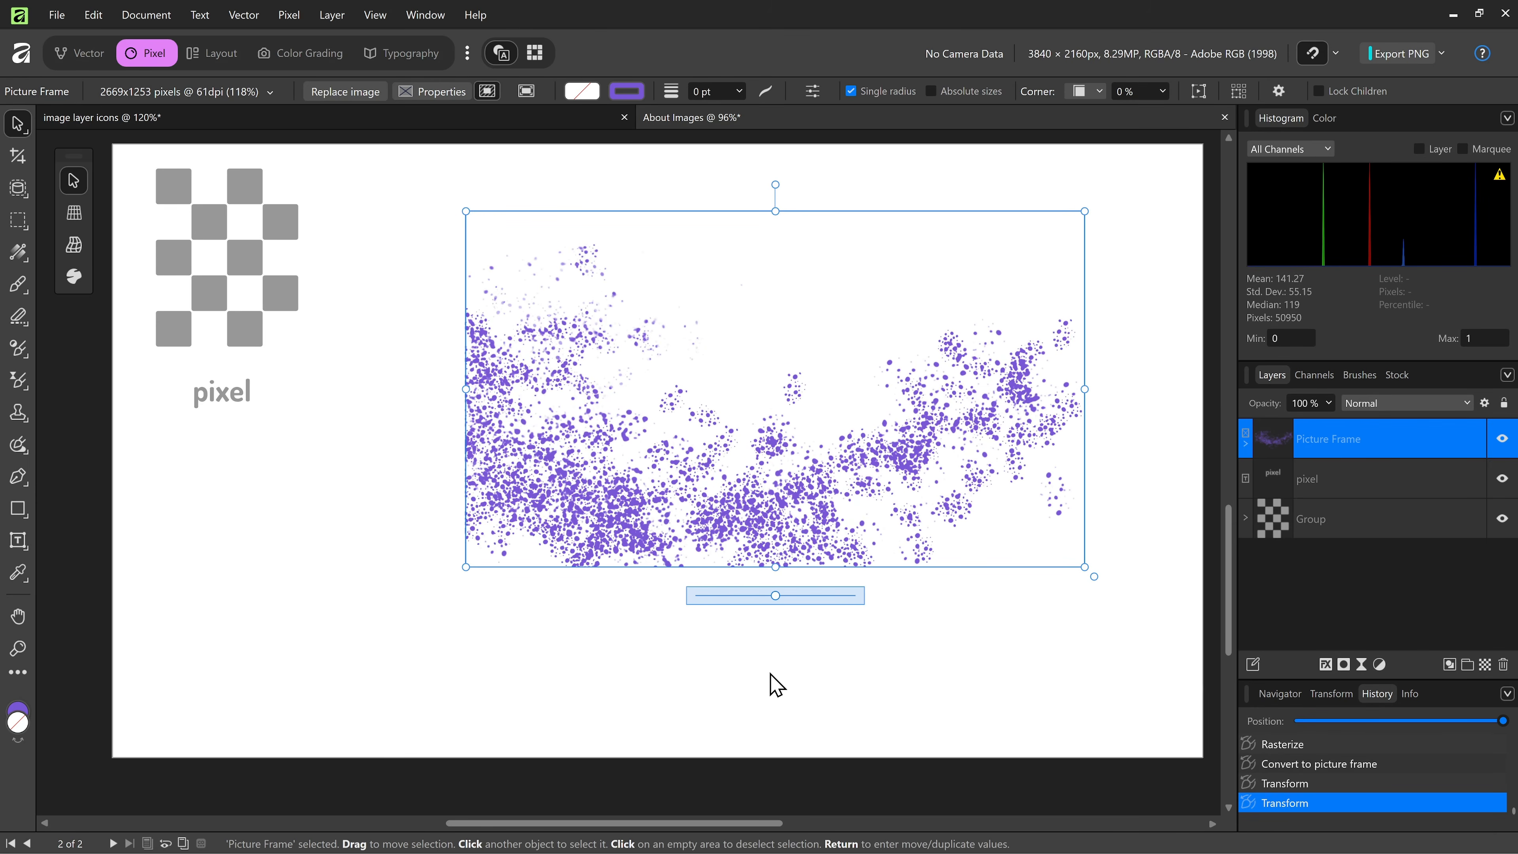
pyautogui.moveTo(747, 493)
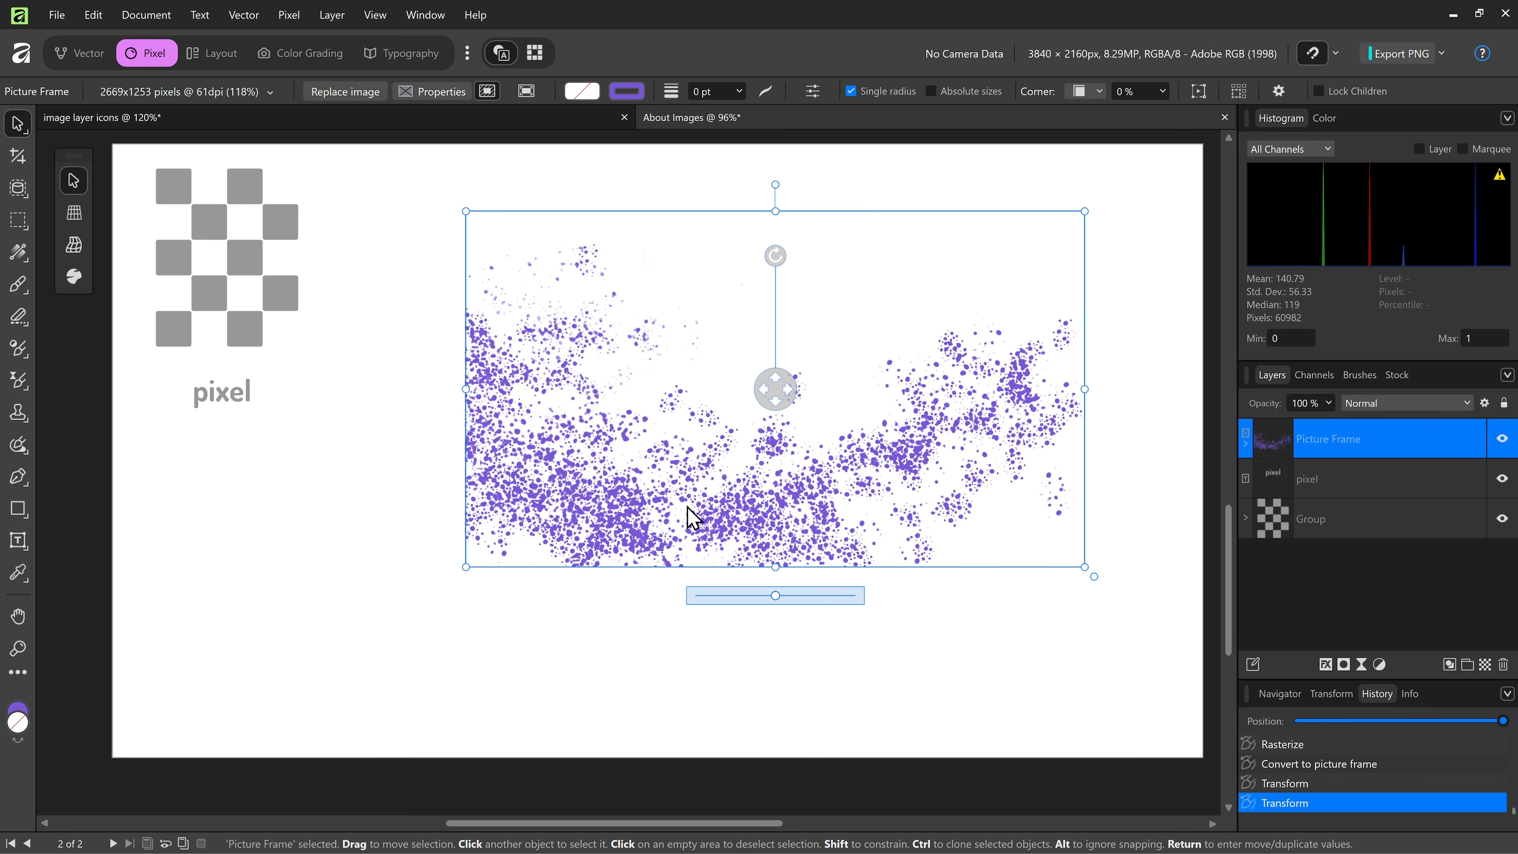
pyautogui.scroll(1, 706, 481)
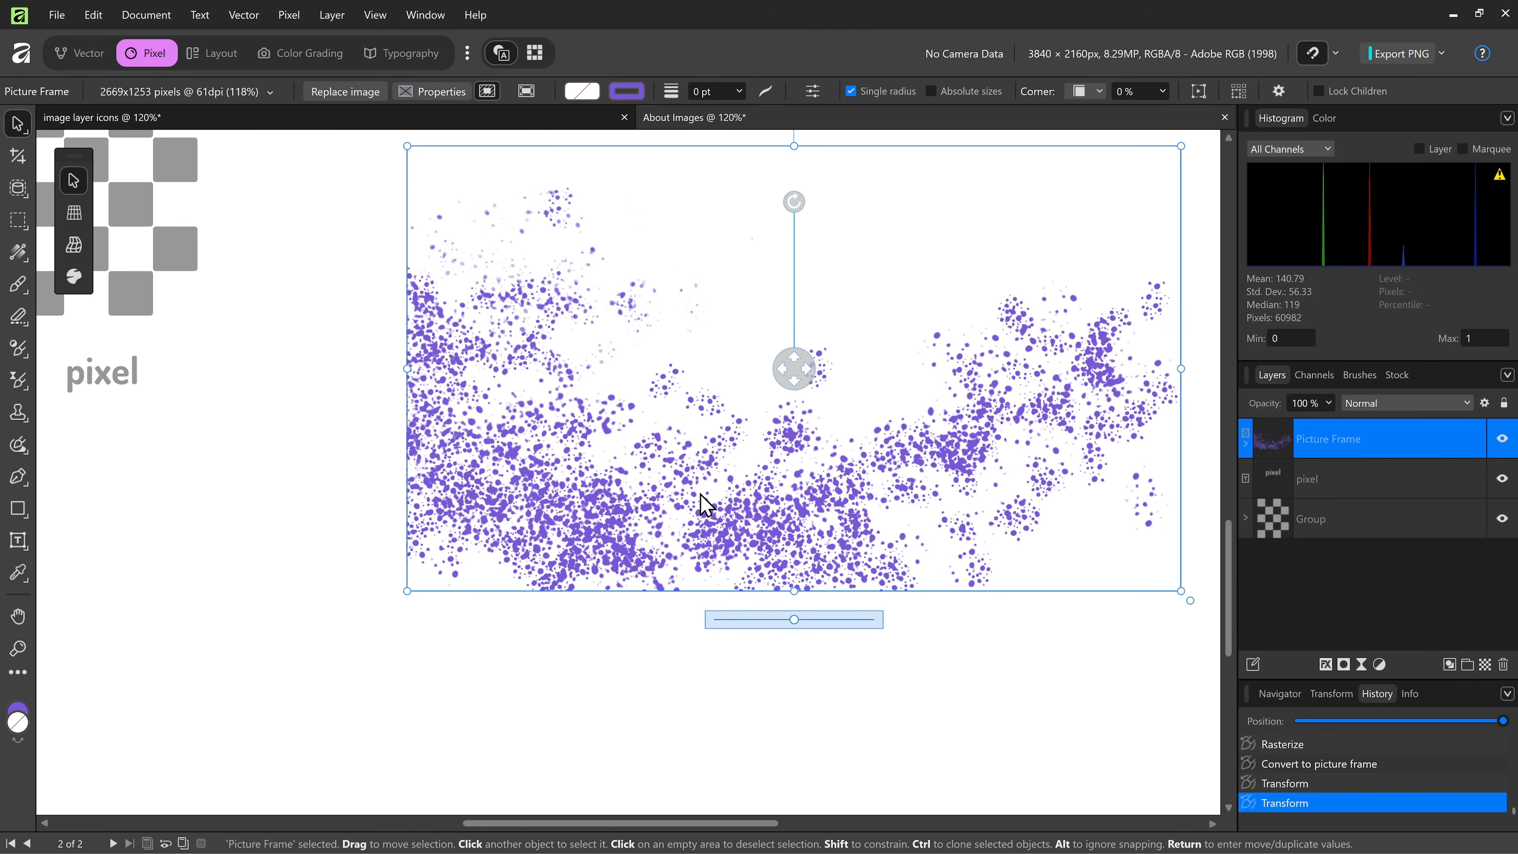
pyautogui.scroll(-1, 701, 496)
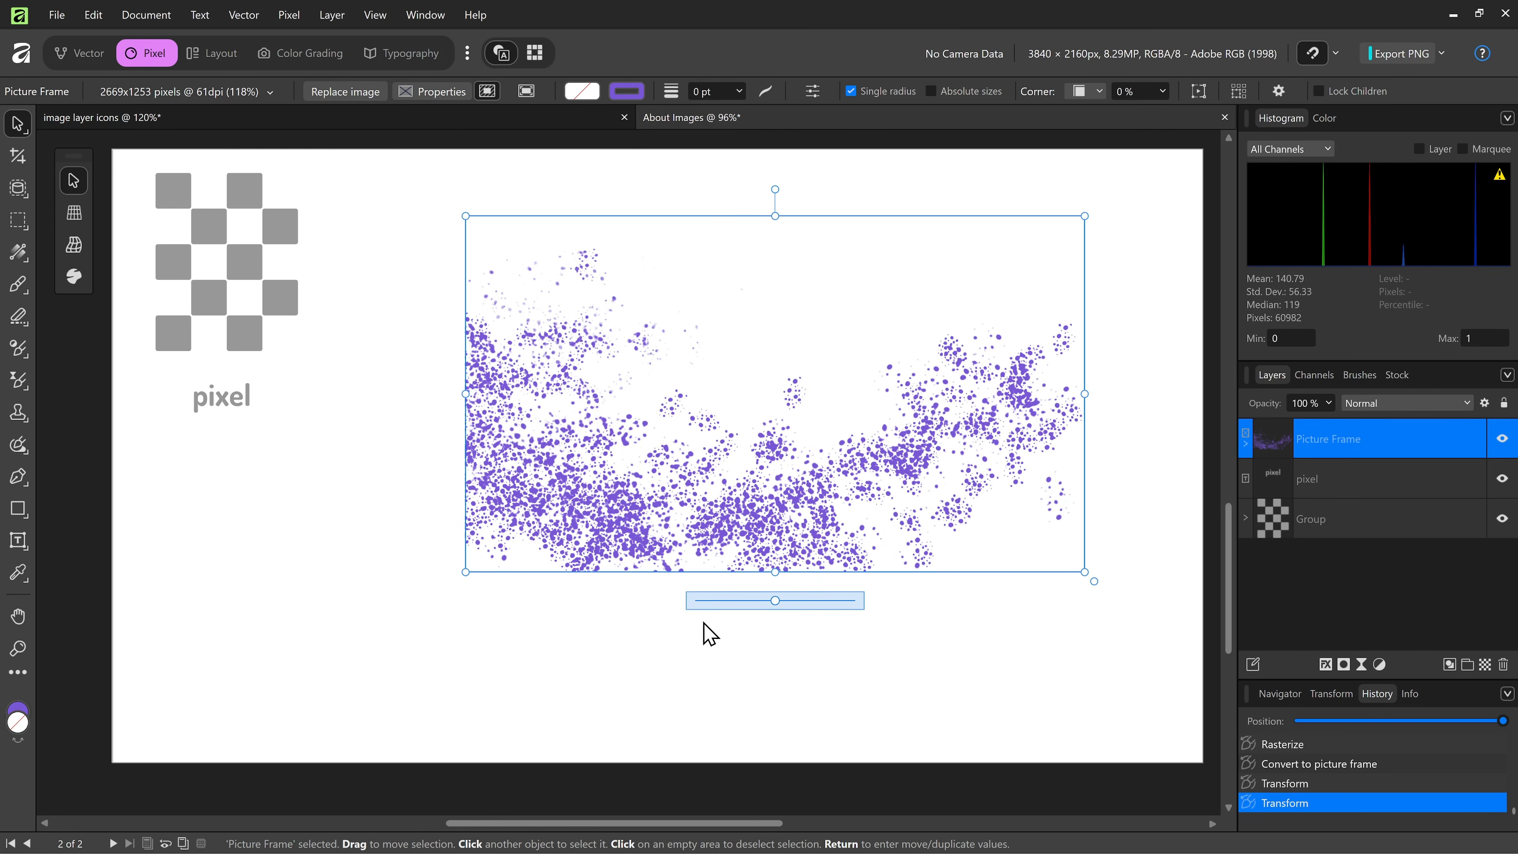
pyautogui.rightClick(706, 513)
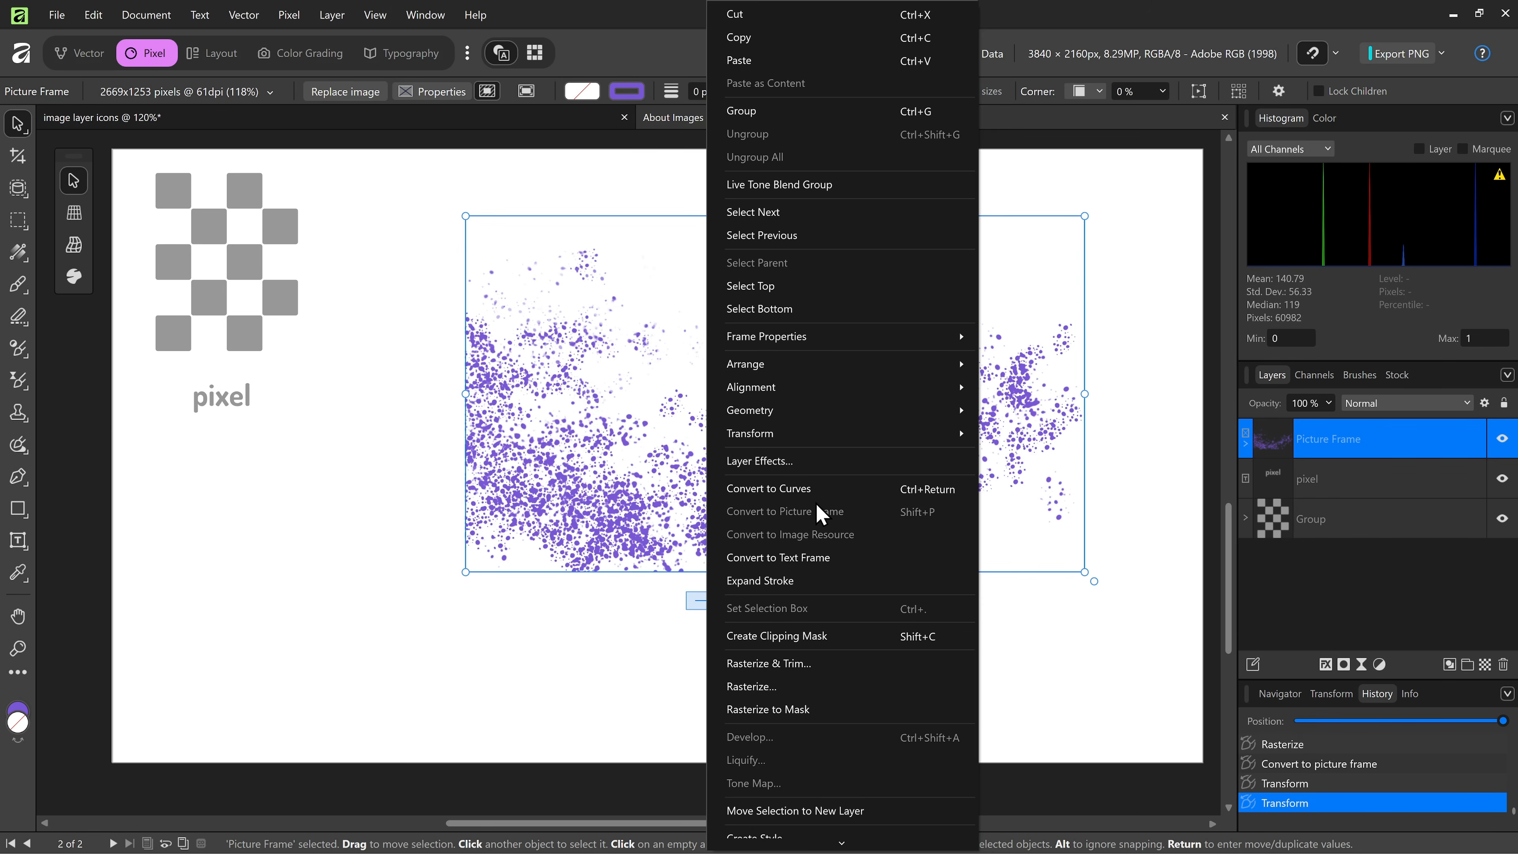
pyautogui.click(645, 614)
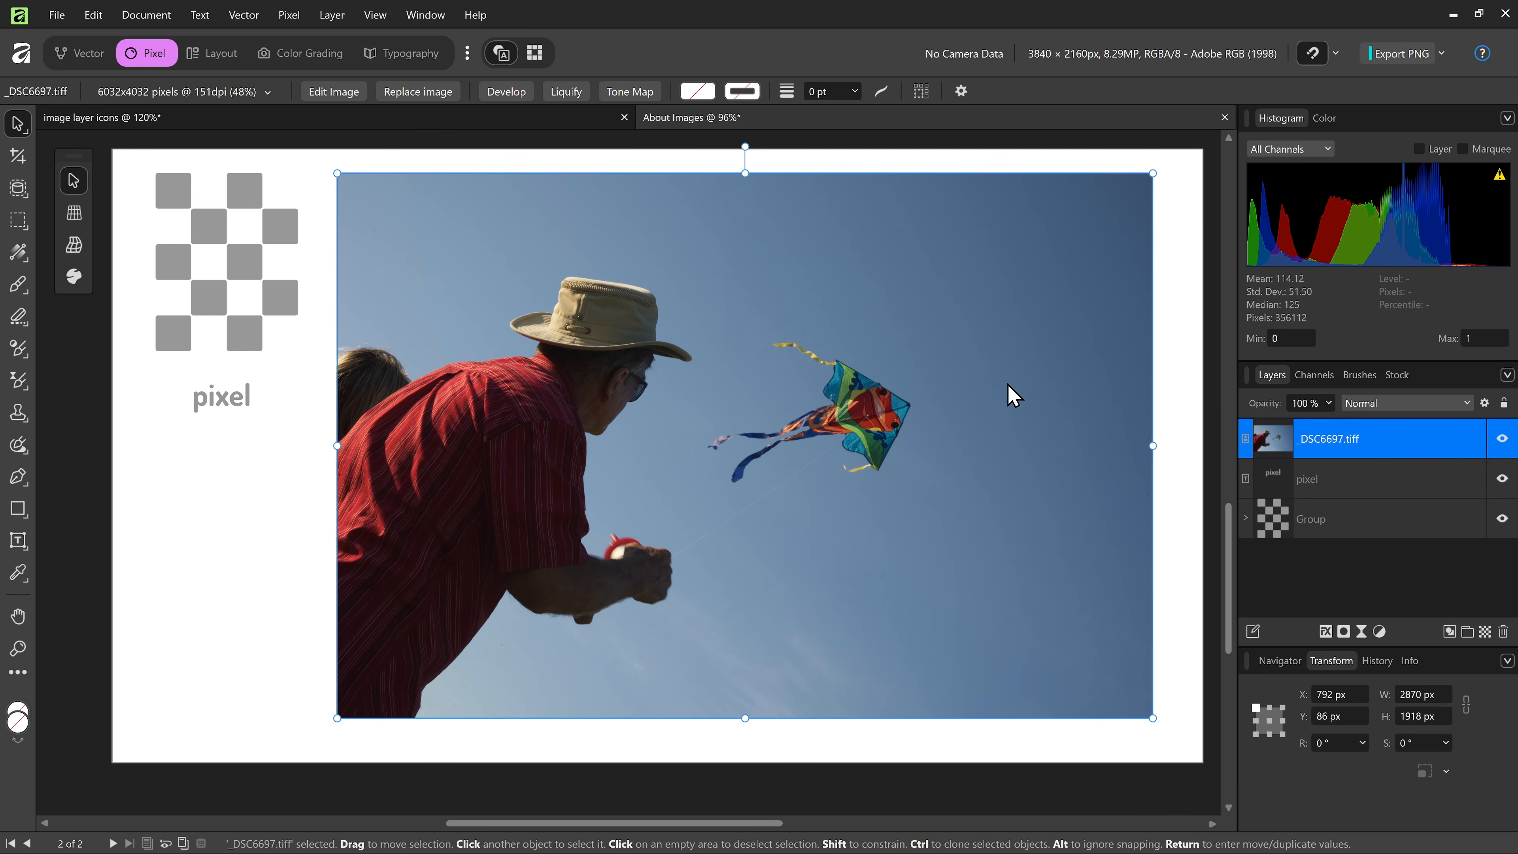
pyautogui.click(1364, 632)
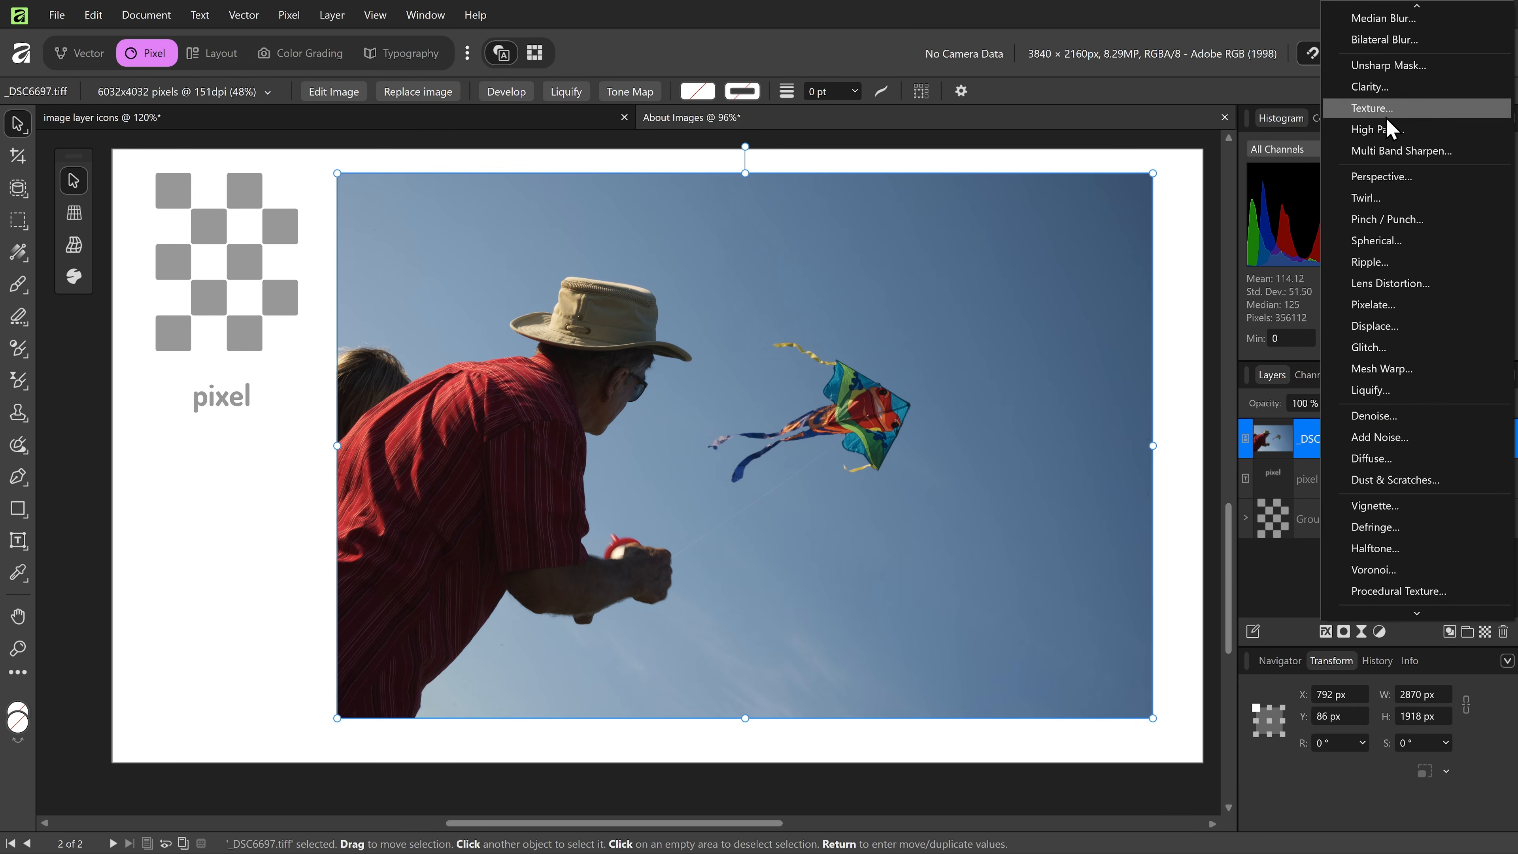
pyautogui.click(1379, 632)
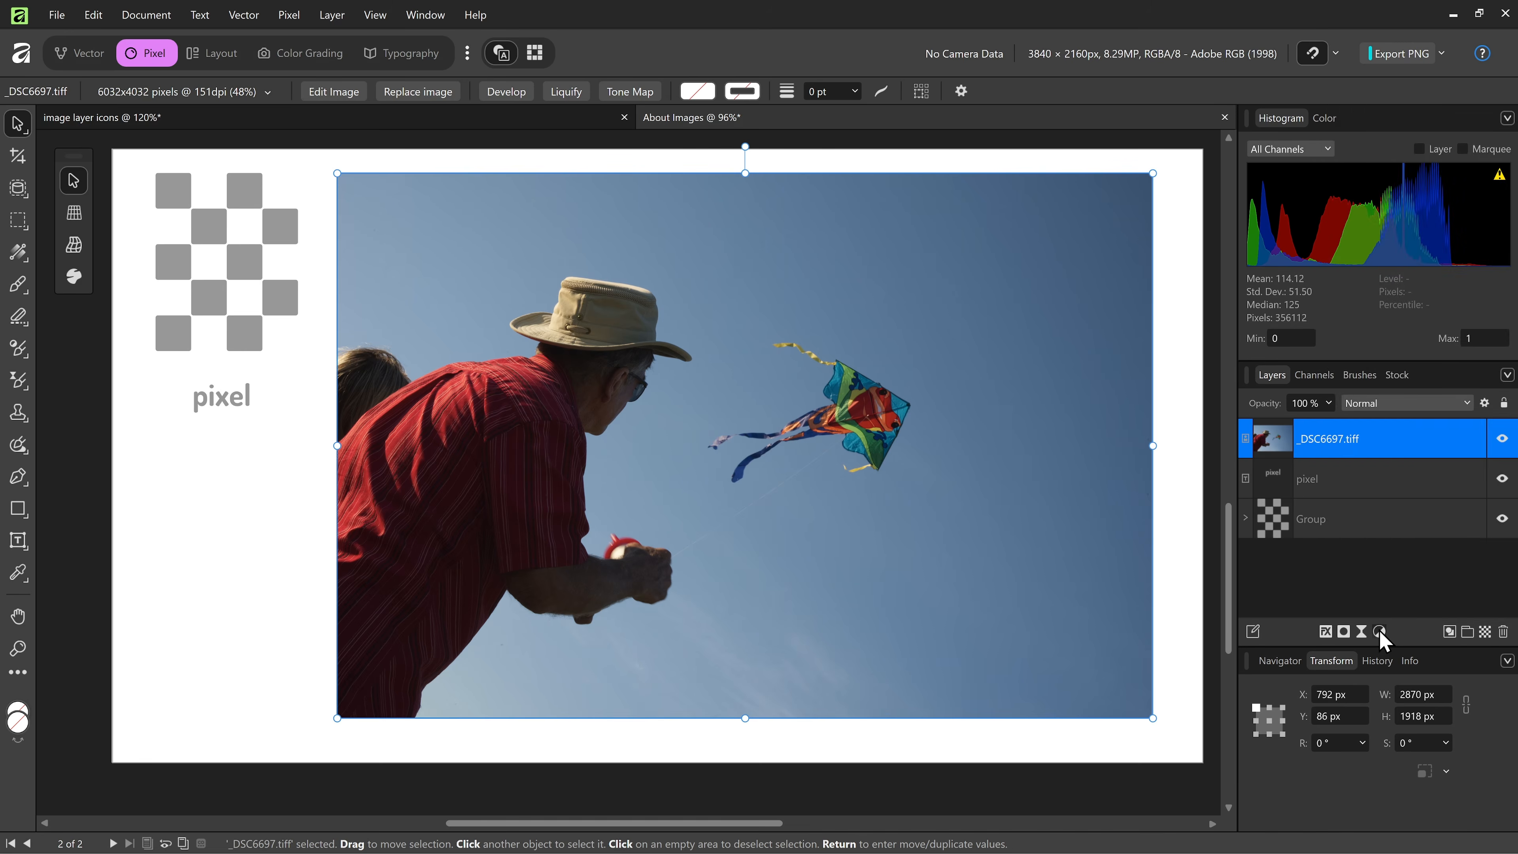
pyautogui.click(1380, 632)
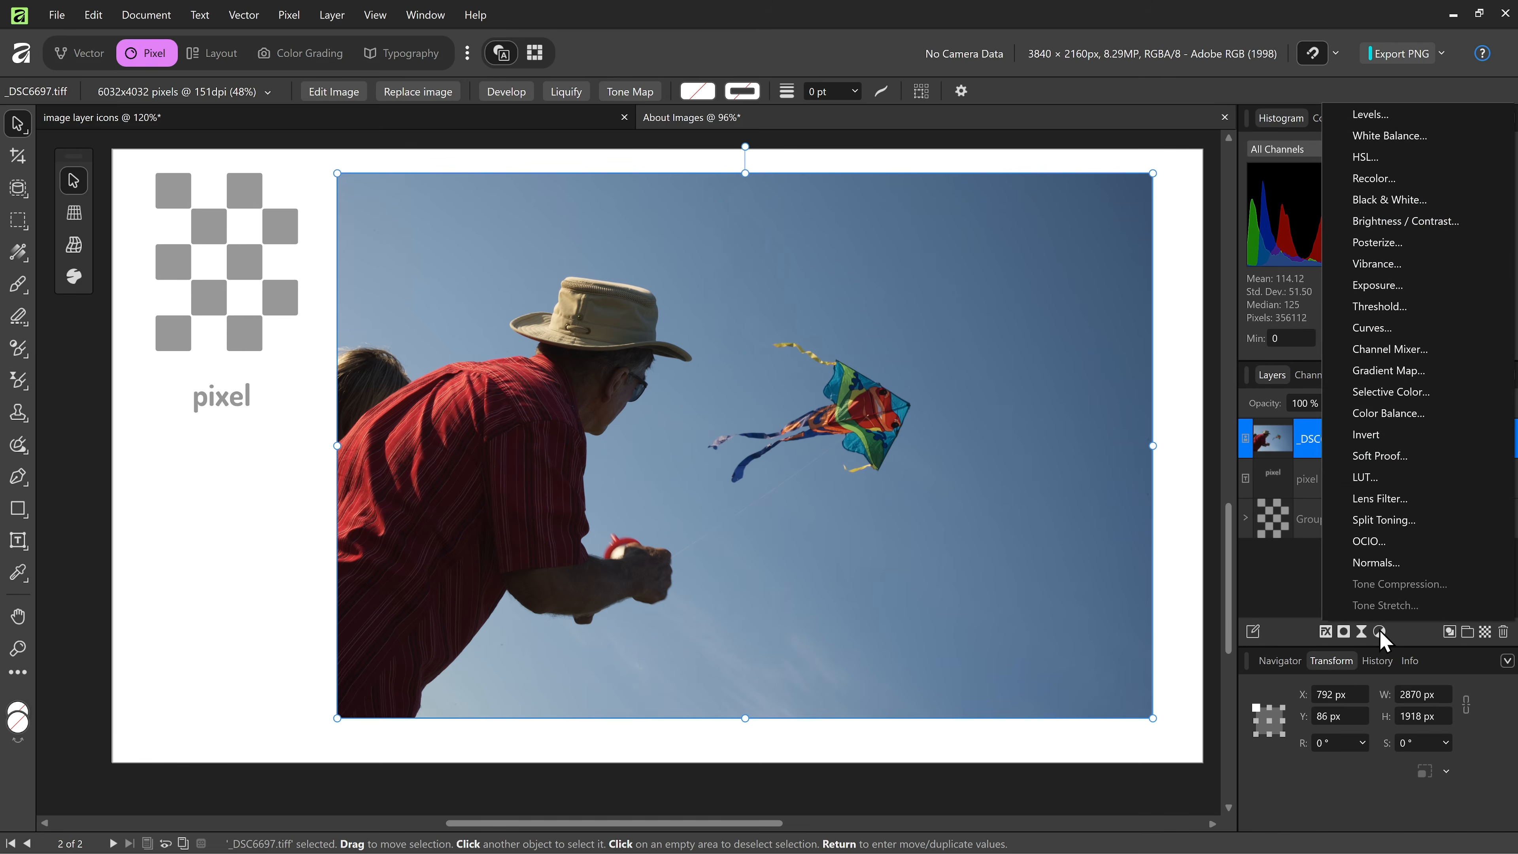
pyautogui.click(1277, 579)
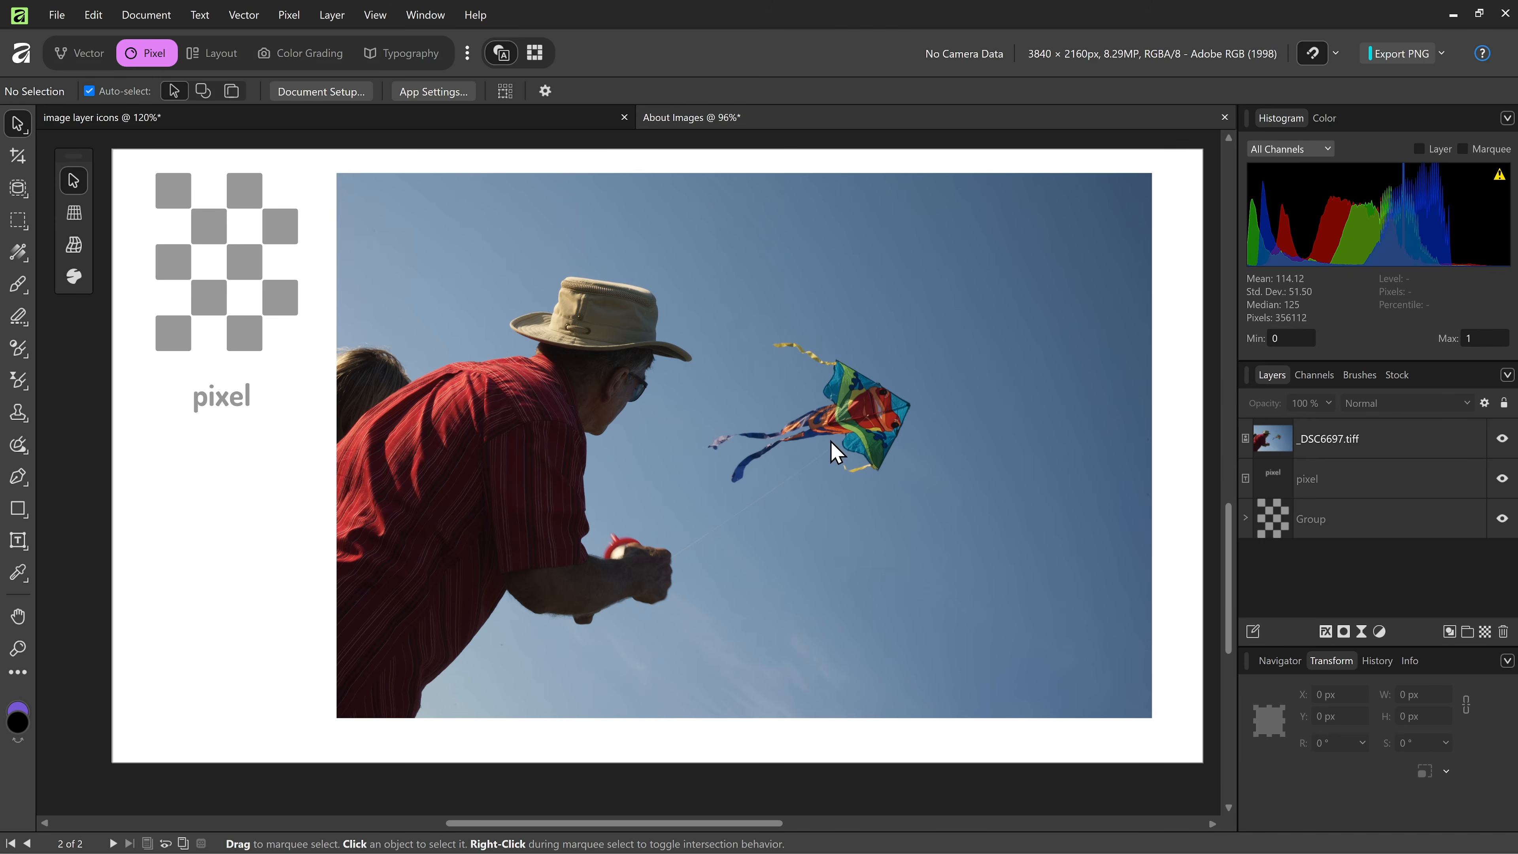
# Step: Rasterize the _DSC6697.tiff image of the man with the kite into a pixel layer
pyautogui.click(779, 366)
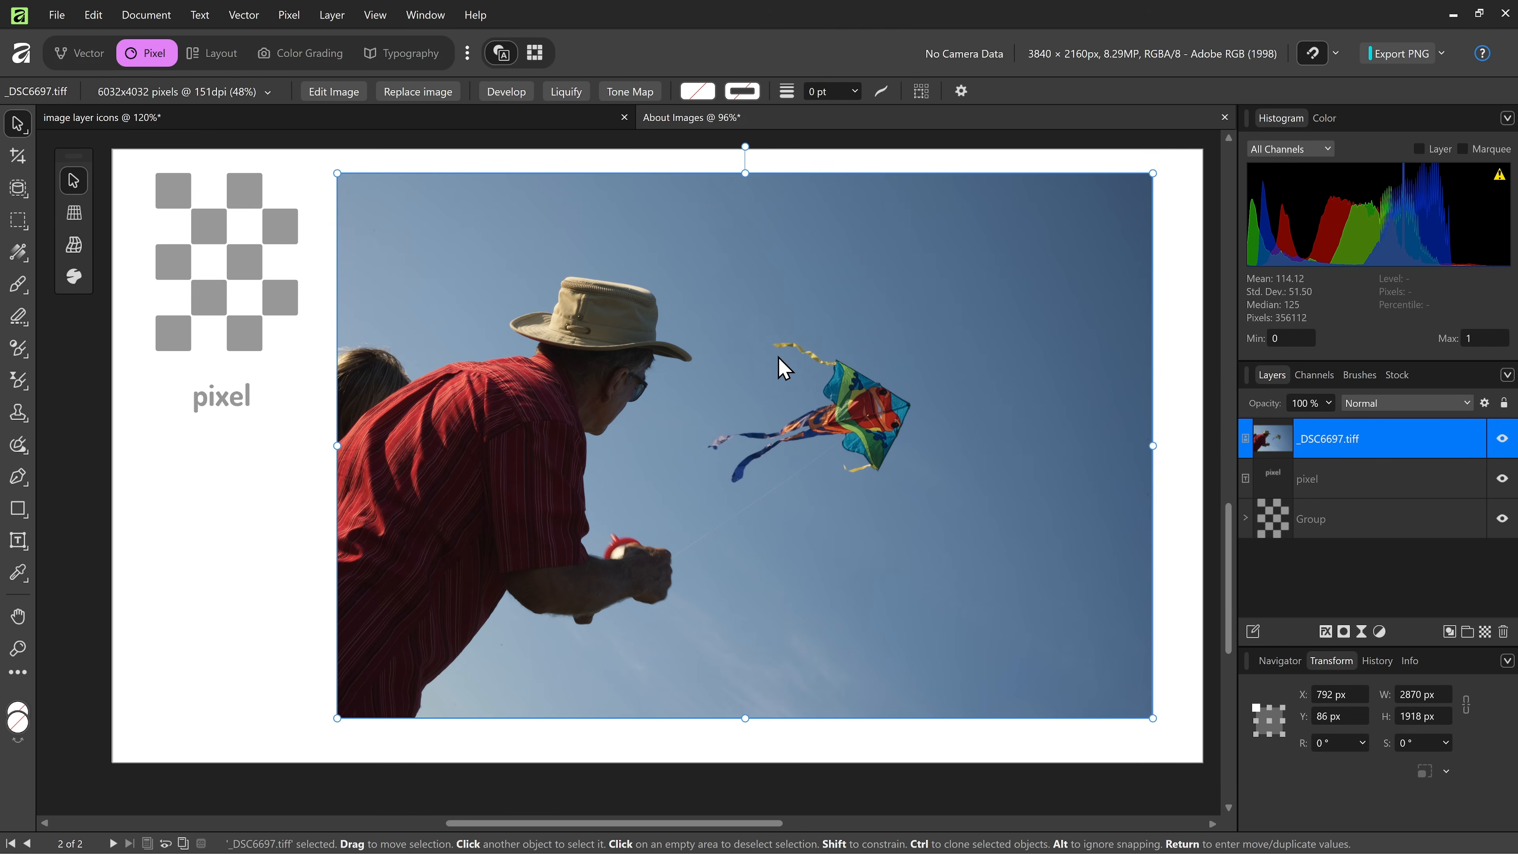
pyautogui.rightClick(779, 359)
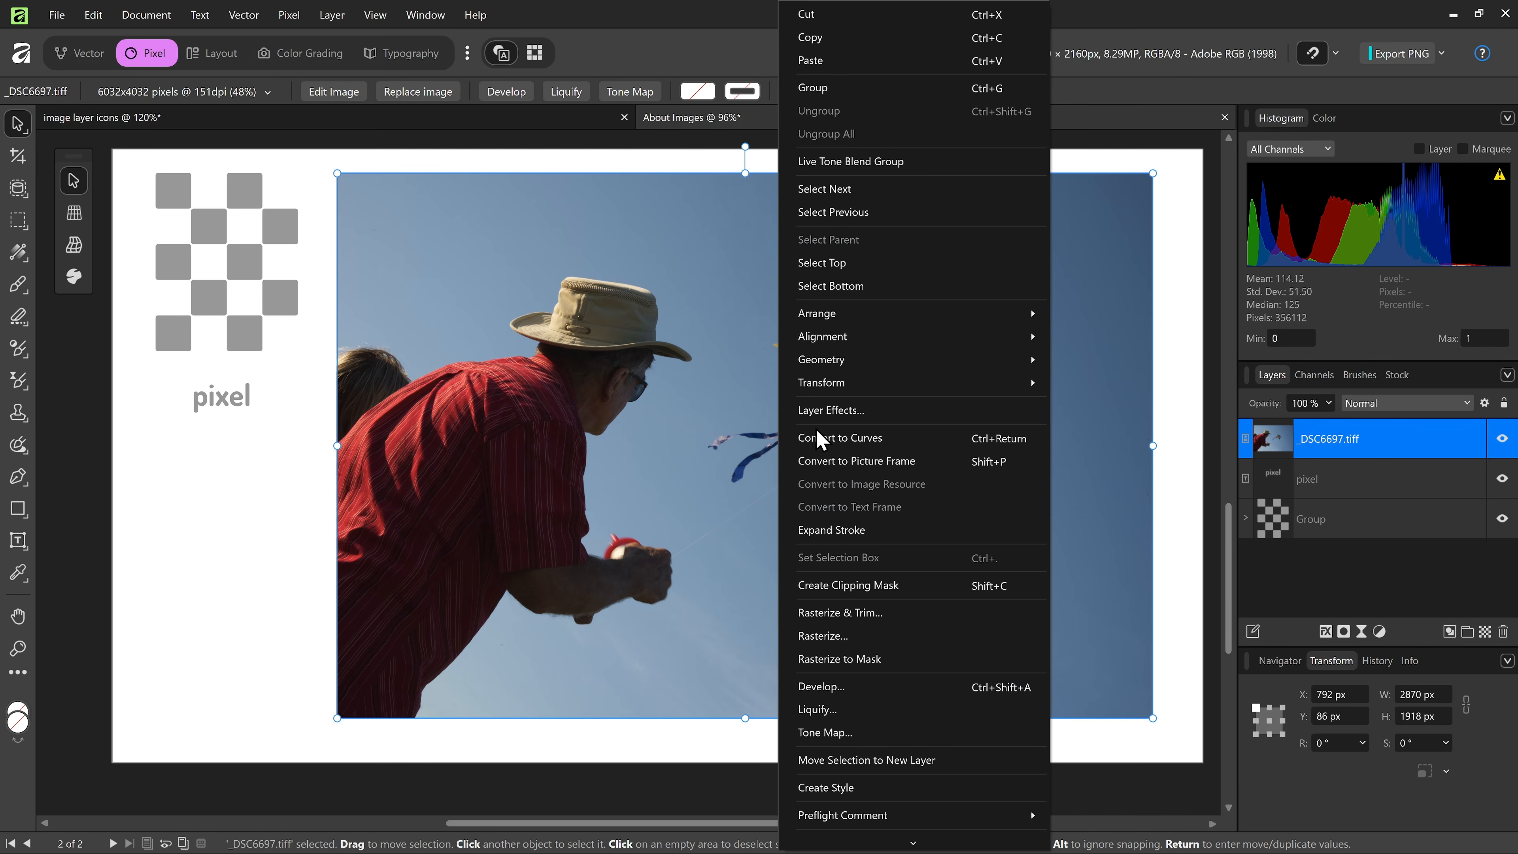
pyautogui.click(859, 637)
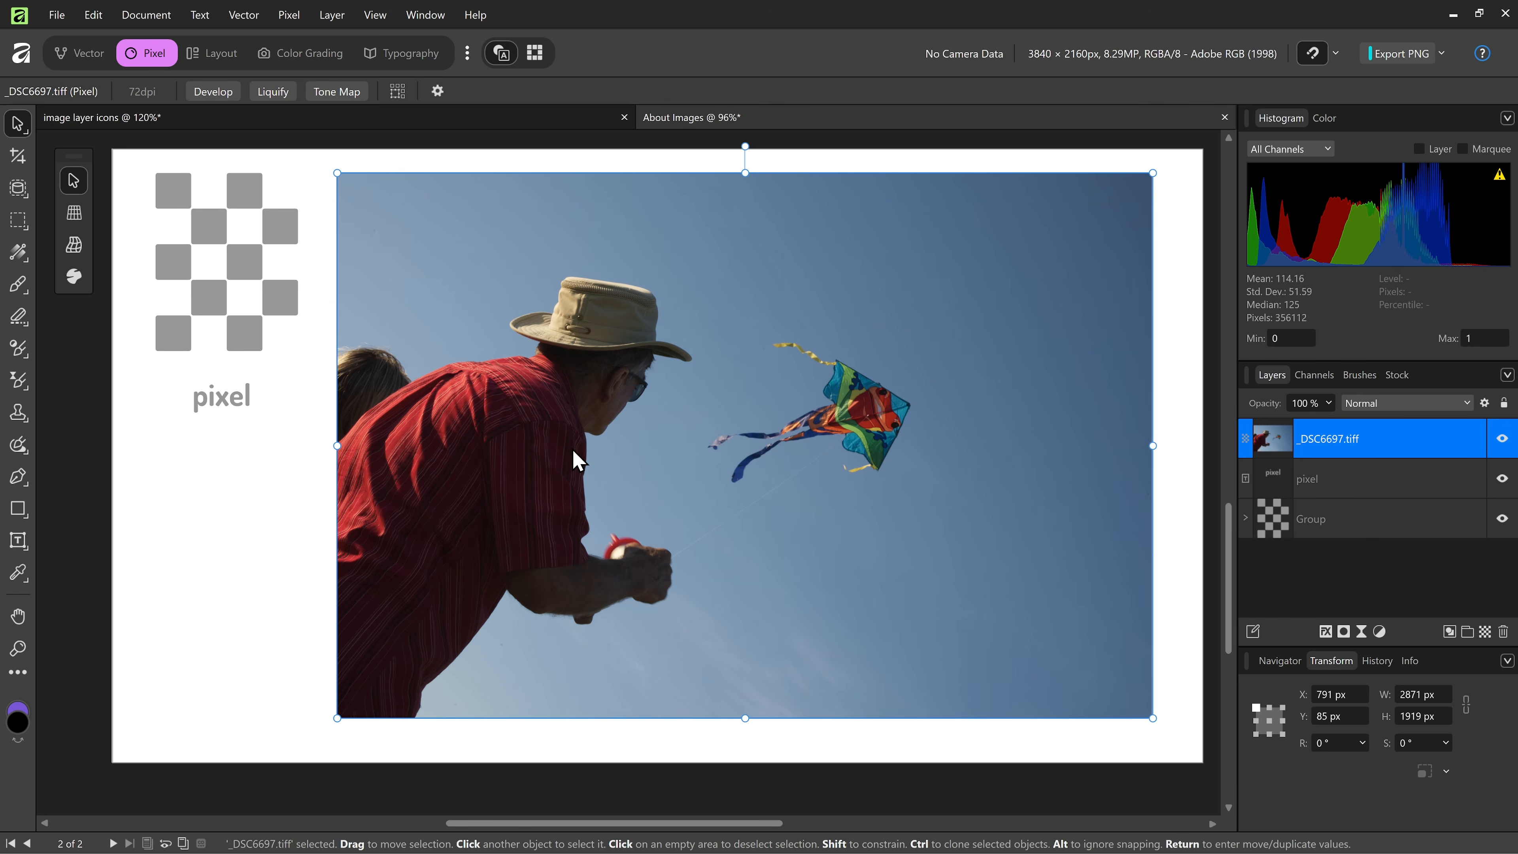
# Step: Paint over the kite in the rasterized photo with the 142 px Inpainting Brush on the current layer
pyautogui.press('b')
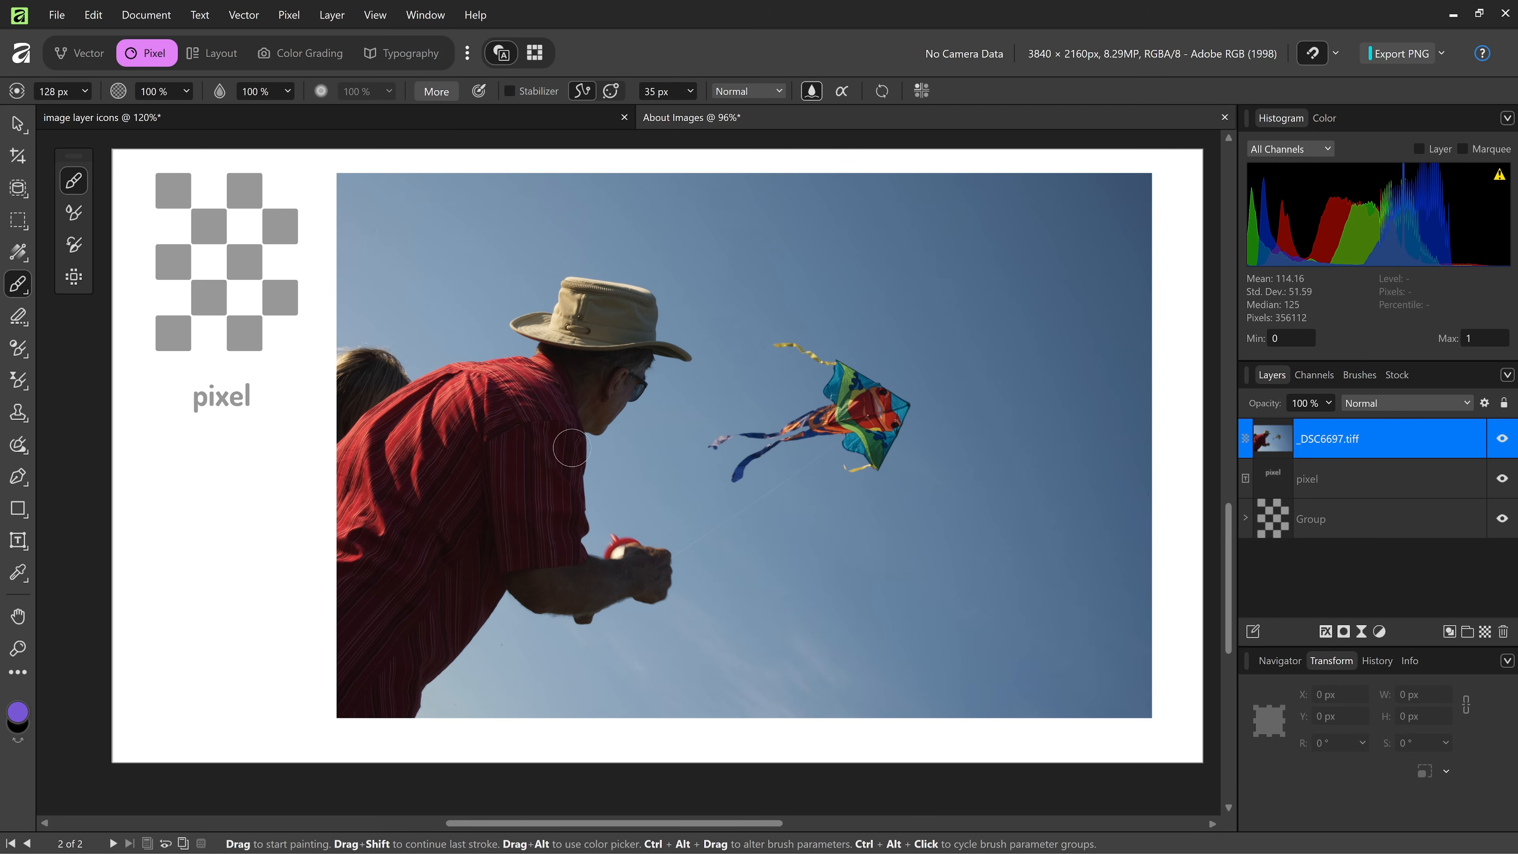
pyautogui.click(13, 452)
pyautogui.click(72, 438)
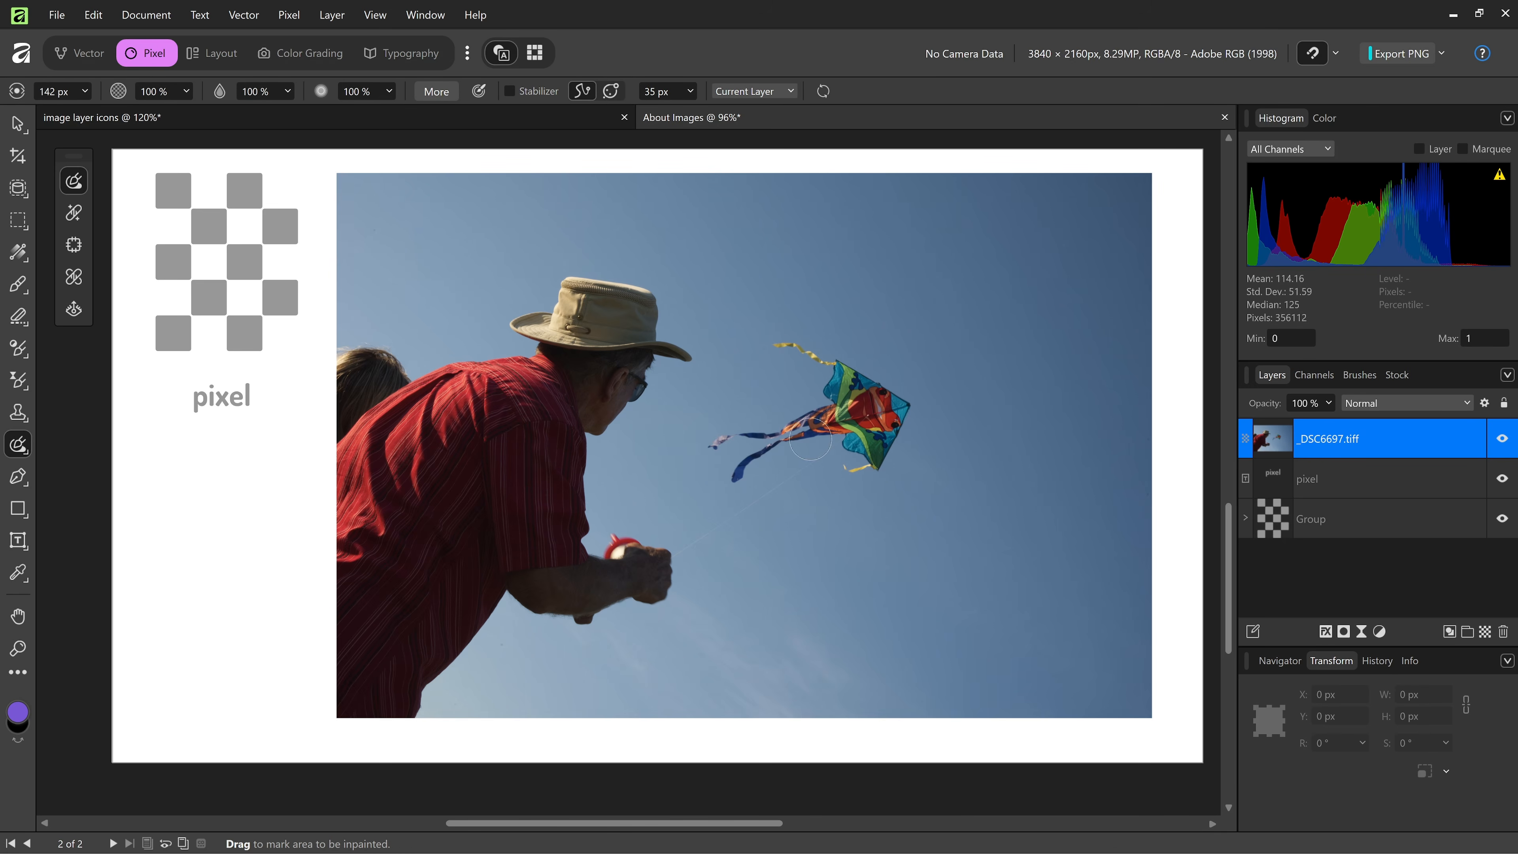
pyautogui.moveTo(780, 347)
pyautogui.mouseDown()
pyautogui.moveTo(896, 404)
pyautogui.moveTo(891, 442)
pyautogui.moveTo(871, 472)
pyautogui.moveTo(851, 445)
pyautogui.moveTo(860, 415)
pyautogui.moveTo(807, 388)
pyautogui.moveTo(837, 428)
pyautogui.moveTo(729, 439)
pyautogui.moveTo(726, 470)
pyautogui.moveTo(903, 399)
pyautogui.mouseUp()
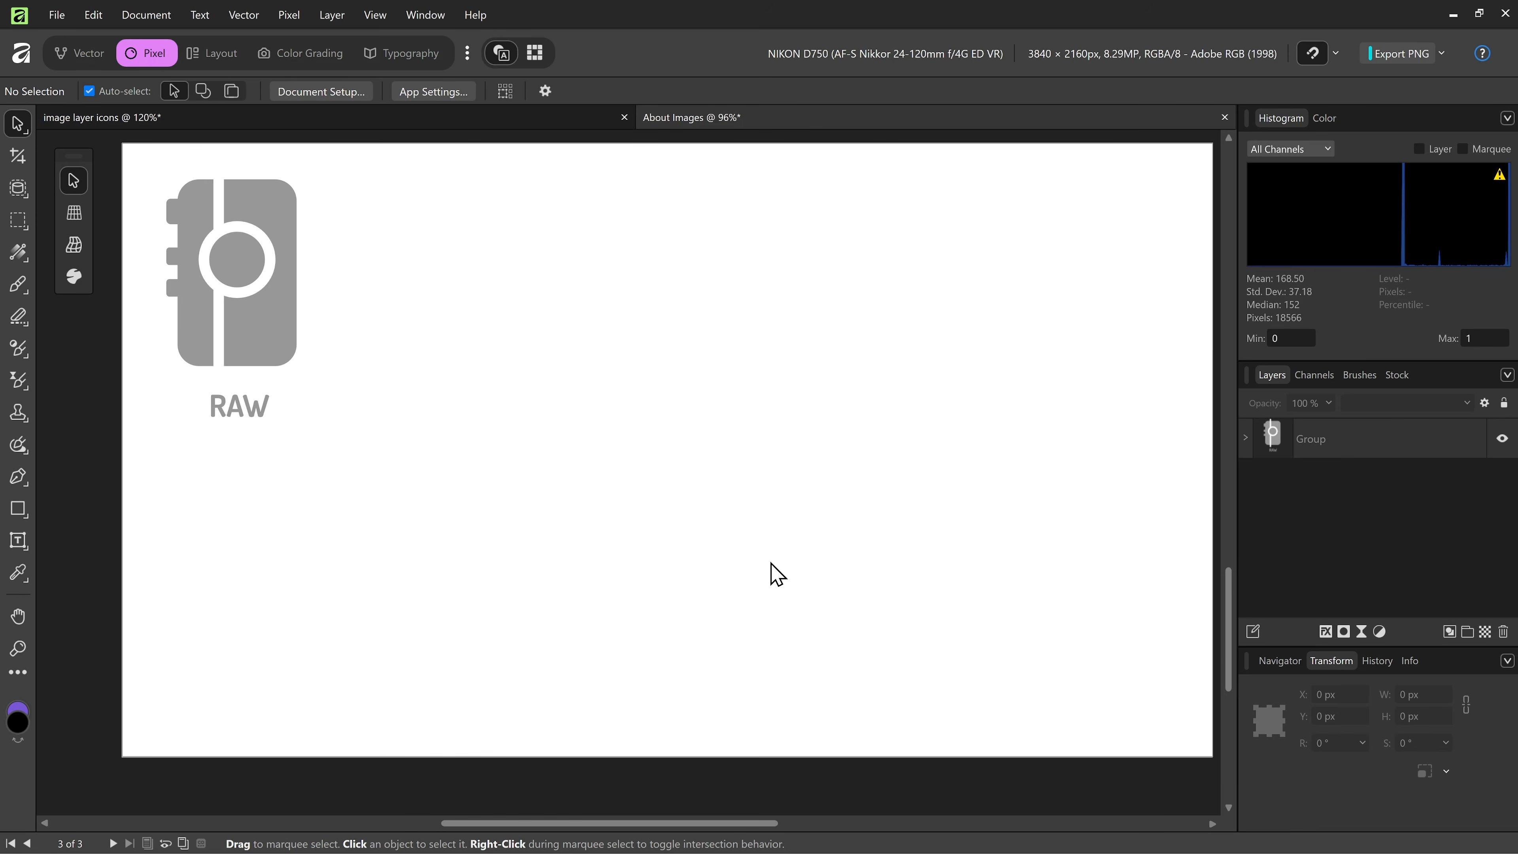
# Step: Place 20181217-_DSC6135.DNG from the Sample Images folder beside the RAW icon at about 2705 × 1808 px
pyautogui.hotkey('ctrl', 'o')
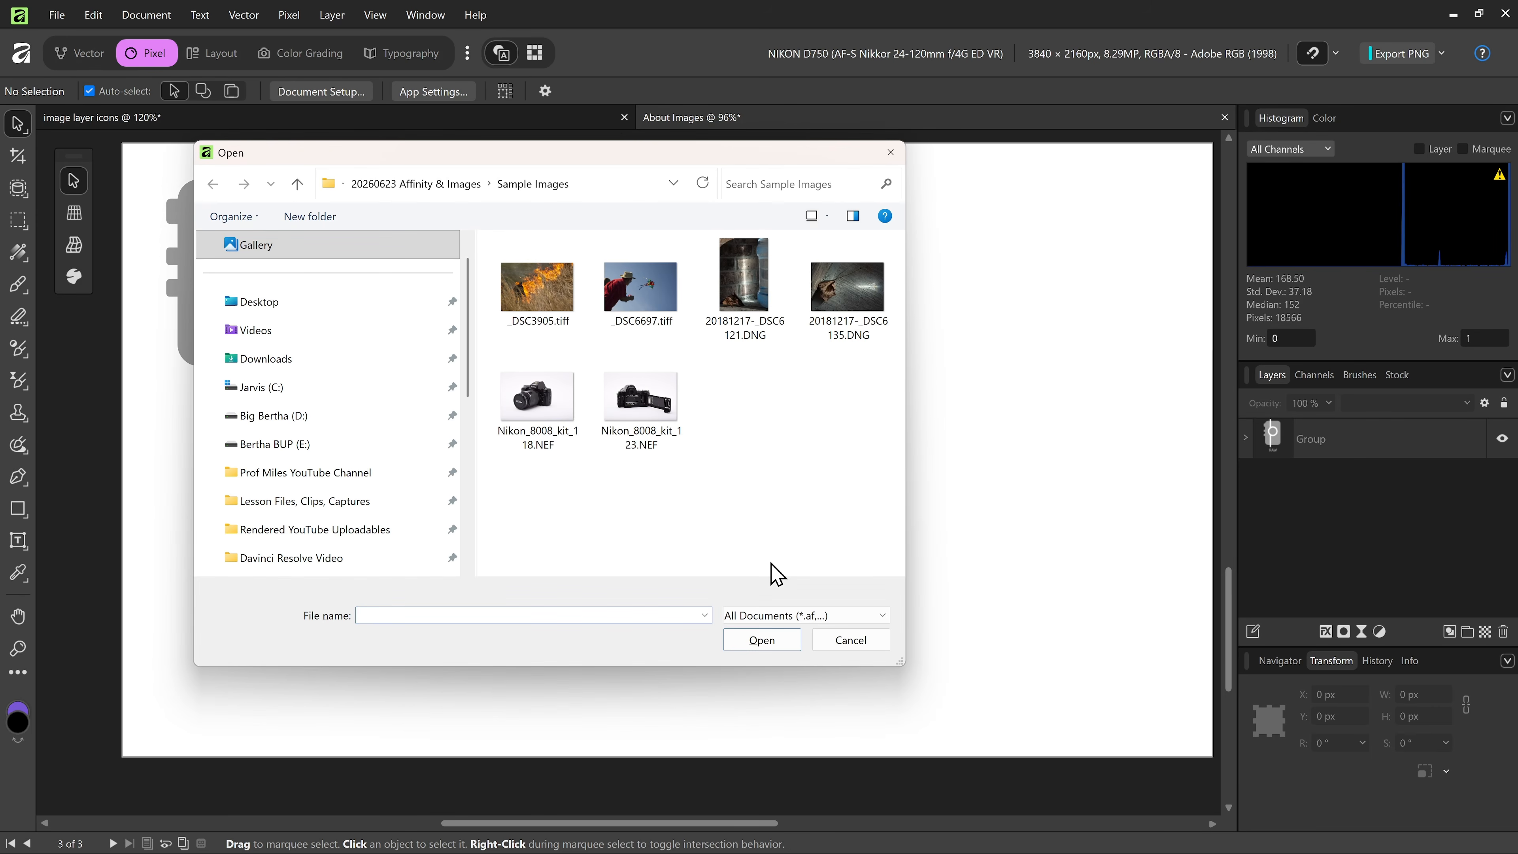
pyautogui.click(834, 309)
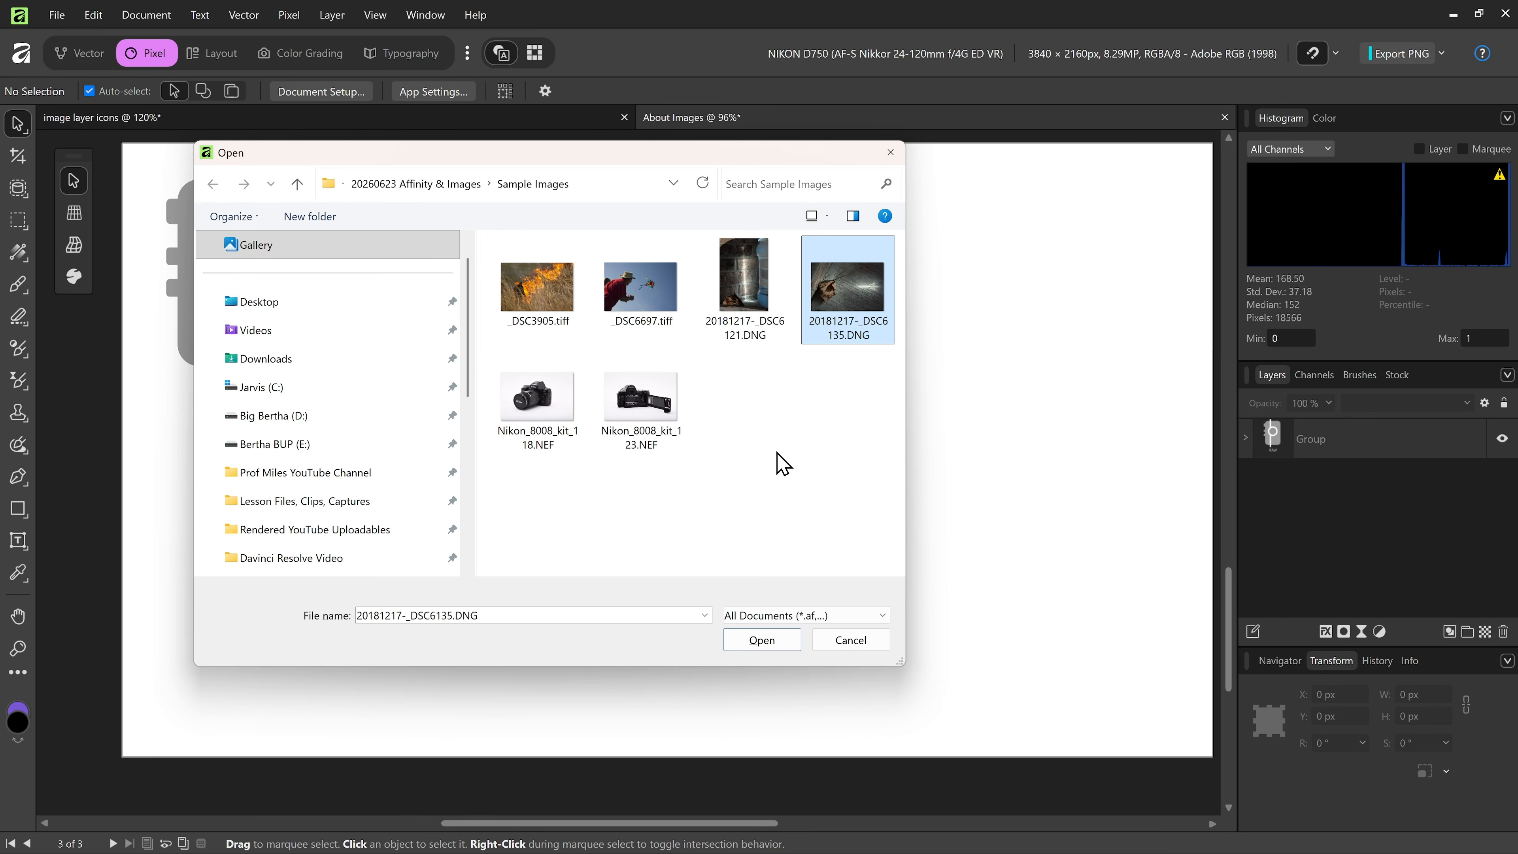
pyautogui.click(762, 640)
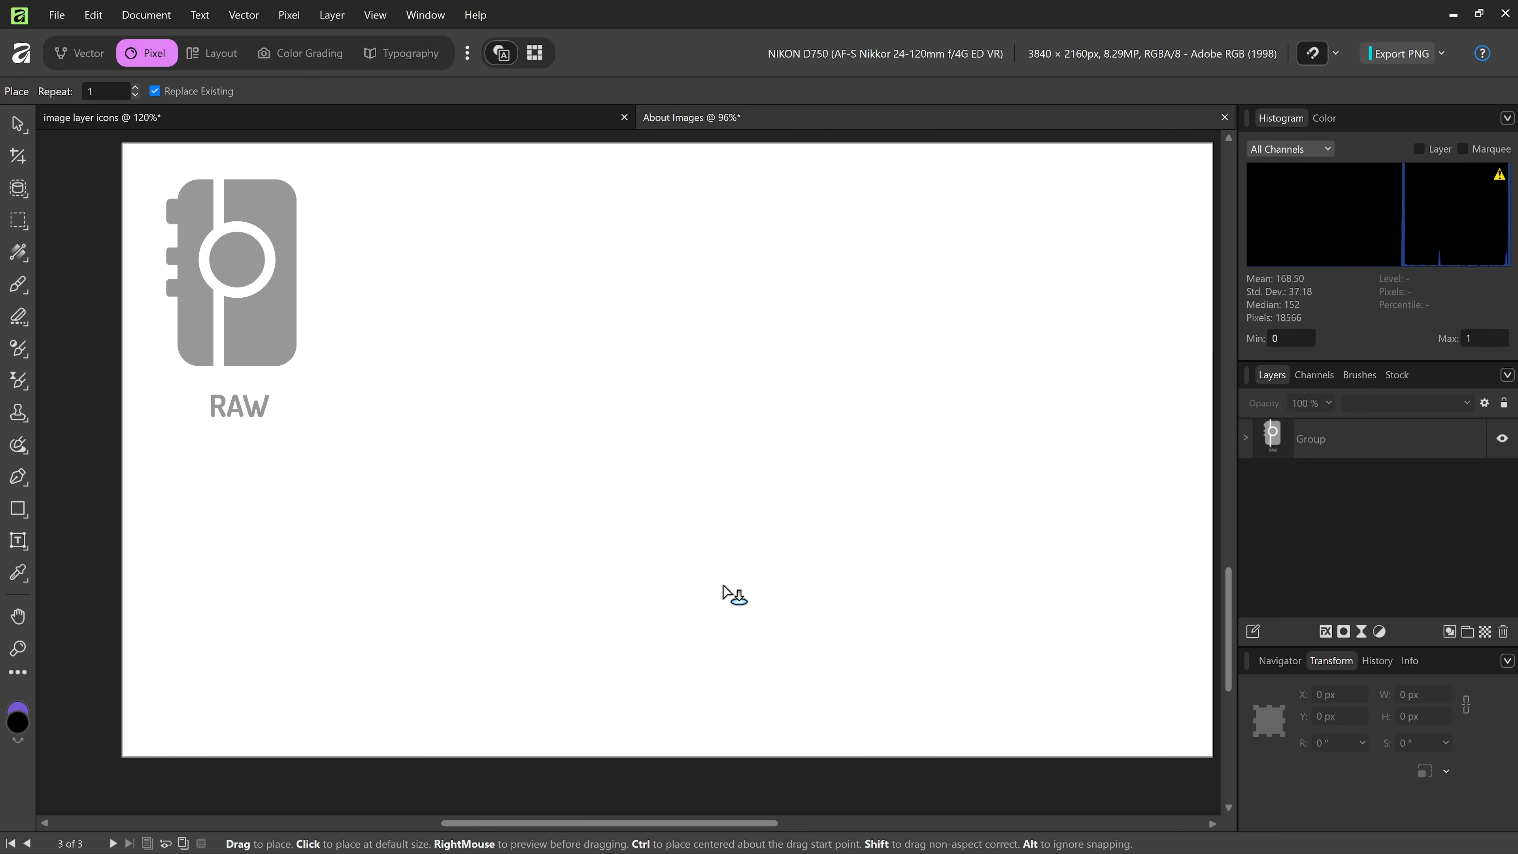
pyautogui.moveTo(346, 177); pyautogui.dragTo(1094, 732)
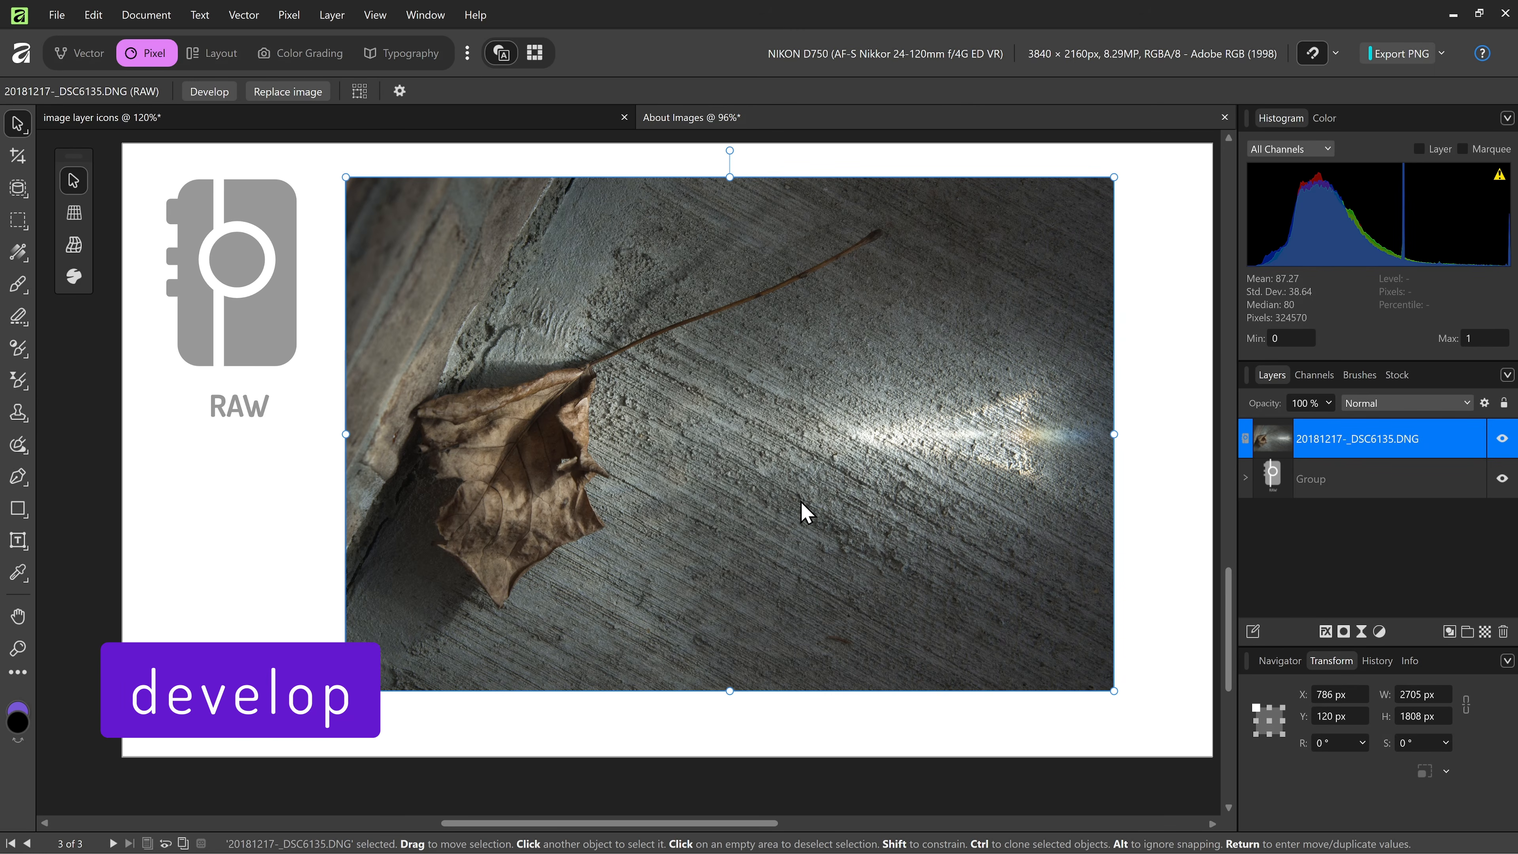
# Step: Open the placed leaf RAW image for developing, and set its Exposure to 0.699 and Clarity to 26%
pyautogui.click(203, 95)
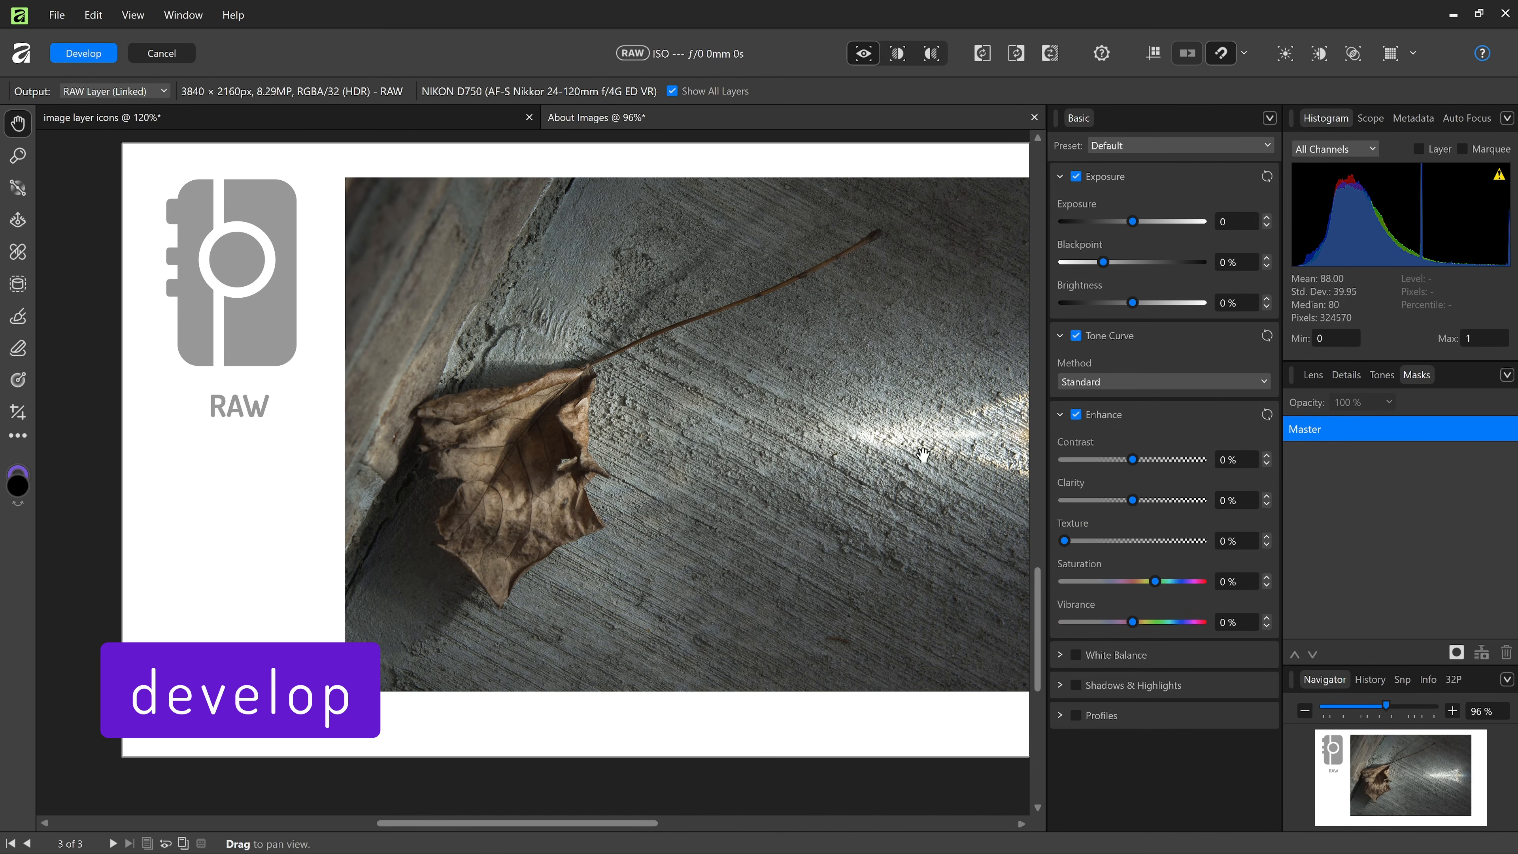
pyautogui.moveTo(786, 519); pyautogui.dragTo(645, 529)
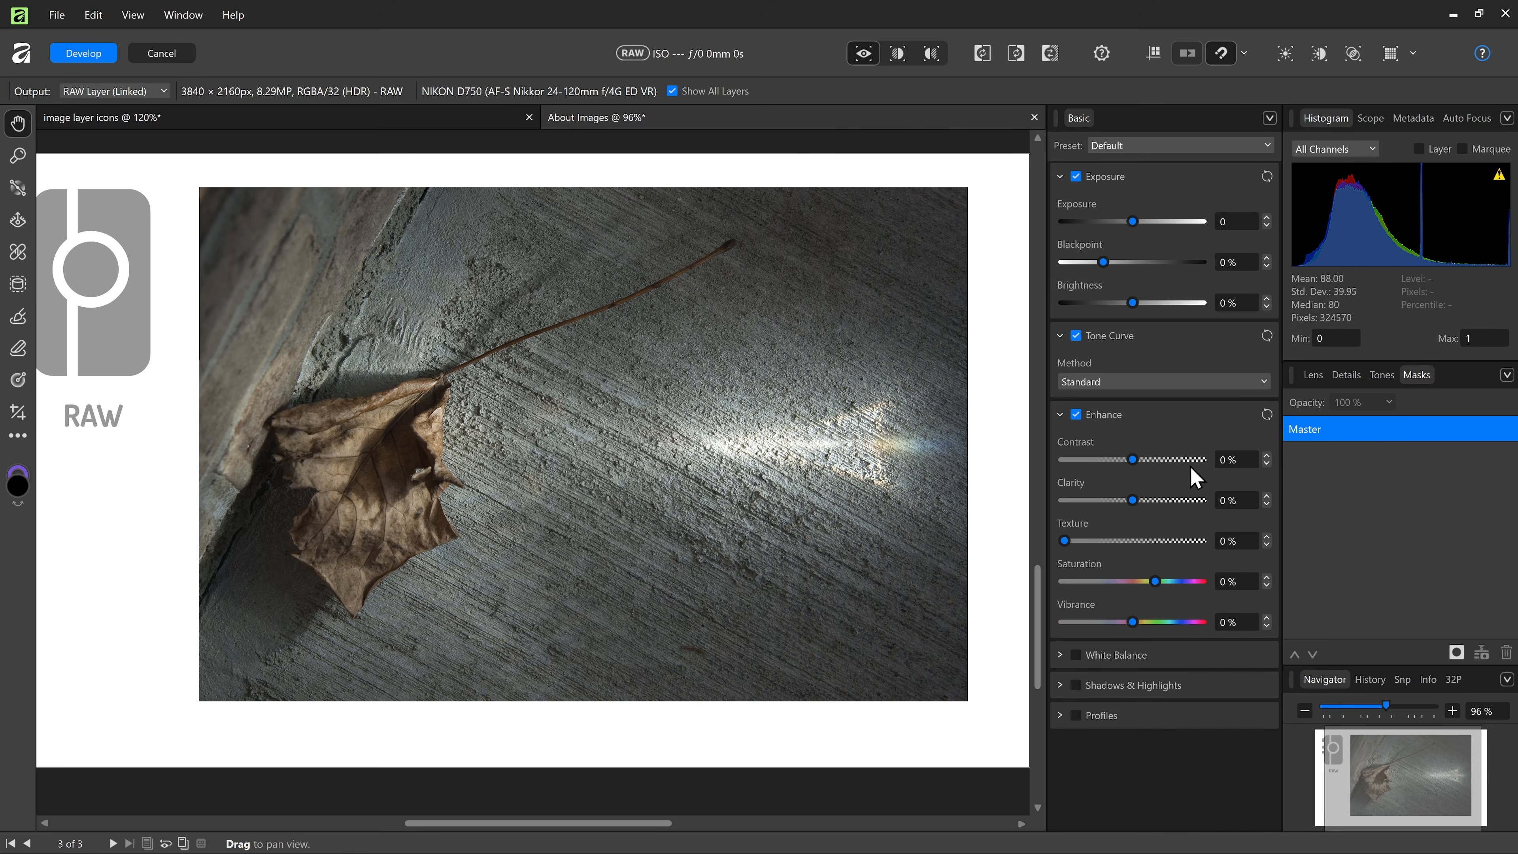
pyautogui.moveTo(870, 482); pyautogui.dragTo(840, 483)
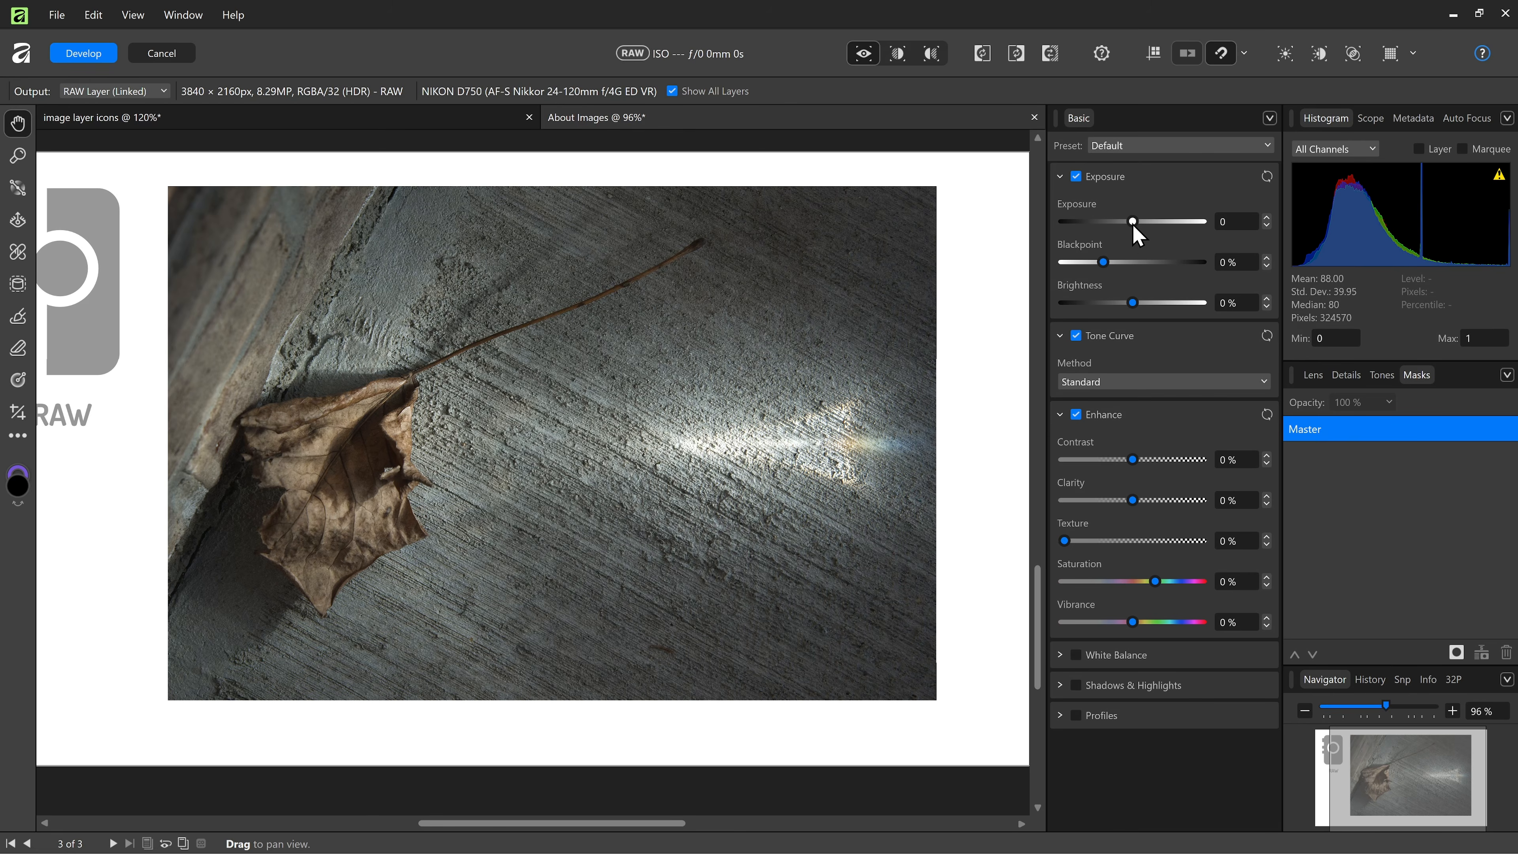
pyautogui.moveTo(1133, 222); pyautogui.dragTo(1143, 223)
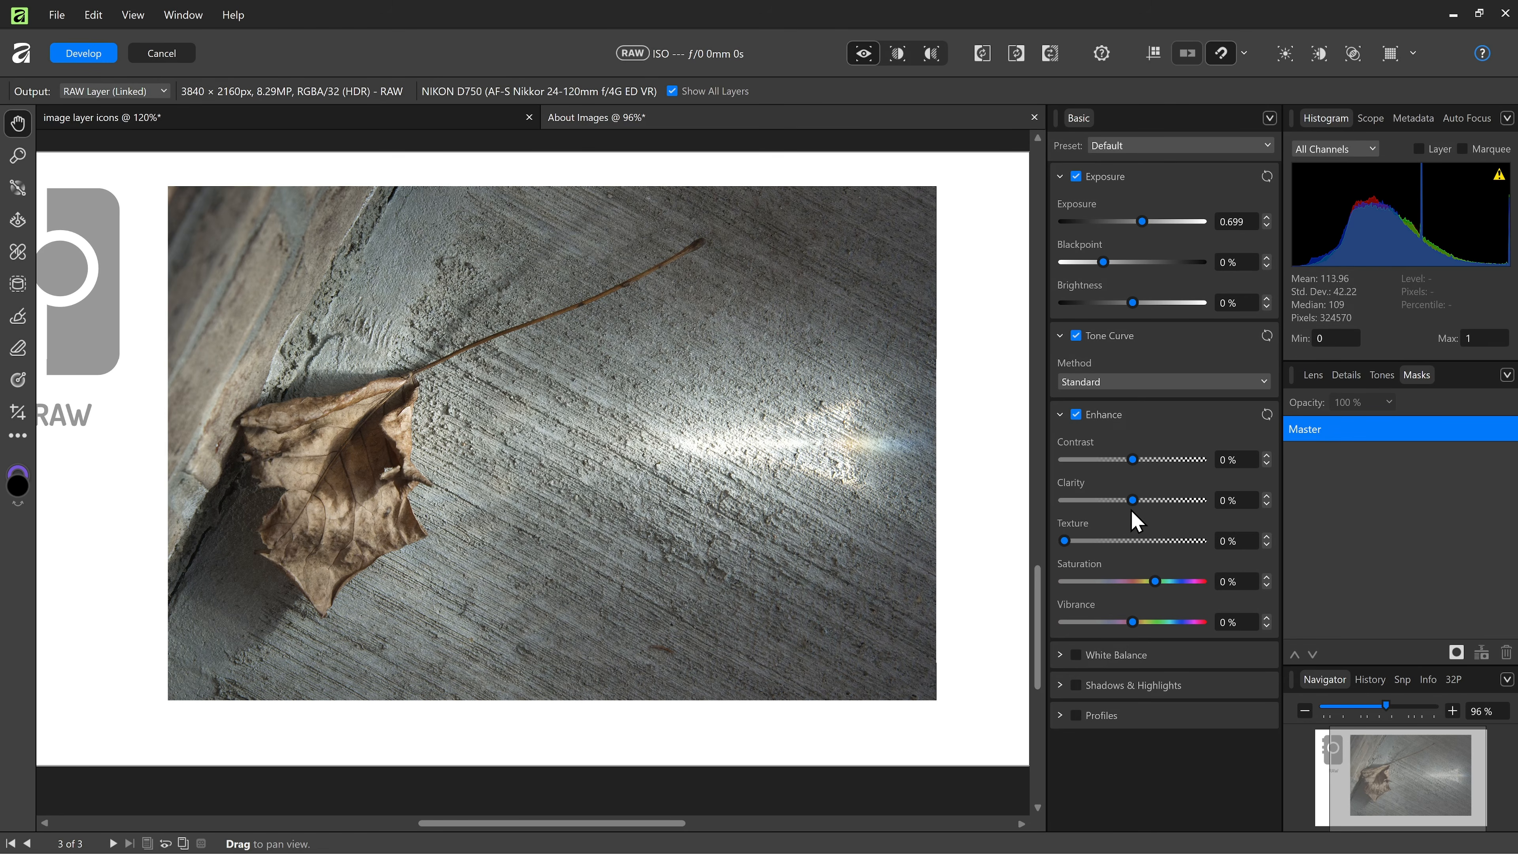
pyautogui.moveTo(1134, 501); pyautogui.dragTo(1151, 502)
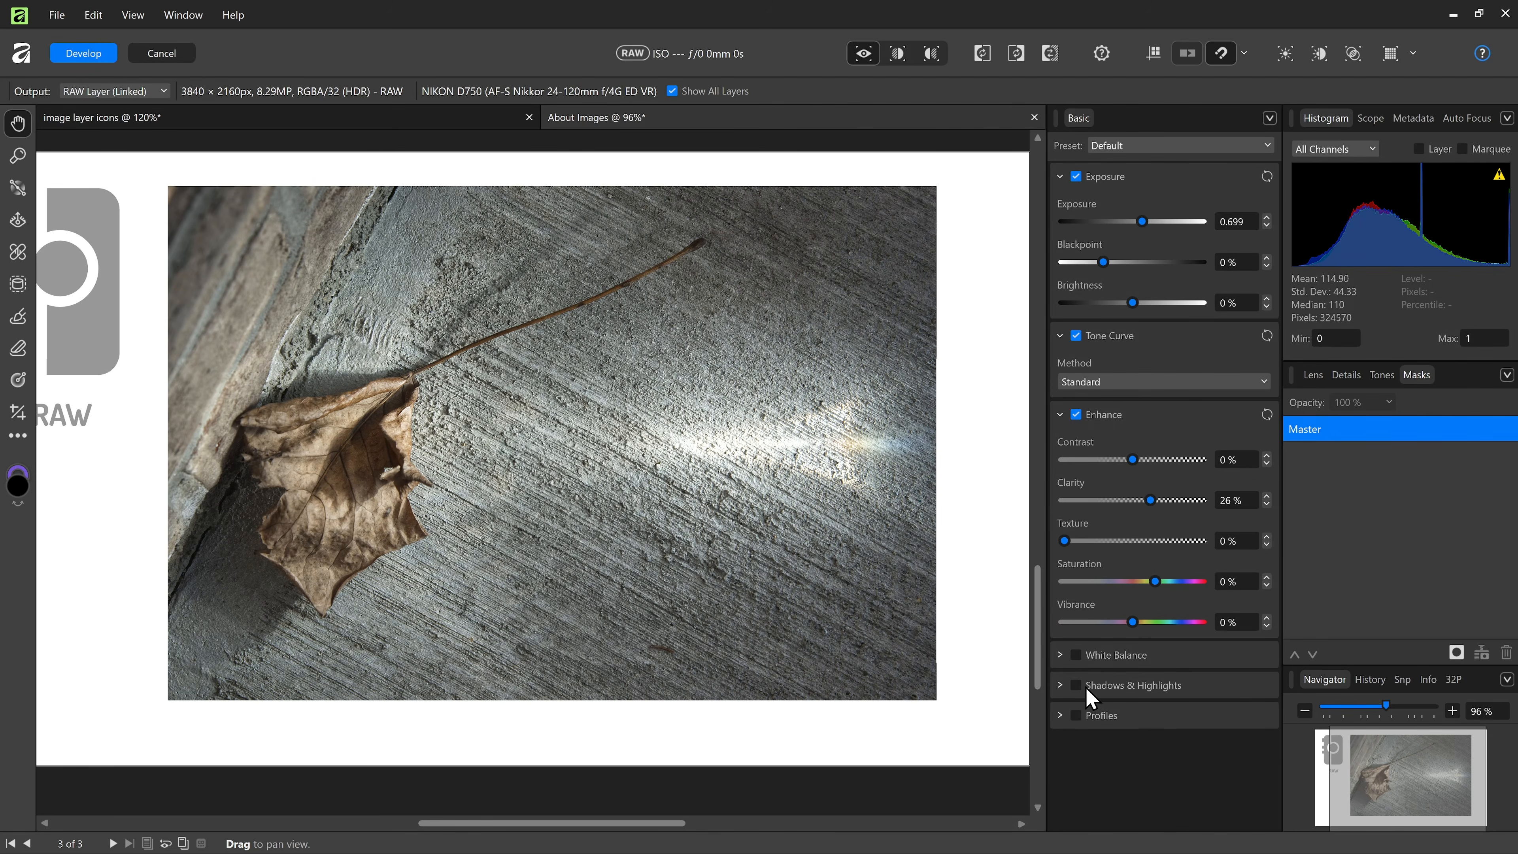
# Step: Enable the Shadows & Highlights adjustment for the leaf RAW image, setting Highlights to -34% and Shadows to 41%
pyautogui.click(1072, 686)
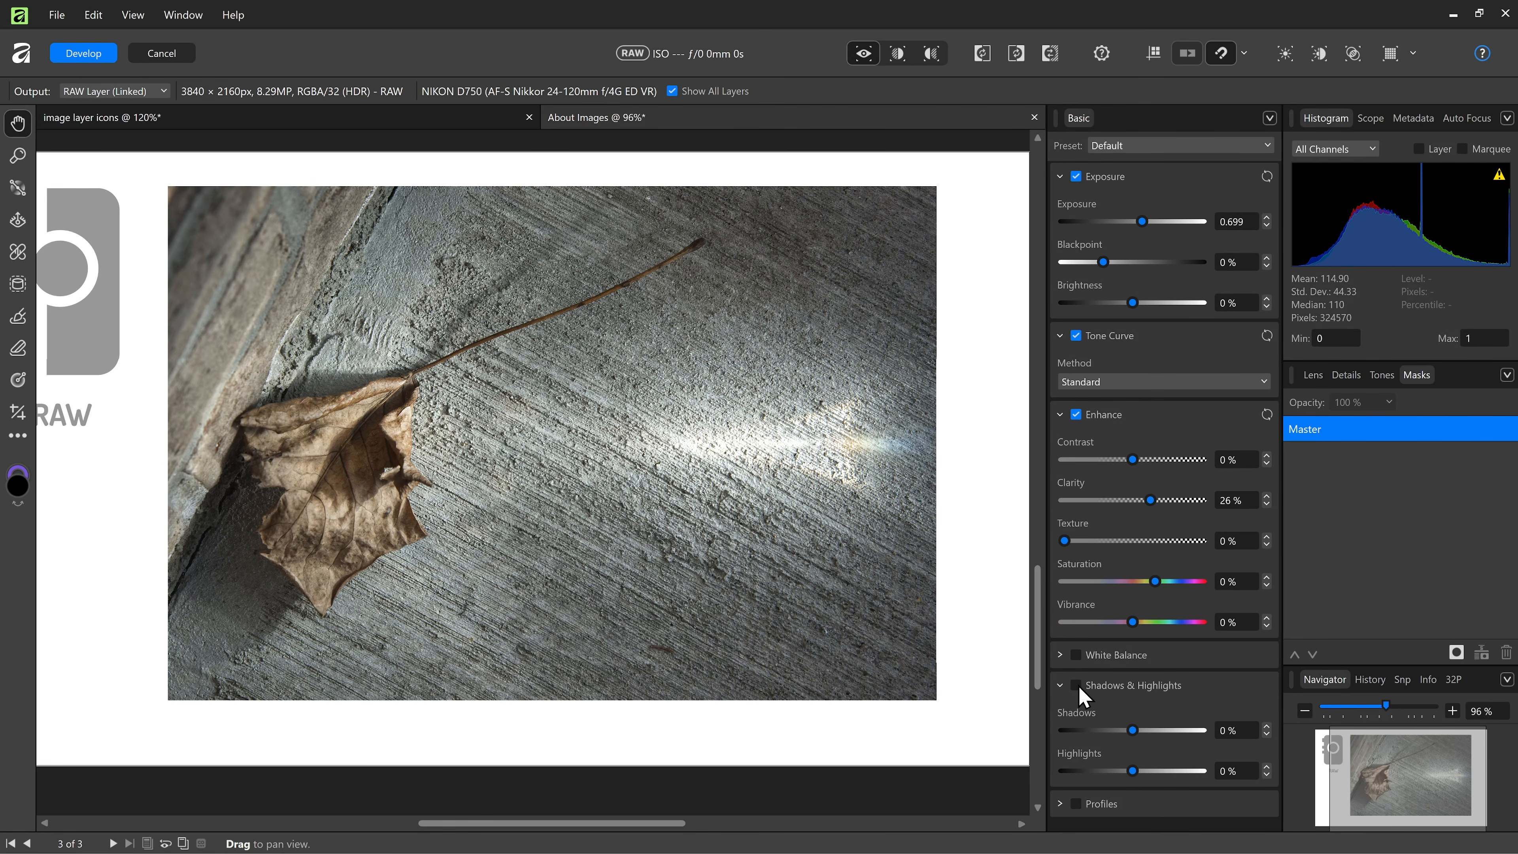
pyautogui.click(1076, 686)
pyautogui.moveTo(1134, 770); pyautogui.dragTo(1109, 768)
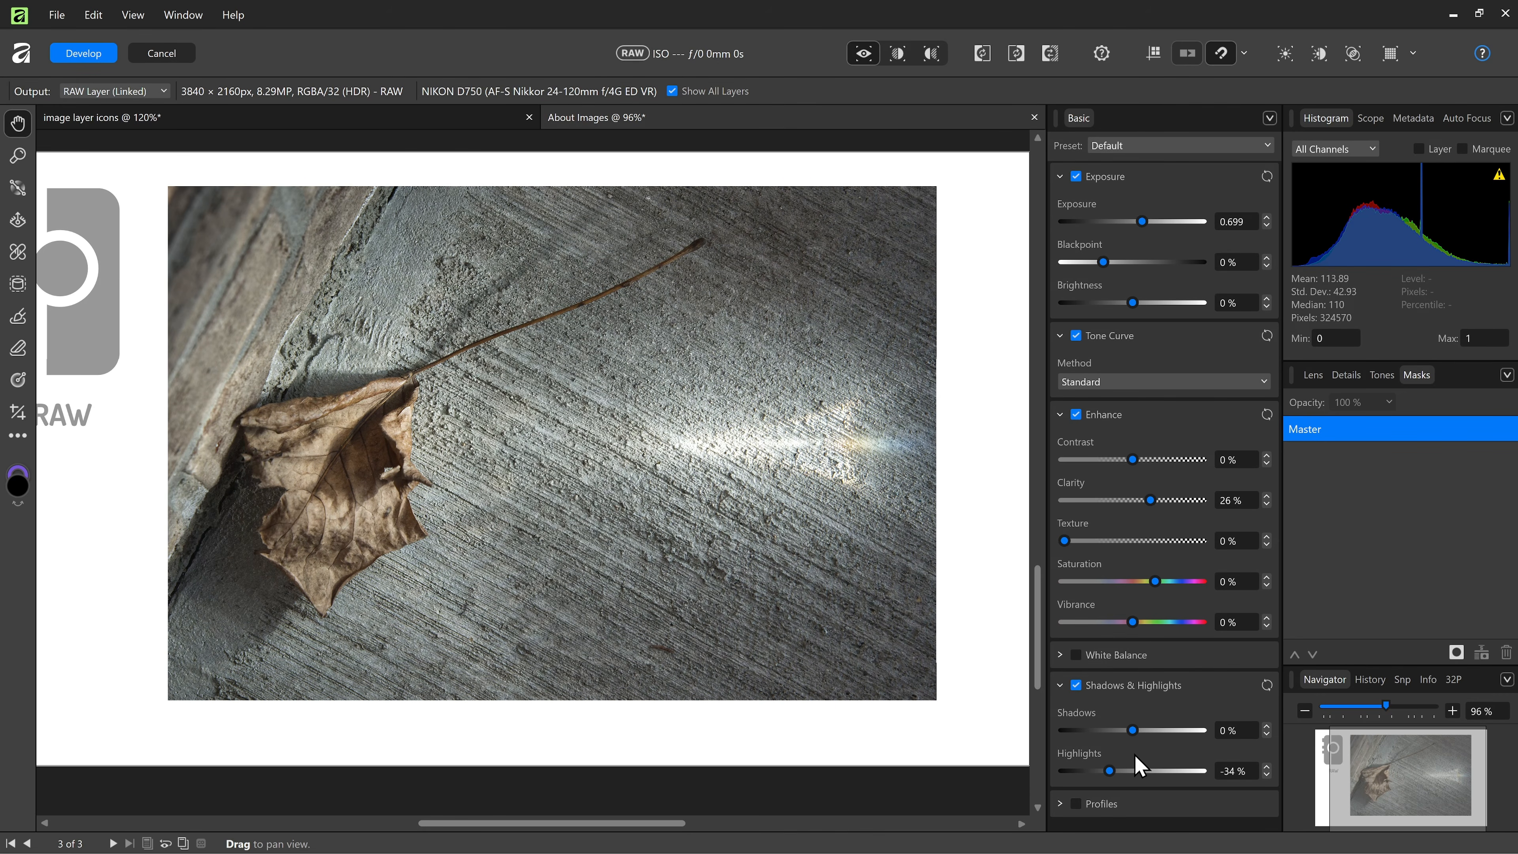
pyautogui.moveTo(1133, 728); pyautogui.dragTo(1160, 730)
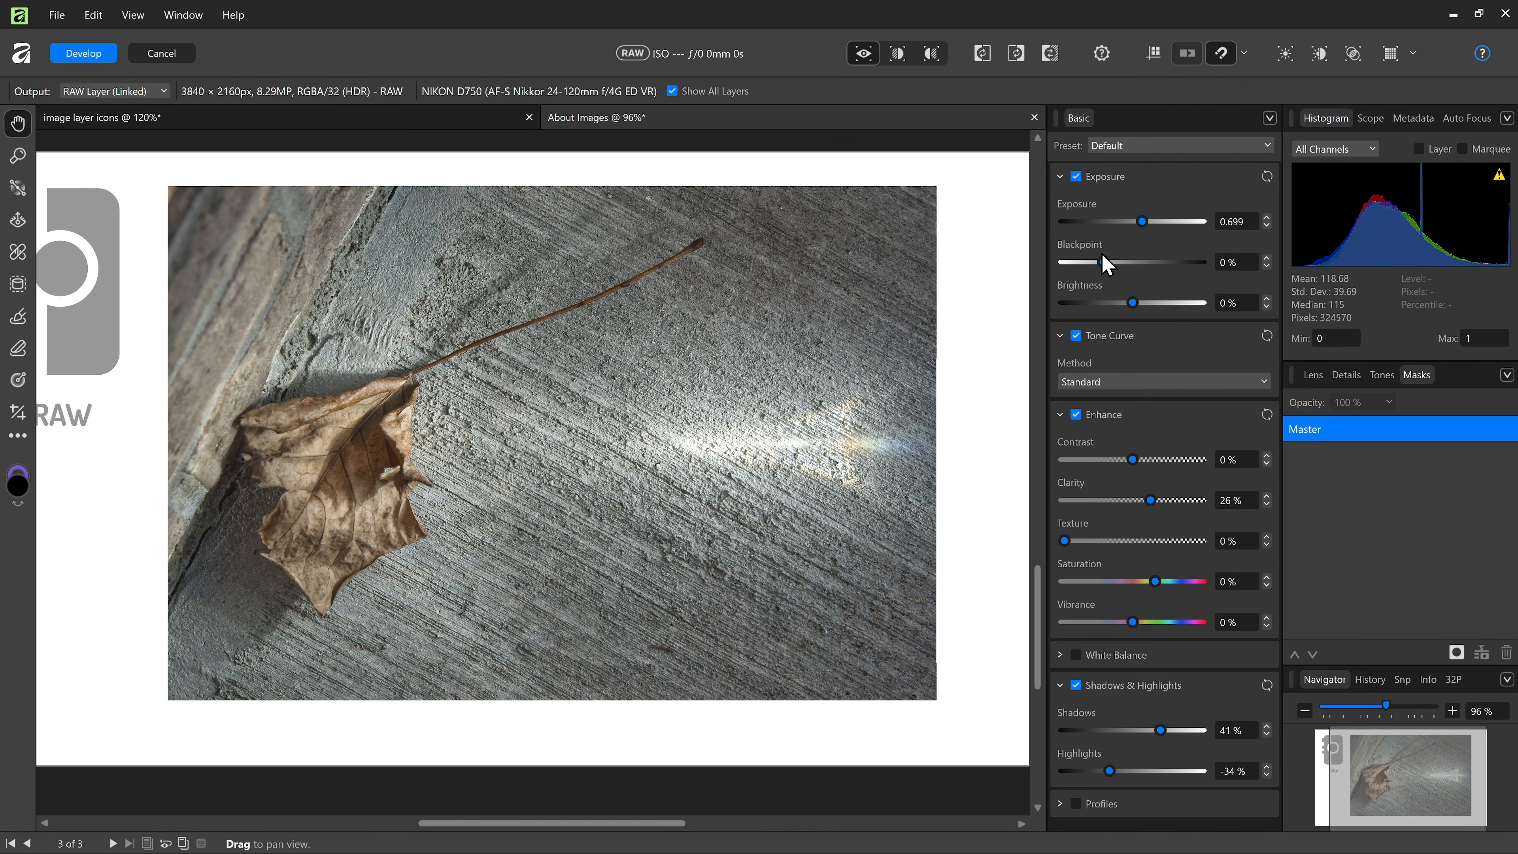
# Step: Set the Blackpoint to -1%, increase the Saturation, and apply the RAW development to return to the document
pyautogui.moveTo(1104, 267); pyautogui.dragTo(1100, 266)
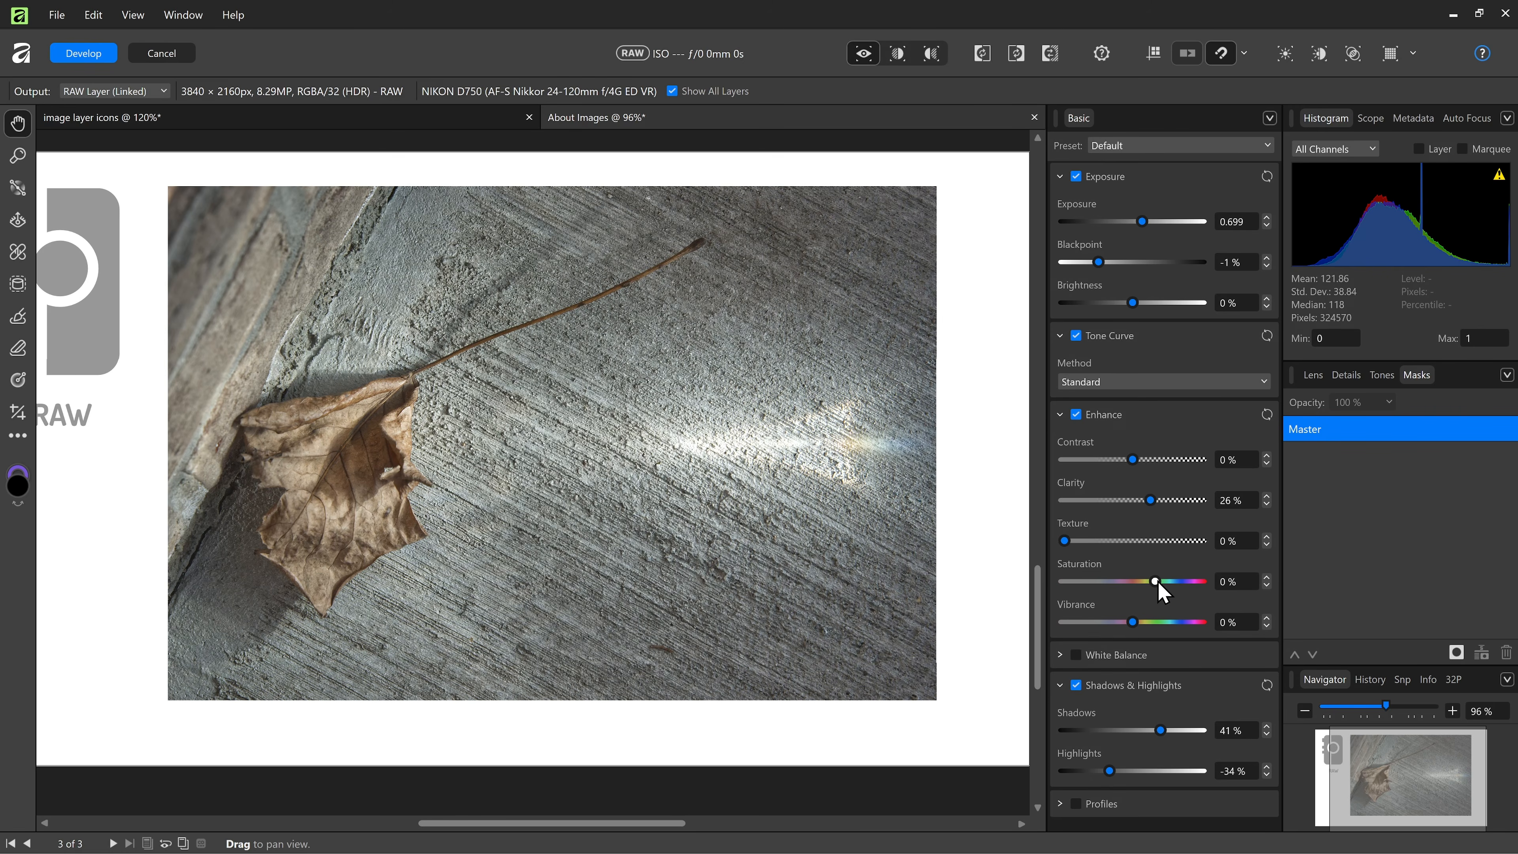
pyautogui.moveTo(1157, 582); pyautogui.dragTo(1178, 583)
pyautogui.click(84, 53)
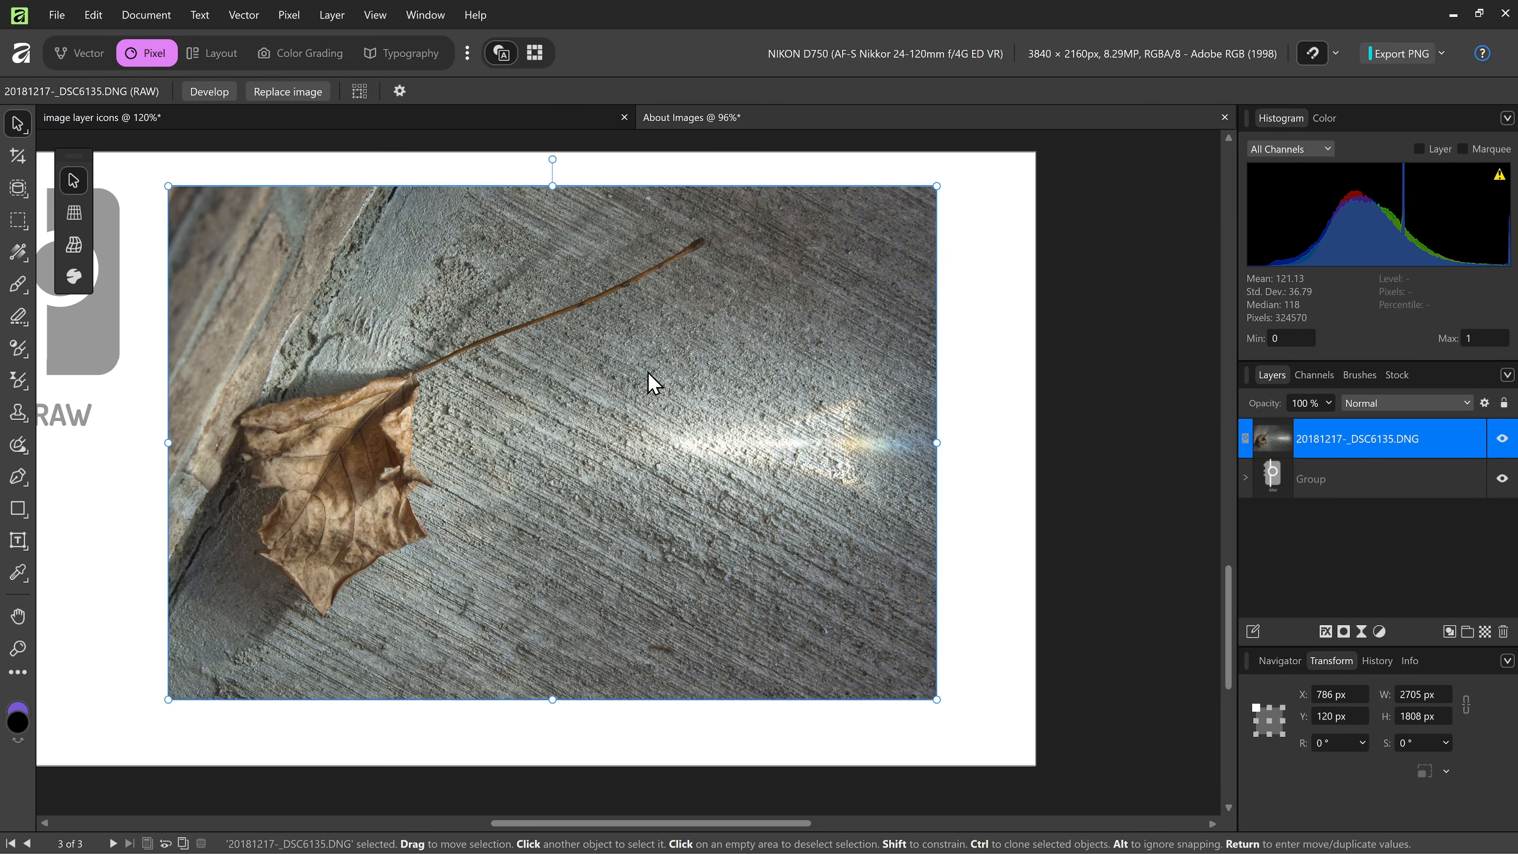
# Step: Check the layer-type icon of 20181217-_DSC6135.DNG, select that developed leaf image, and activate the text tool
pyautogui.click(998, 604)
pyautogui.moveTo(993, 655); pyautogui.dragTo(1138, 666)
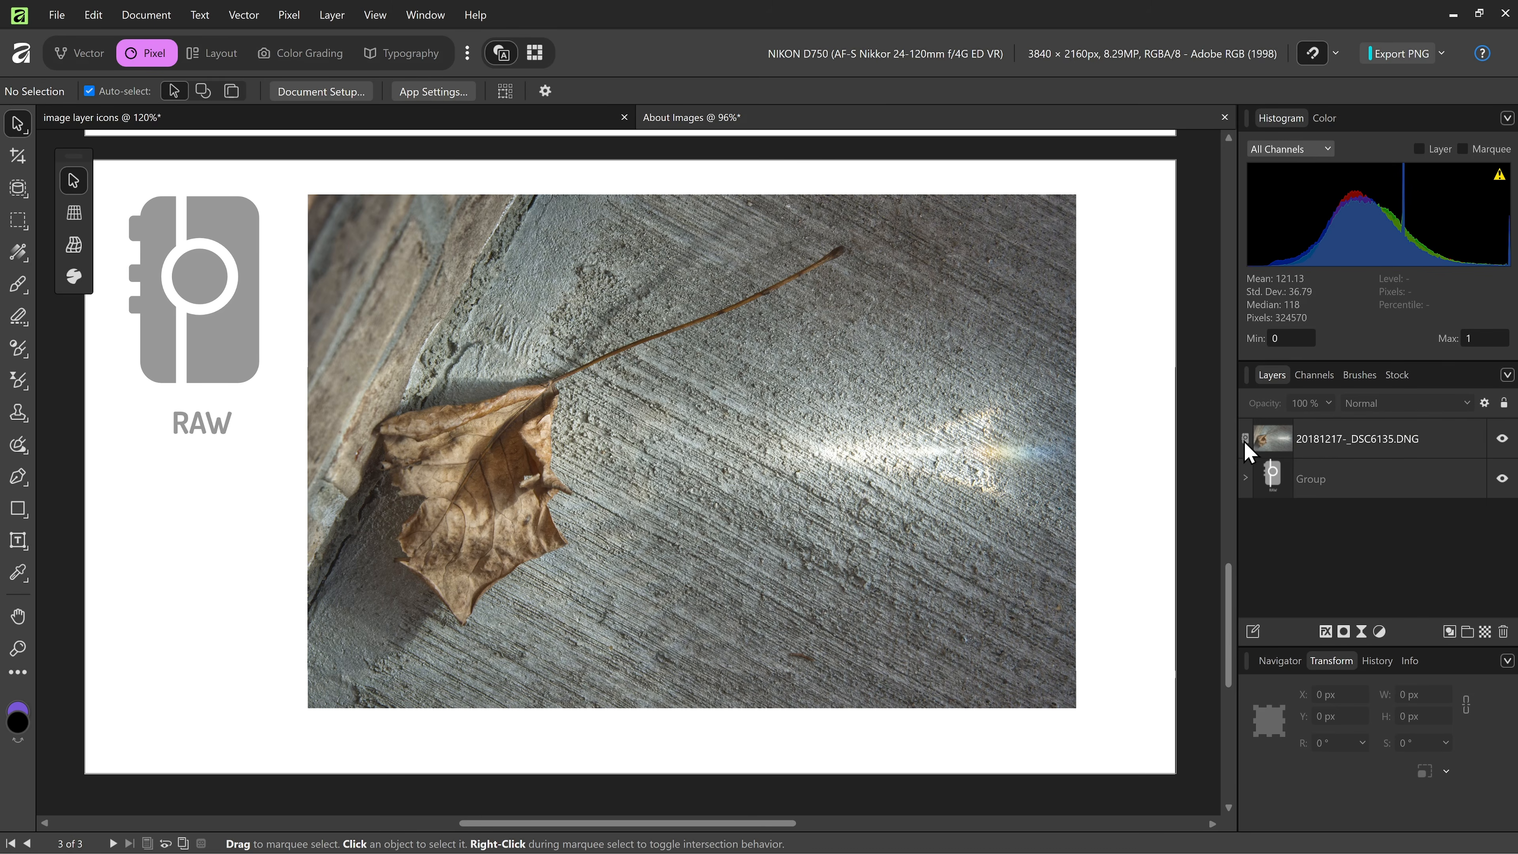
pyautogui.moveTo(1245, 437)
pyautogui.click(1014, 494)
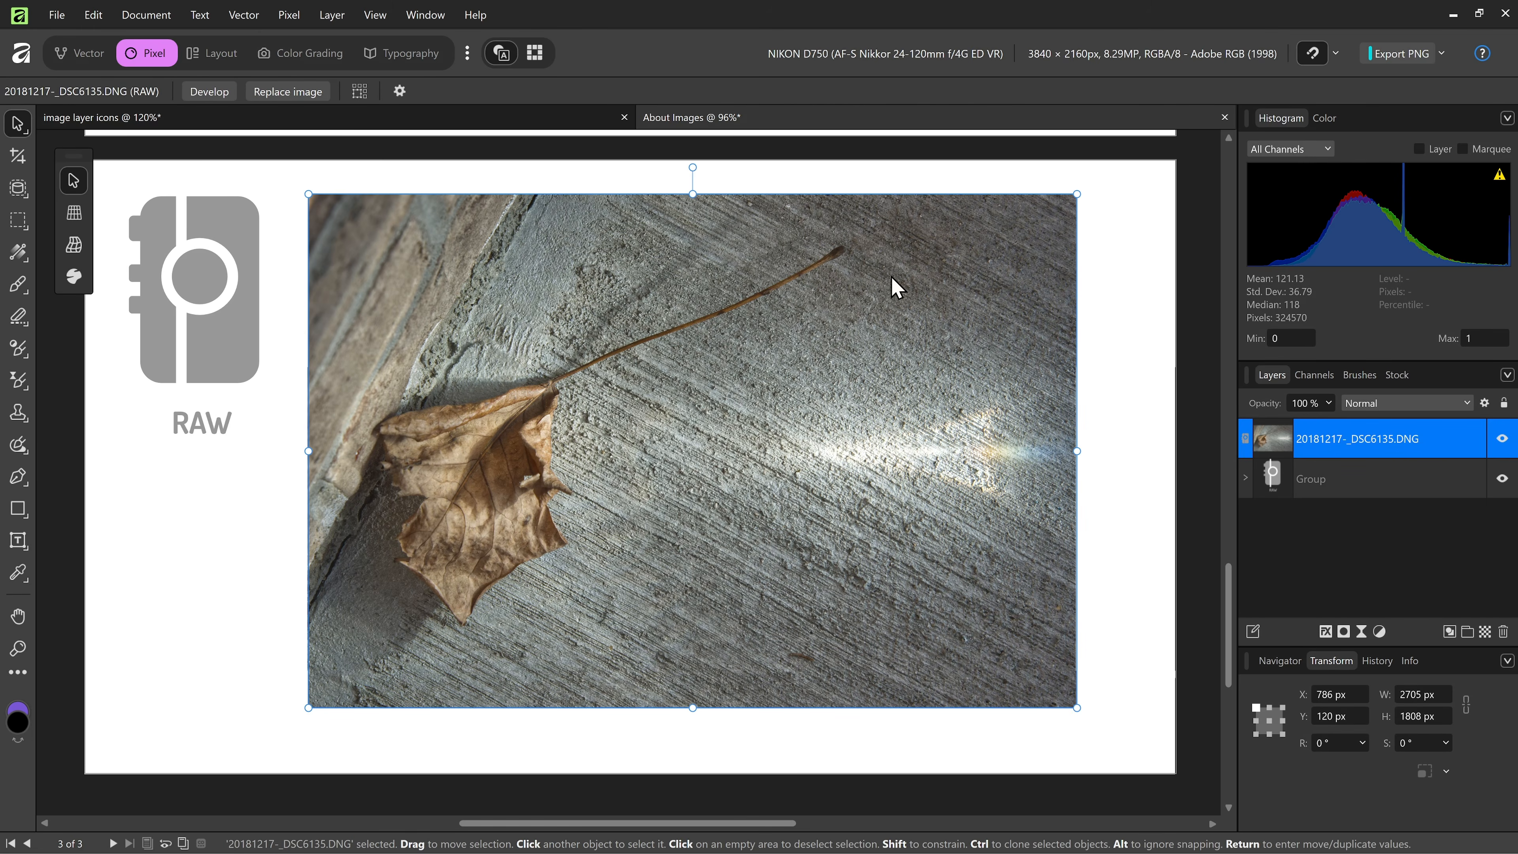
pyautogui.press('t')
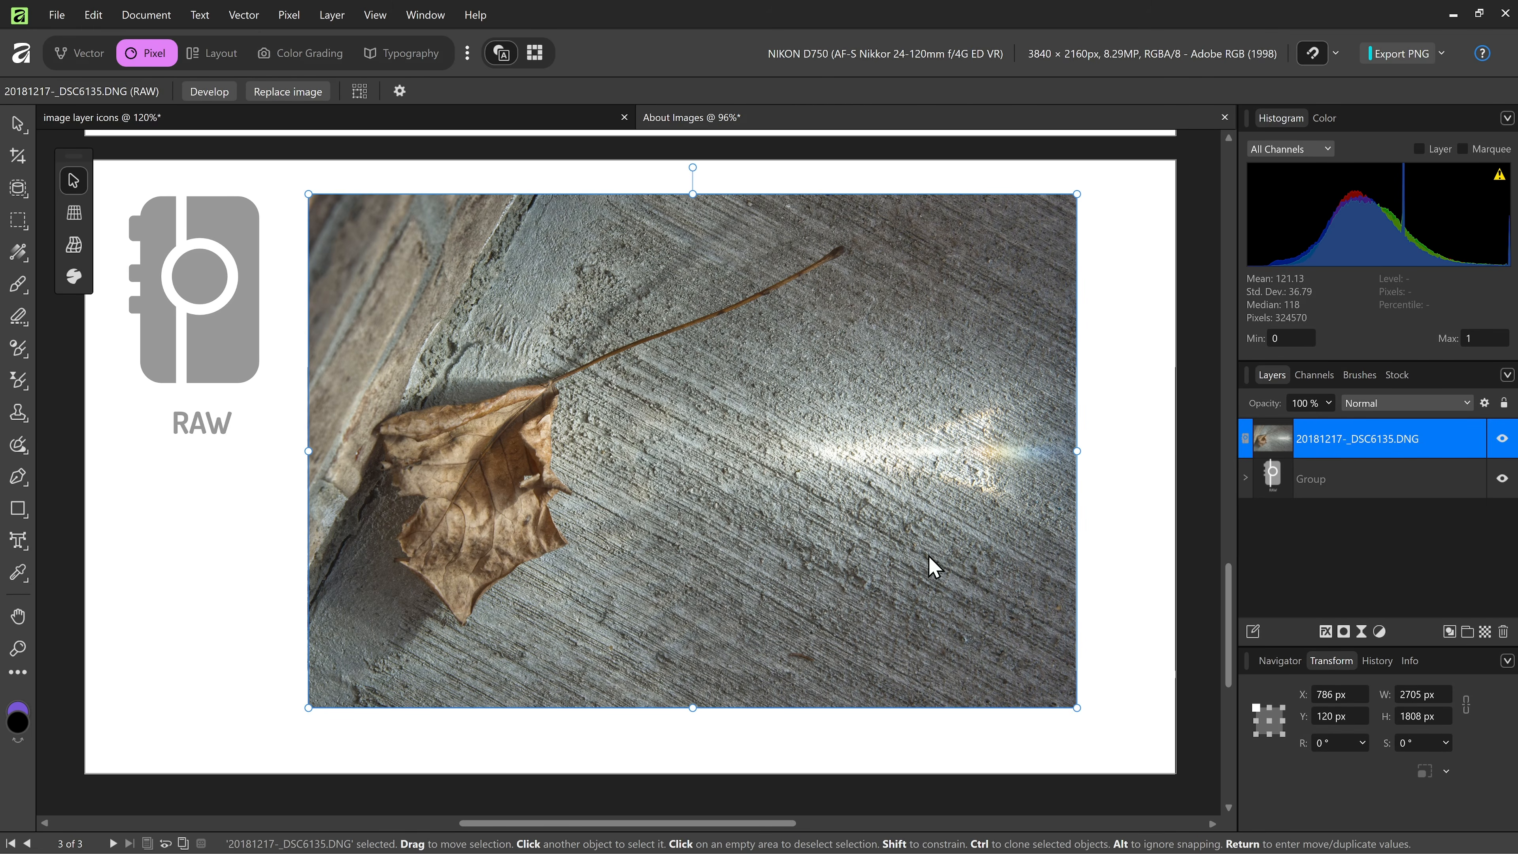